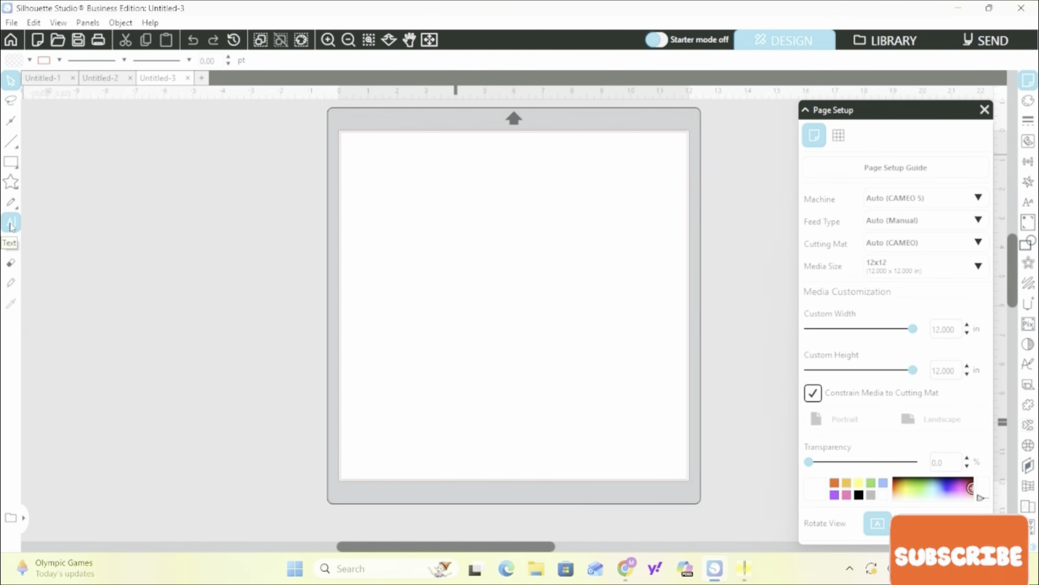
- Add the text "mama" to the upper part of the page and switch starter mode on
{"action": "left_click", "coordinate": [11, 222]}
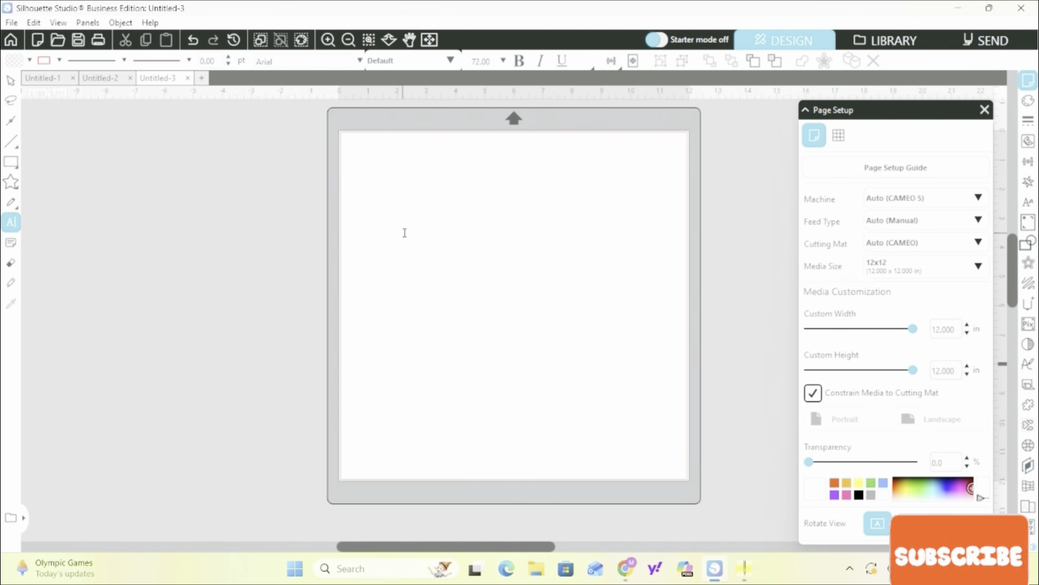
{"action": "left_click", "coordinate": [405, 233]}
{"action": "left_click", "coordinate": [660, 40]}
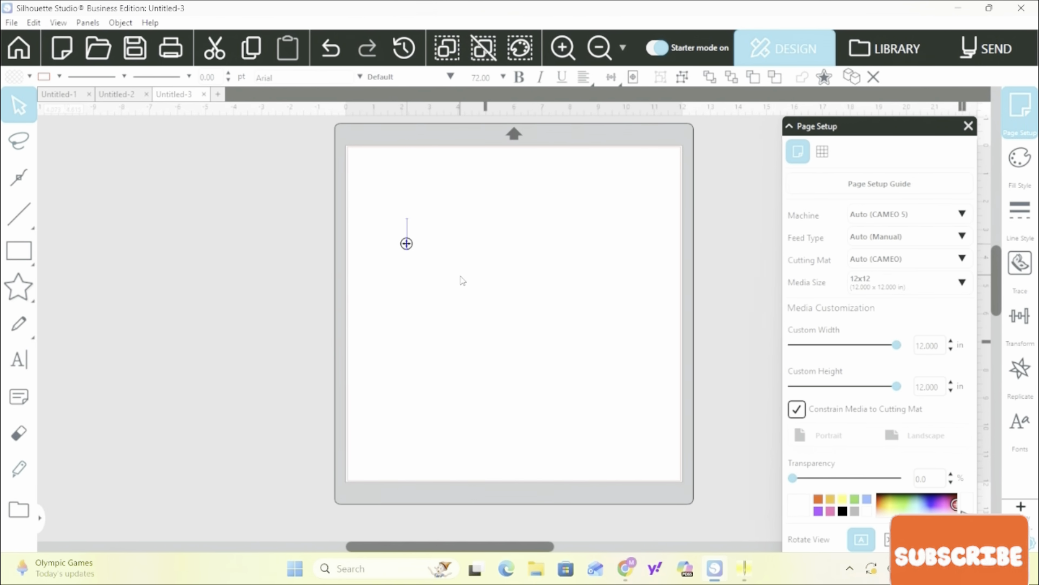
{"action": "type", "text": "mama"}
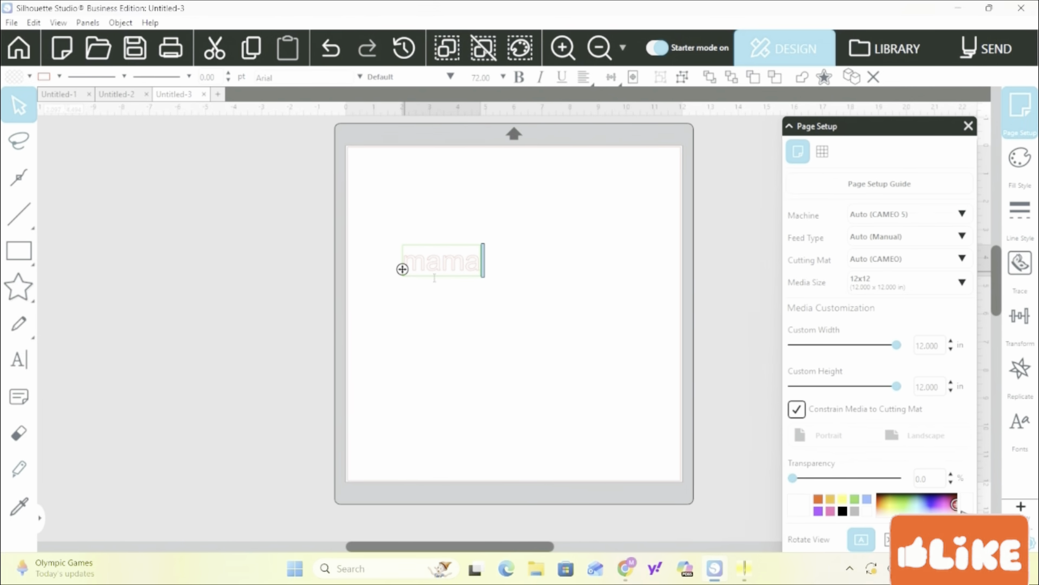
- Change the font of the mama text to Bold Script and enlarge it to about 6.62 in wide
{"action": "left_click", "coordinate": [436, 297]}
{"action": "left_click_drag", "start_coordinate": [385, 228], "coordinate": [590, 352]}
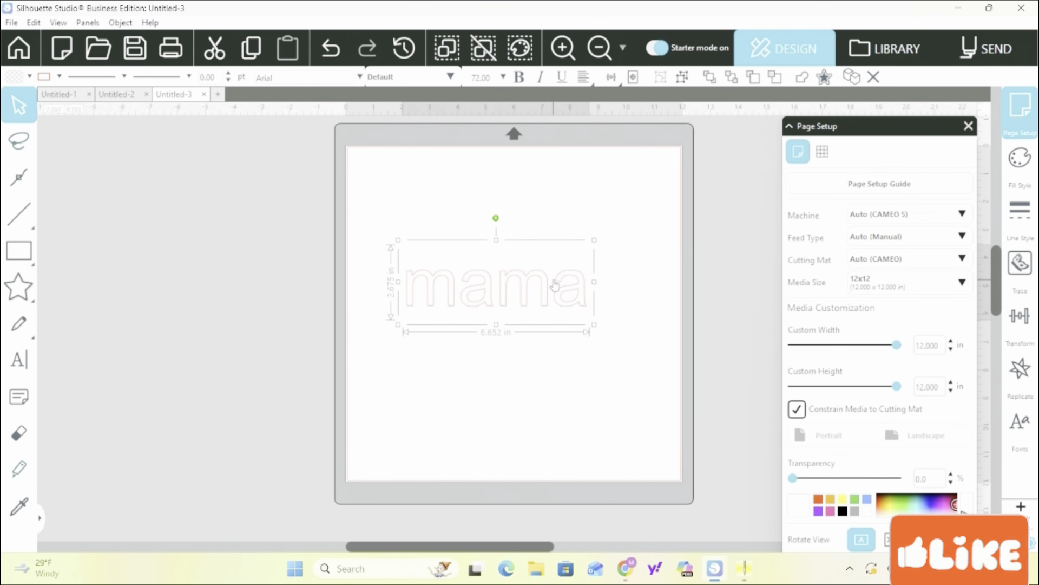
{"action": "left_click", "coordinate": [1025, 427]}
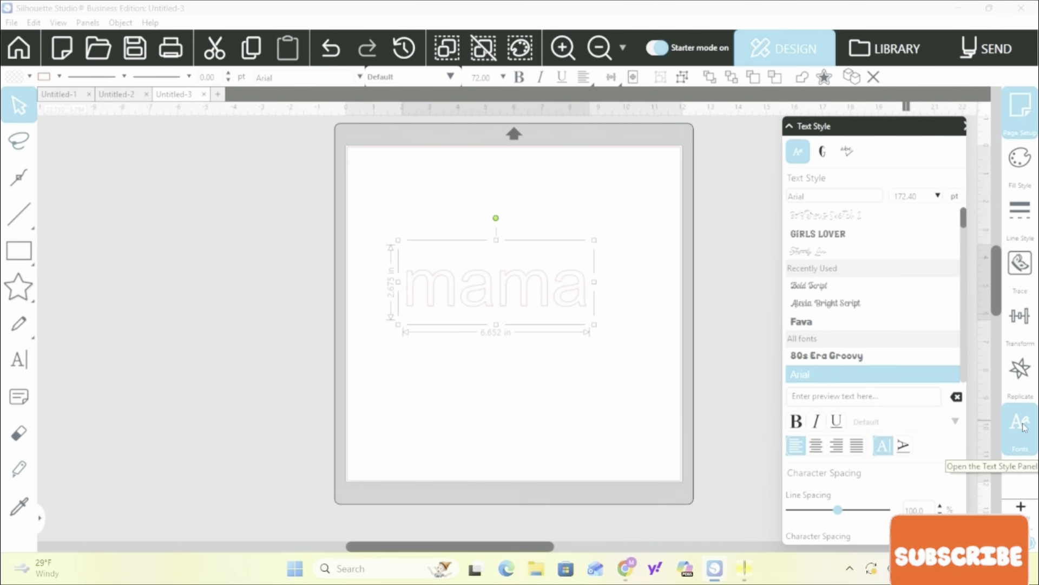
{"action": "left_click", "coordinate": [840, 283]}
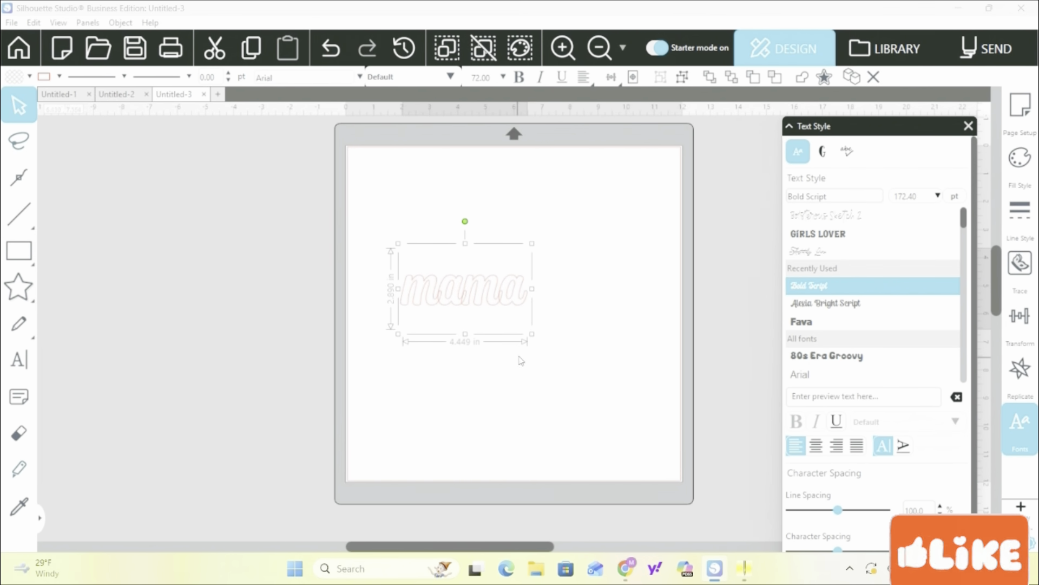
{"action": "left_click_drag", "start_coordinate": [533, 335], "coordinate": [593, 374]}
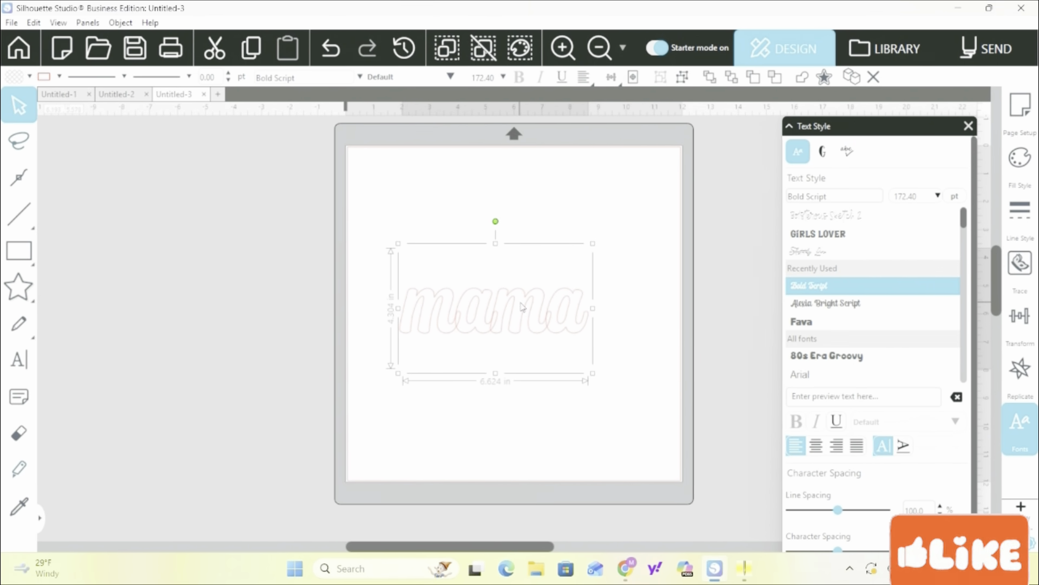
- Place a copy of the mama text off the page to its left and move the one on the page slightly higher
{"action": "left_click_drag", "start_coordinate": [522, 307], "coordinate": [166, 266]}
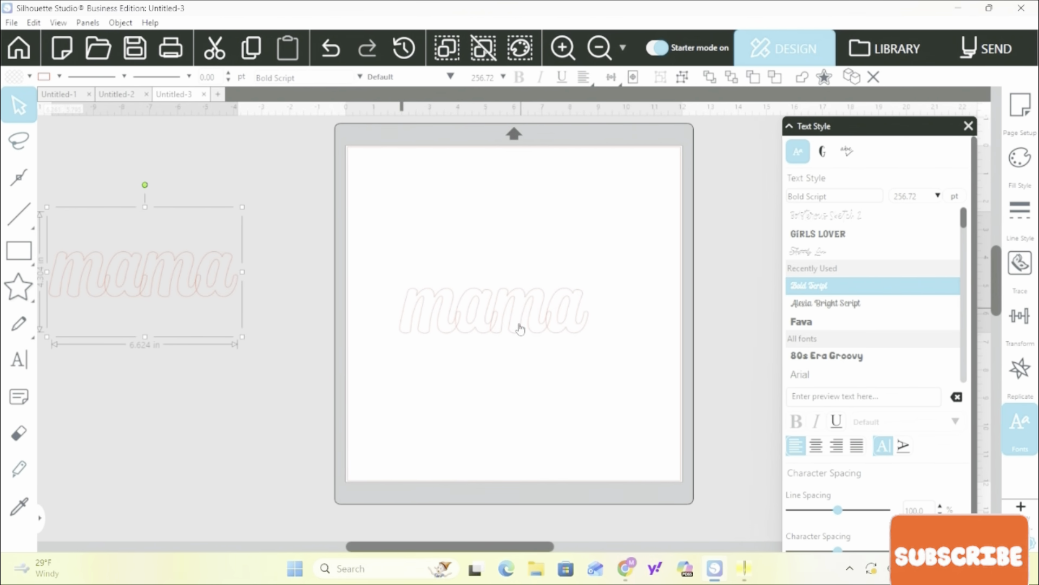
{"action": "left_click_drag", "start_coordinate": [504, 318], "coordinate": [509, 285]}
{"action": "left_click", "coordinate": [509, 284]}
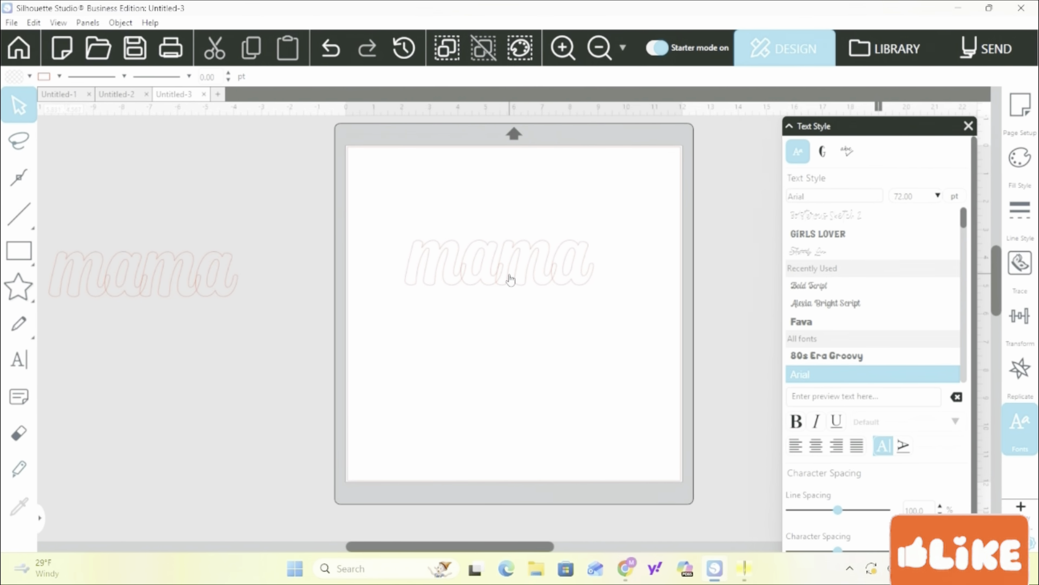
{"action": "left_click", "coordinate": [510, 280]}
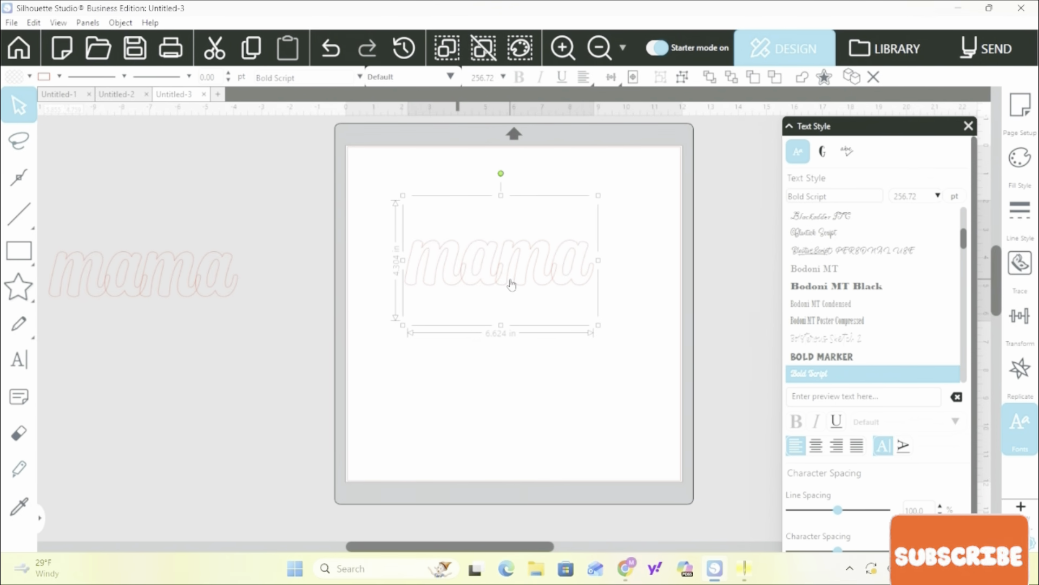
- Replace the first m of the word on the page with the Bold Script alternate m glyph that has a curled tail
{"action": "double_click", "coordinate": [461, 262]}
{"action": "left_click", "coordinate": [461, 258]}
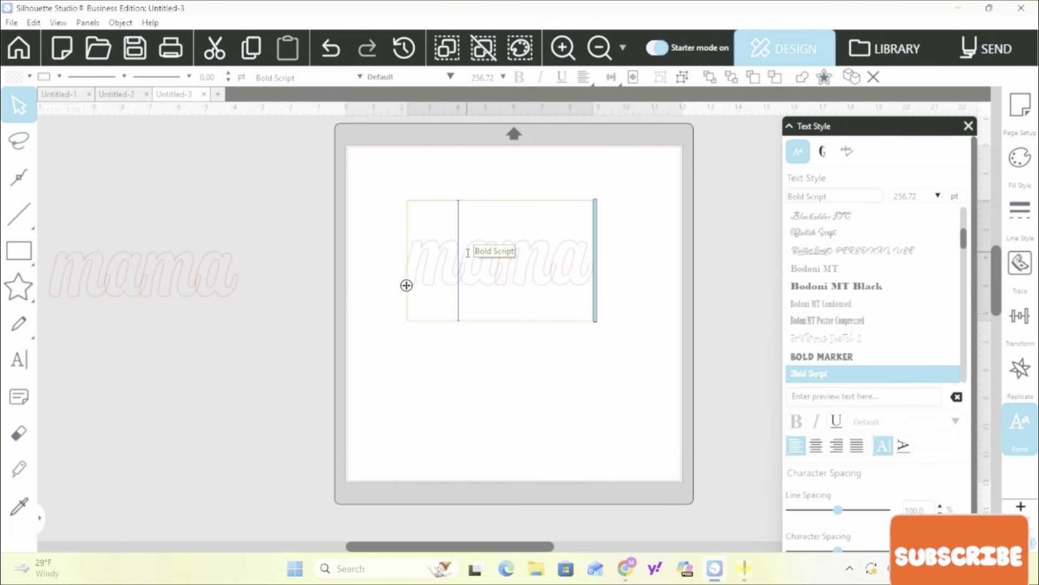
{"action": "left_click", "coordinate": [825, 159]}
{"action": "scroll", "coordinate": [872, 363], "scroll_direction": "down", "scroll_amount": 5}
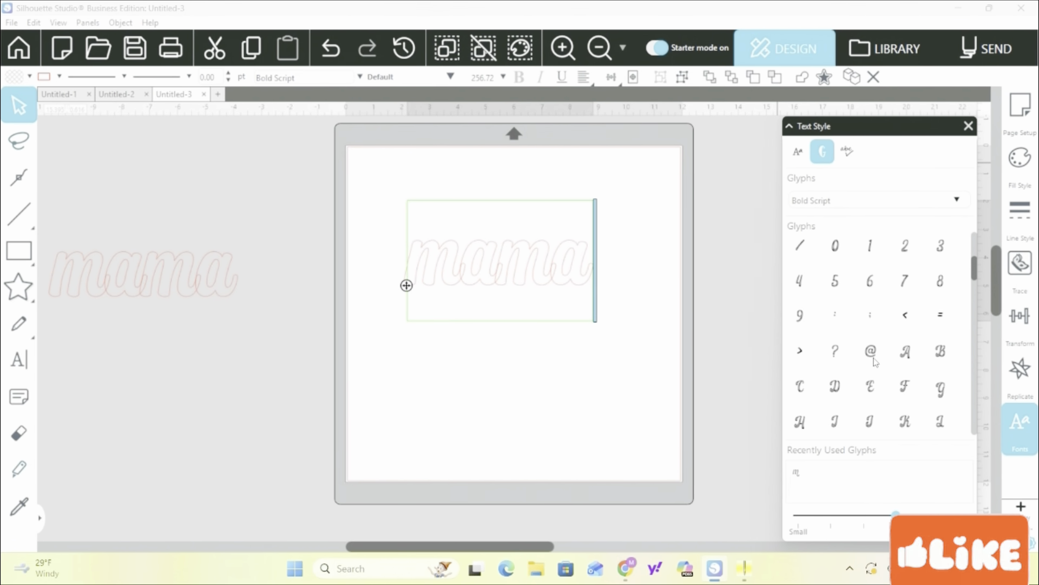
{"action": "scroll", "coordinate": [871, 361], "scroll_direction": "down", "scroll_amount": 4}
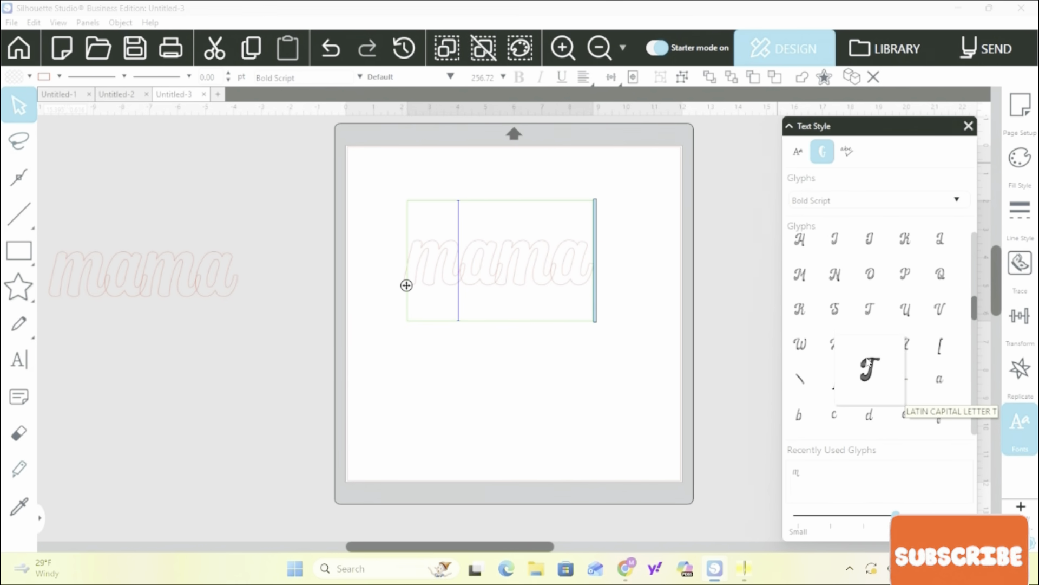
{"action": "scroll", "coordinate": [869, 360], "scroll_direction": "down", "scroll_amount": 5}
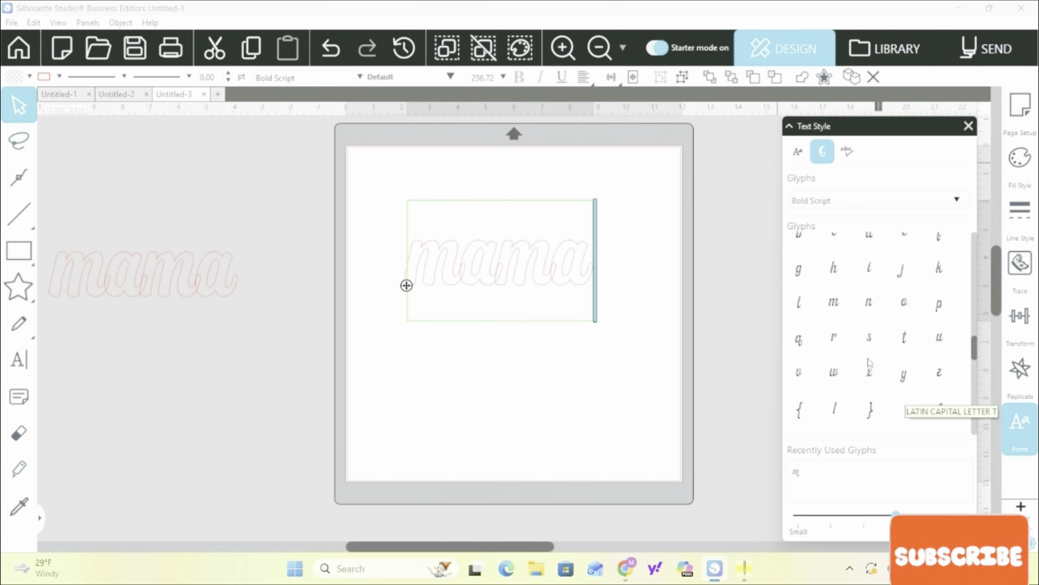
{"action": "scroll", "coordinate": [866, 360], "scroll_direction": "down", "scroll_amount": 3}
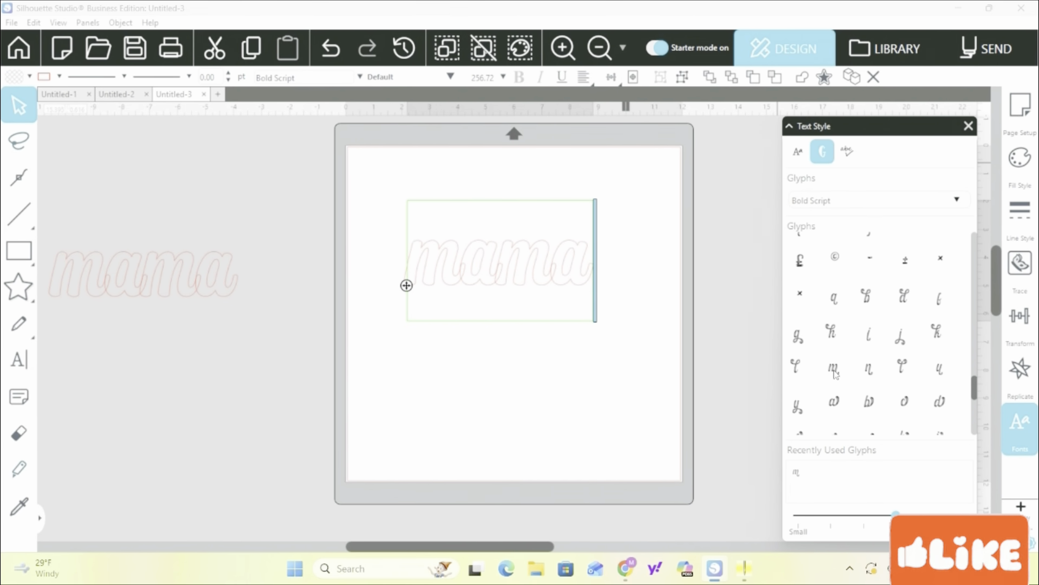
{"action": "left_click", "coordinate": [834, 370]}
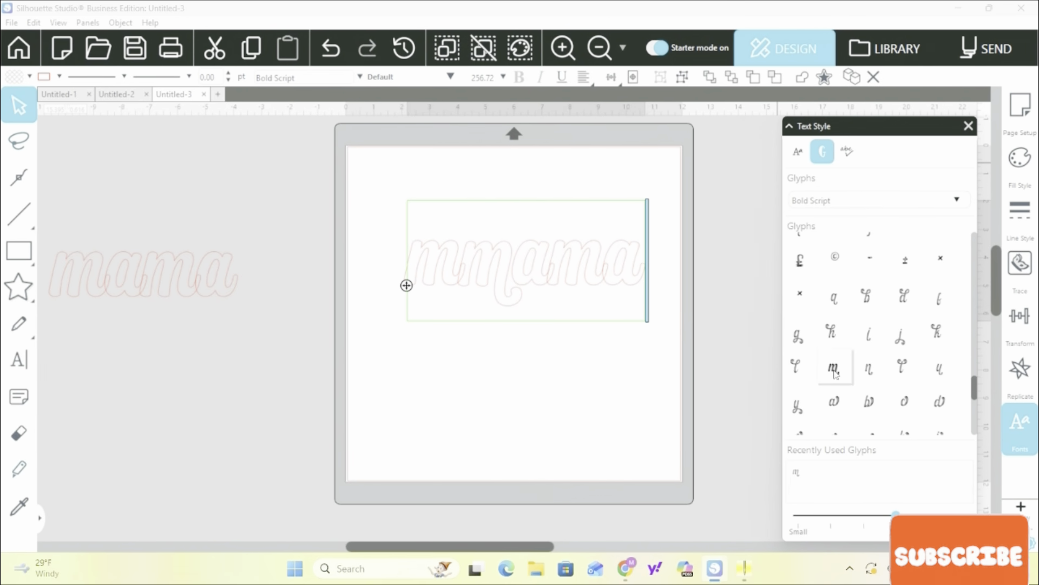
{"action": "left_click", "coordinate": [459, 254]}
{"action": "key", "text": "BackSpace"}
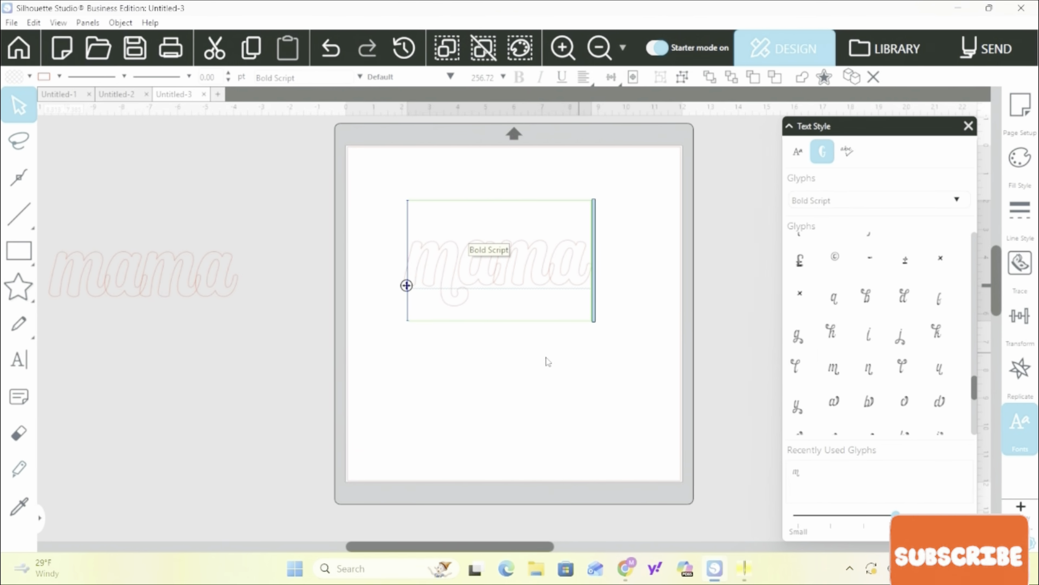
{"action": "left_click", "coordinate": [497, 360]}
- Enlarge the word with the curled m to about 9.96 in wide and position it centrally on the page
{"action": "left_click", "coordinate": [458, 274]}
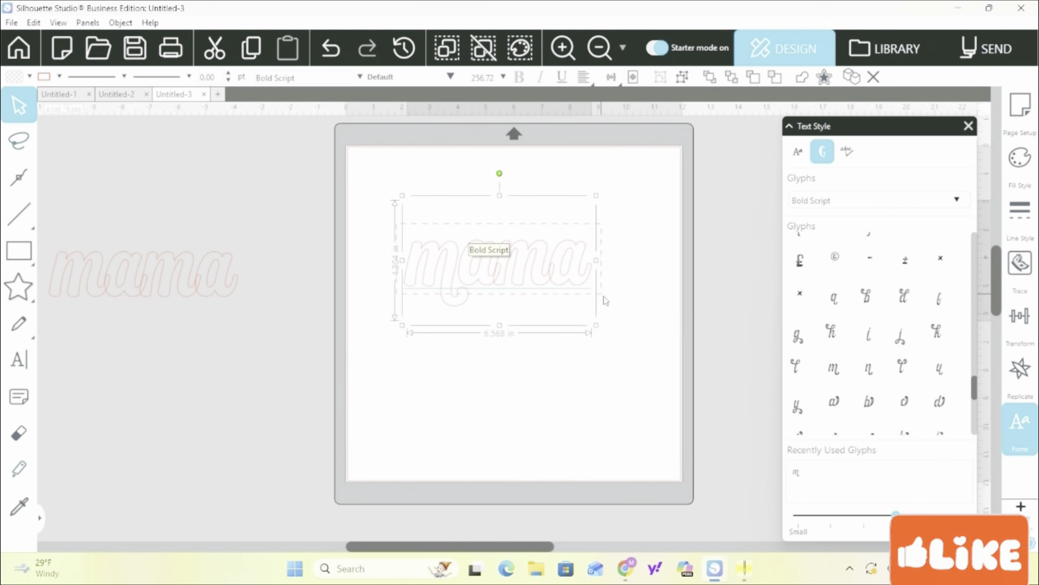
{"action": "left_click", "coordinate": [599, 329]}
{"action": "mouse_move", "coordinate": [388, 232]}
{"action": "left_mouse_down"}
{"action": "mouse_move", "coordinate": [597, 317]}
{"action": "mouse_move", "coordinate": [627, 365]}
{"action": "left_mouse_up"}
{"action": "left_click_drag", "start_coordinate": [585, 305], "coordinate": [414, 230]}
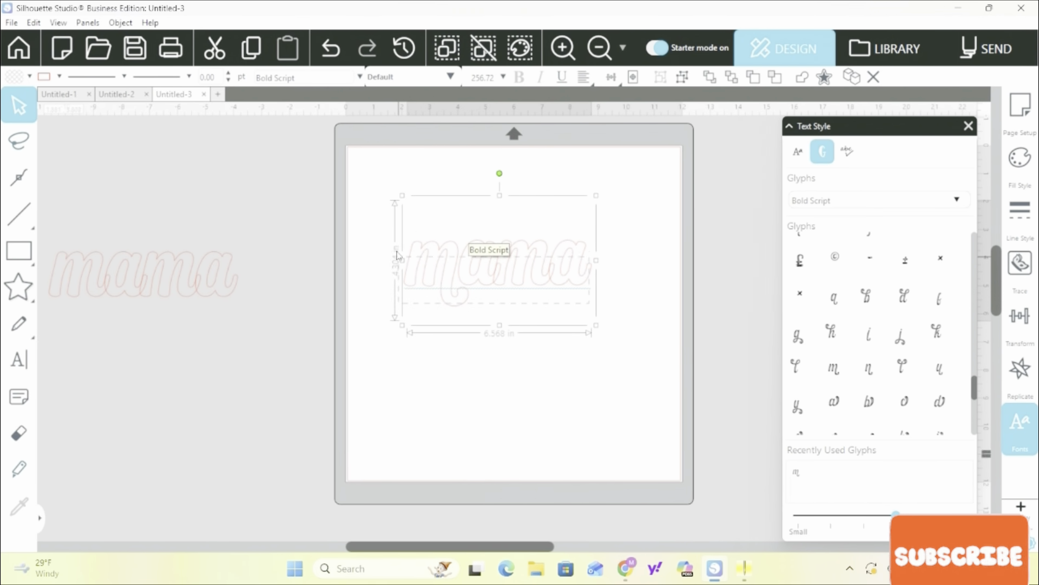
{"action": "left_click_drag", "start_coordinate": [596, 325], "coordinate": [626, 371]}
{"action": "left_click_drag", "start_coordinate": [552, 309], "coordinate": [517, 301]}
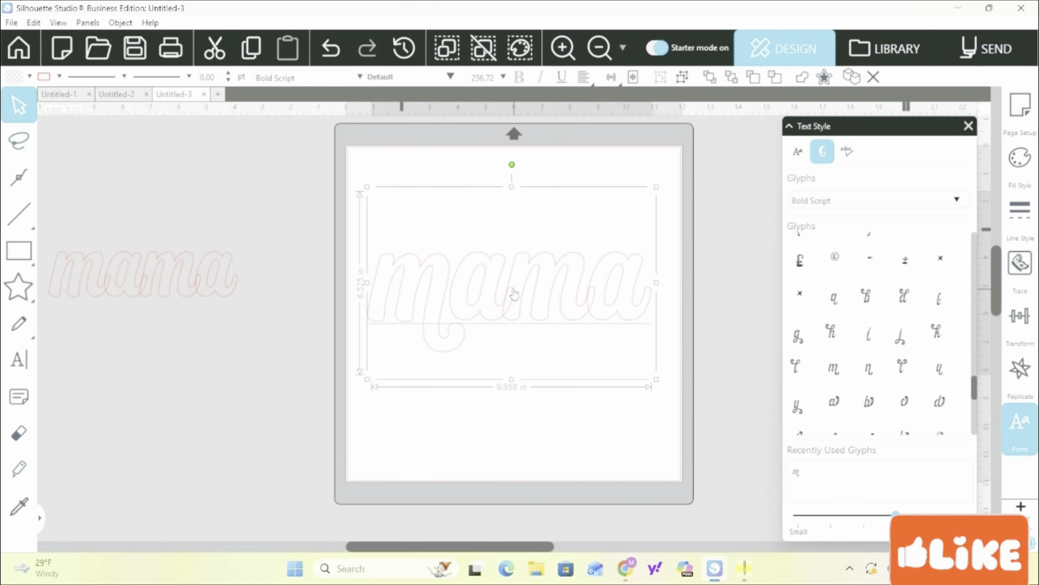
- Weld the overlapping letters of the word on the page and make the result a compound path
{"action": "left_click", "coordinate": [121, 23]}
{"action": "mouse_move", "coordinate": [157, 120]}
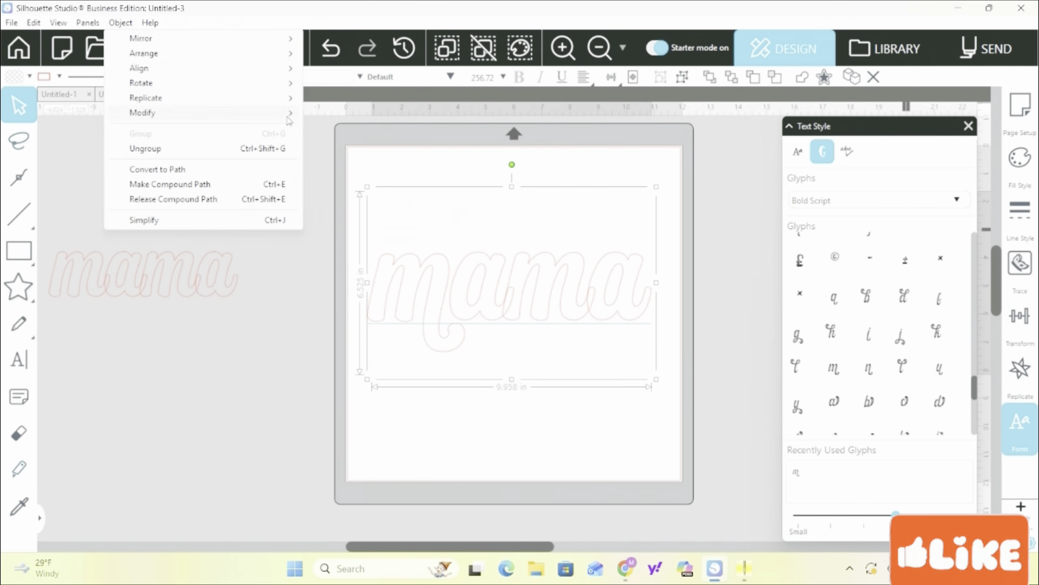
{"action": "mouse_move", "coordinate": [289, 120]}
{"action": "left_click", "coordinate": [337, 113]}
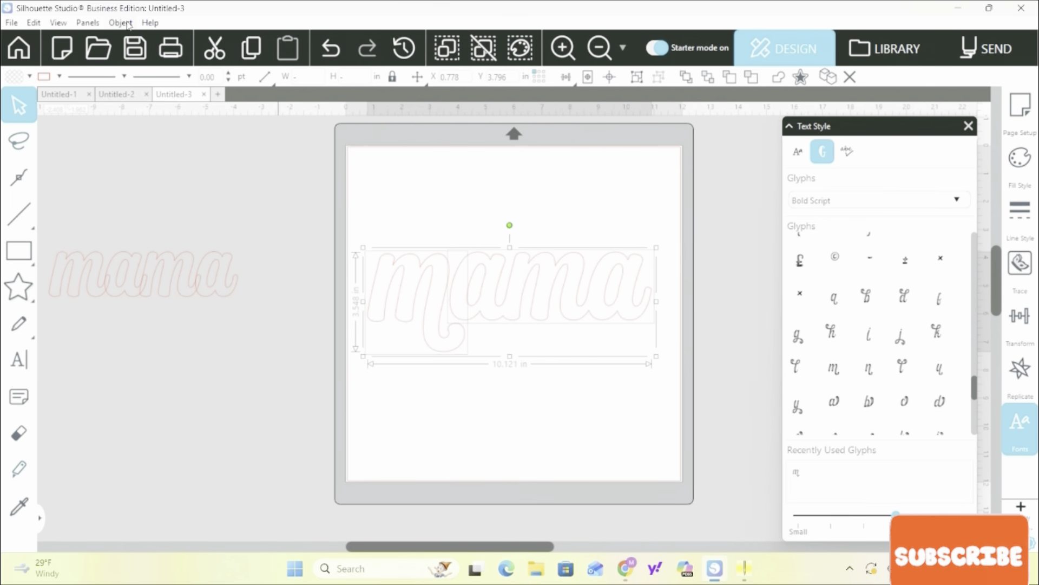
{"action": "left_click", "coordinate": [121, 23]}
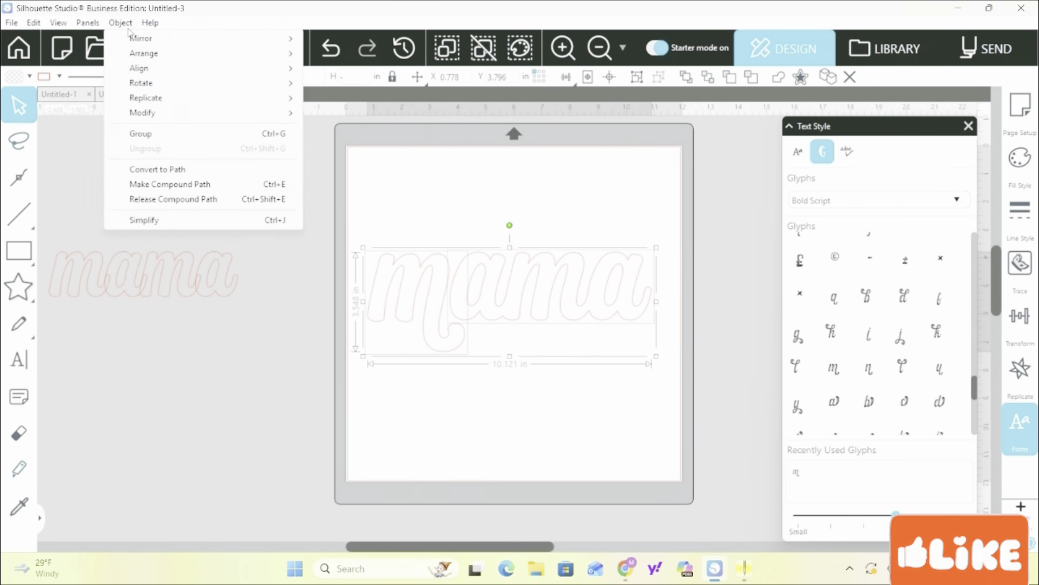
{"action": "left_click", "coordinate": [154, 186]}
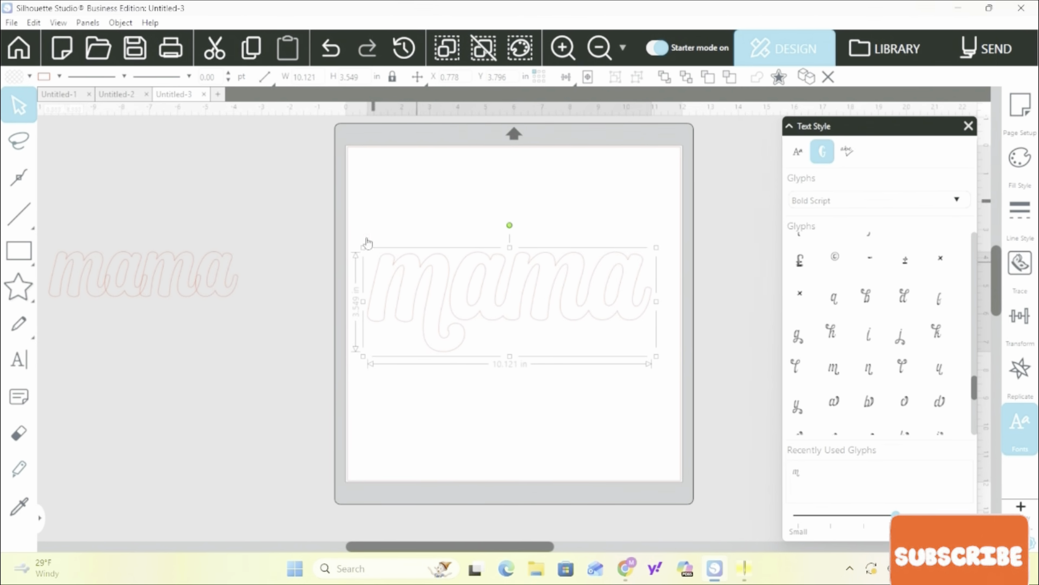
- Enlarge the compound word to about 10.41 in wide and centre it across the page
{"action": "left_click_drag", "start_coordinate": [366, 241], "coordinate": [357, 239]}
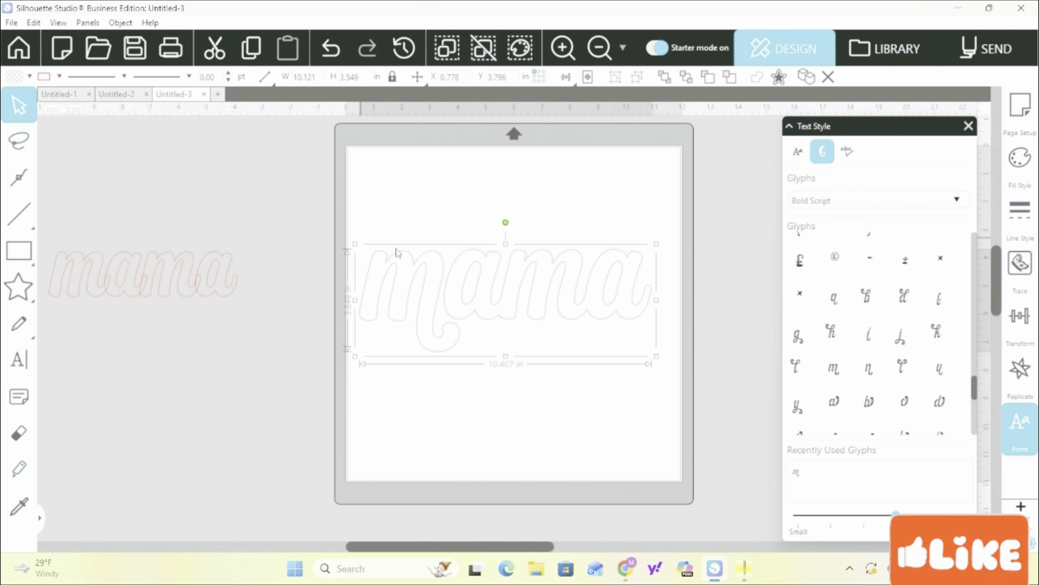
{"action": "left_click_drag", "start_coordinate": [505, 244], "coordinate": [507, 272]}
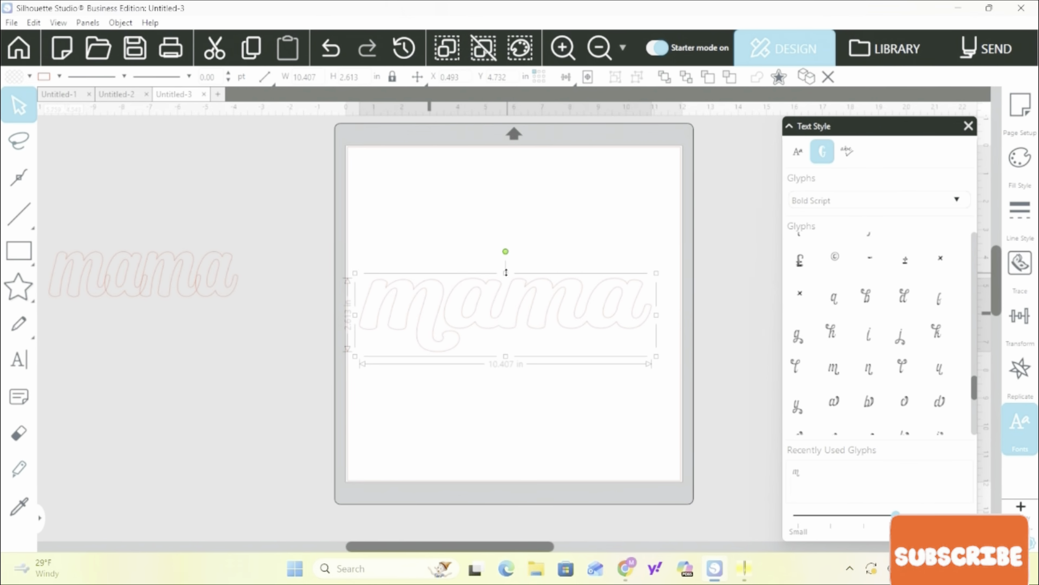
{"action": "left_click", "coordinate": [337, 53]}
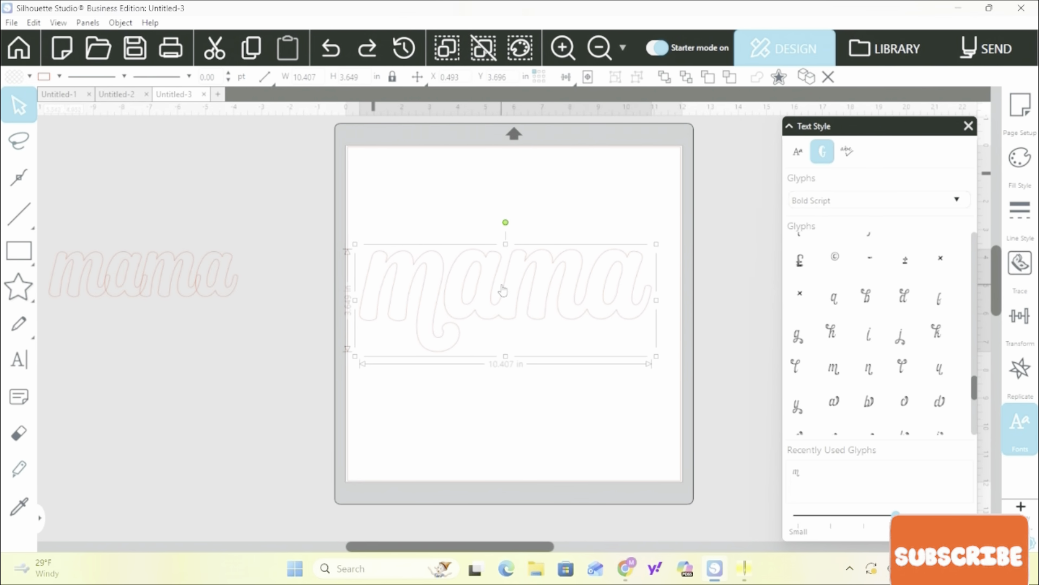
{"action": "left_click_drag", "start_coordinate": [492, 287], "coordinate": [493, 294]}
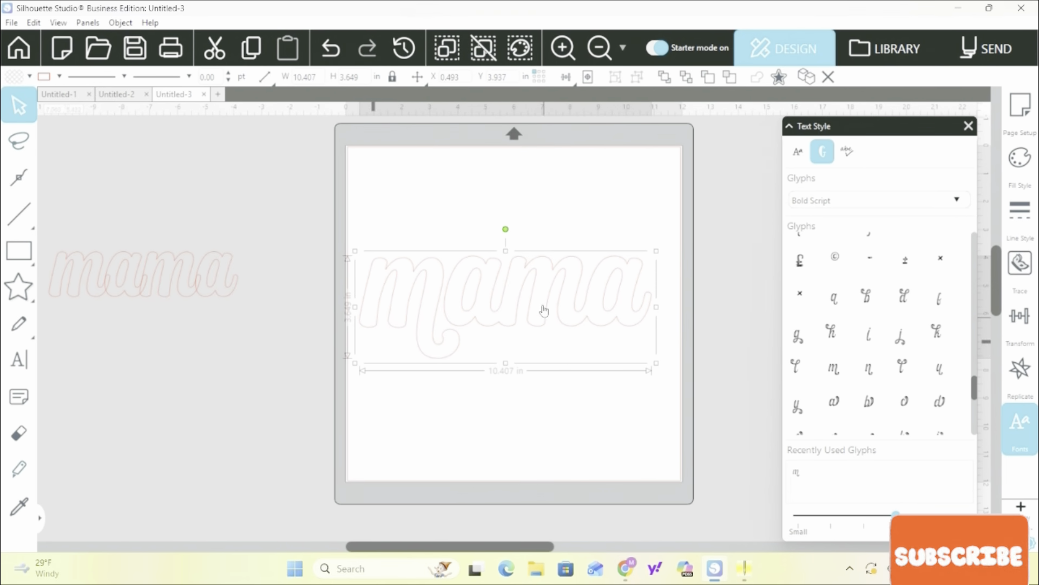
{"action": "left_click_drag", "start_coordinate": [521, 297], "coordinate": [529, 293]}
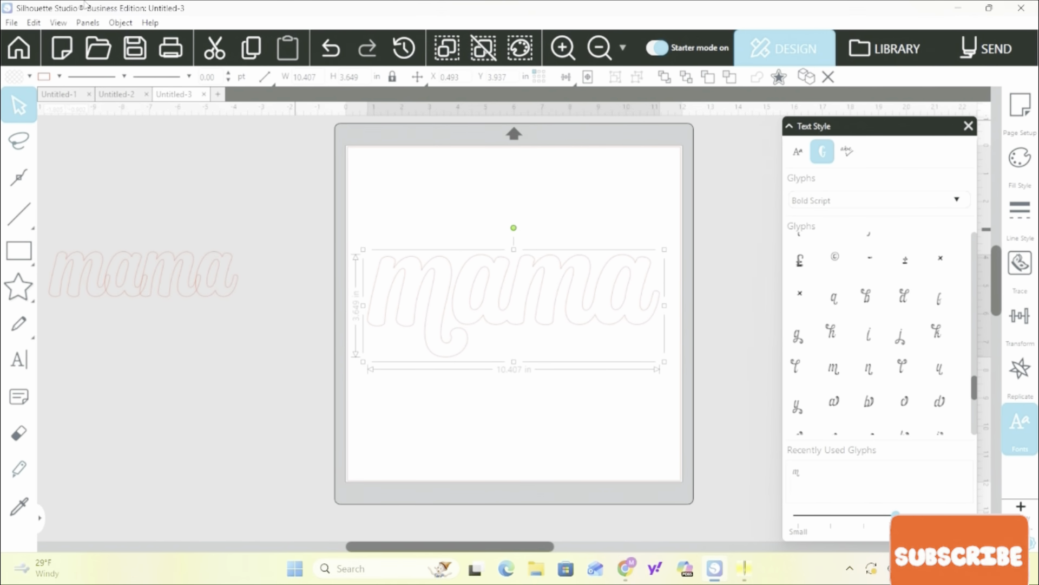
- Fill the word on the page with pink and open its line colour choices
{"action": "left_click", "coordinate": [29, 77]}
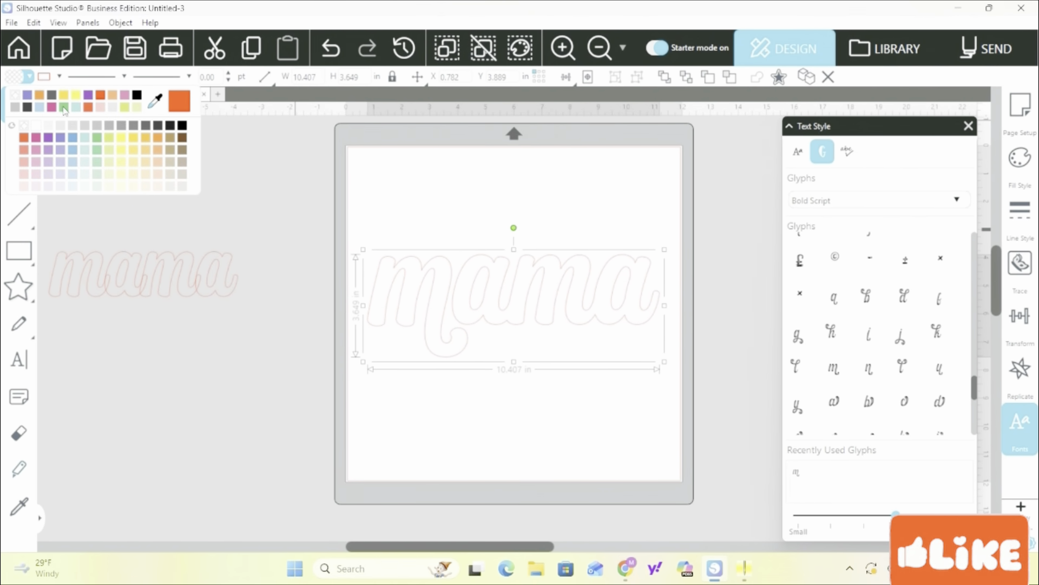
{"action": "left_click", "coordinate": [51, 107]}
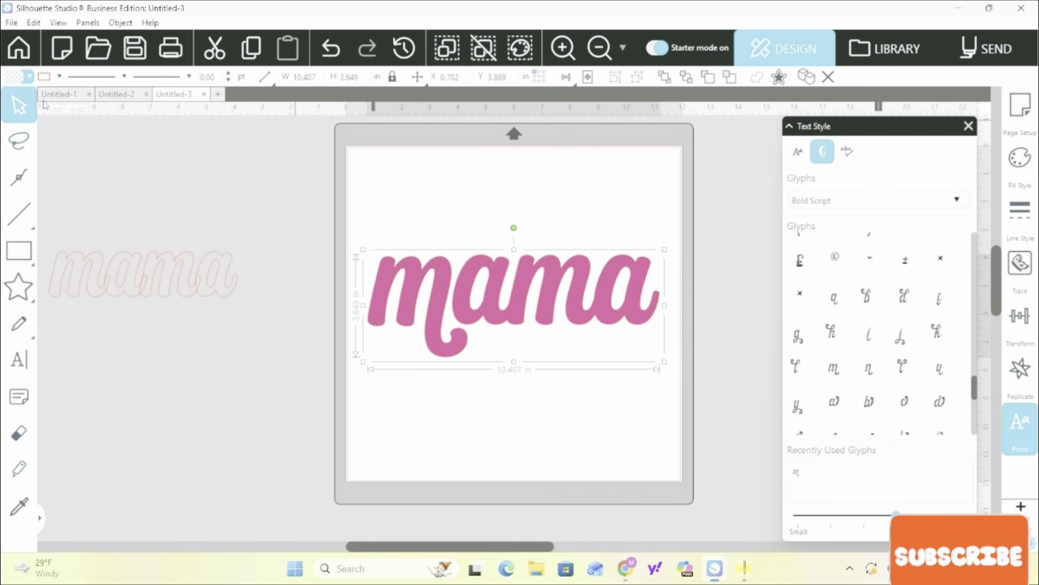
{"action": "left_click", "coordinate": [59, 79]}
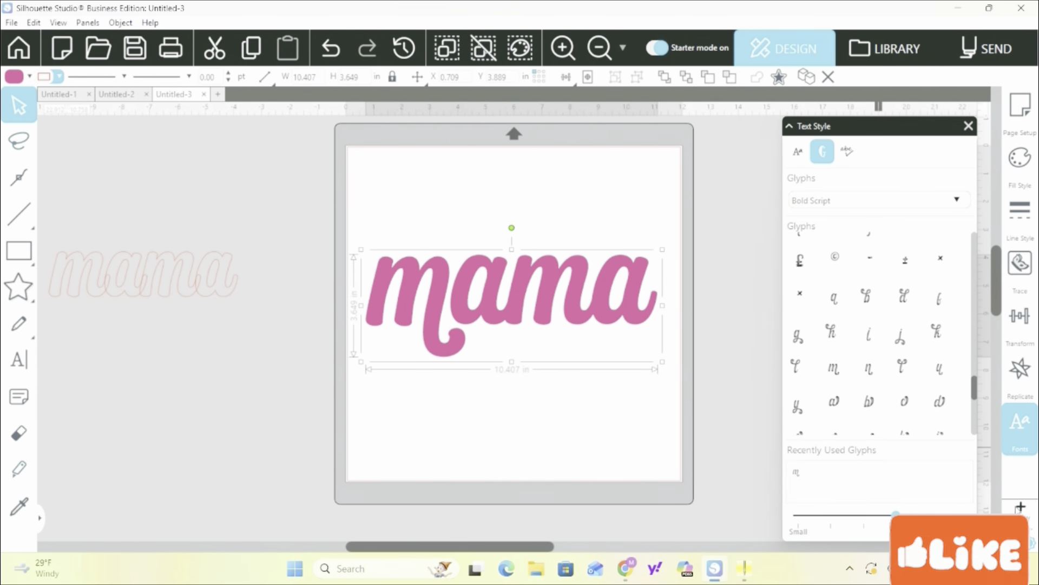
- Bring up the rhinestone settings and move them over the empty area left of the page
{"action": "left_click", "coordinate": [1020, 507]}
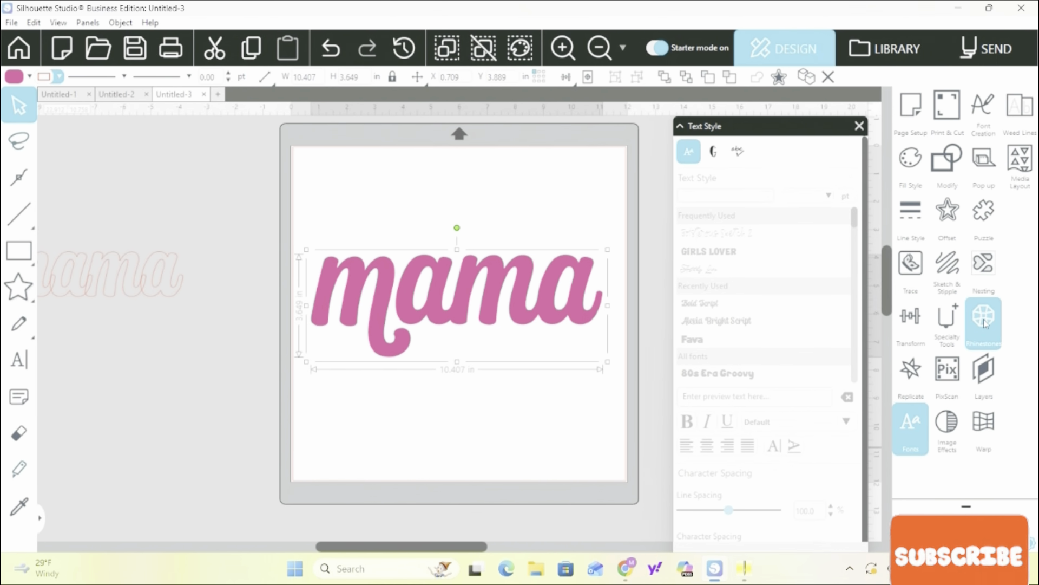
{"action": "left_click", "coordinate": [984, 323]}
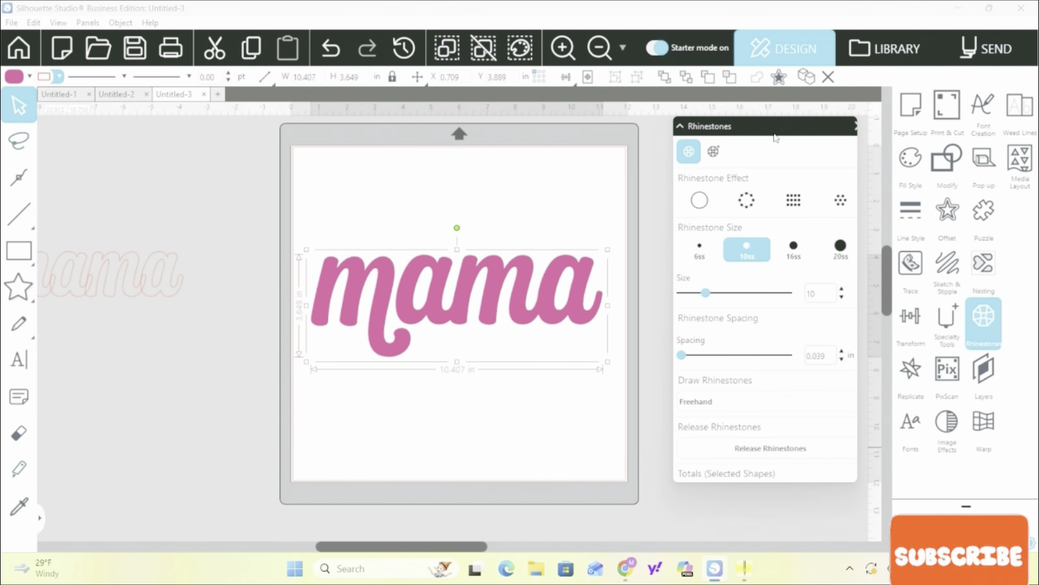
{"action": "left_click_drag", "start_coordinate": [773, 128], "coordinate": [142, 132]}
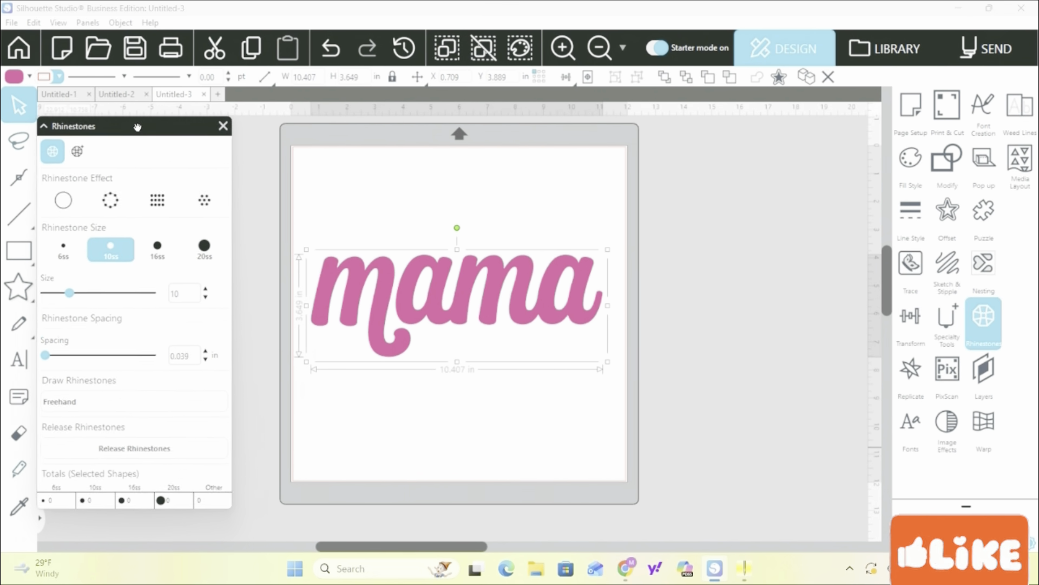
- Create a 0.125 in internal offset of the pink word with sharp corners and make the resulting pieces a compound path
{"action": "left_click", "coordinate": [209, 203]}
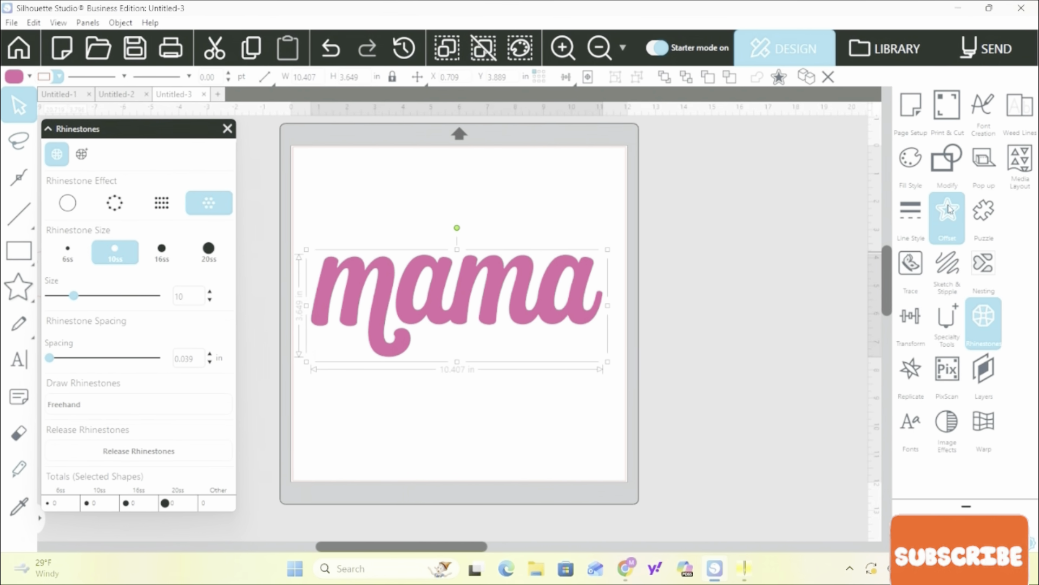
{"action": "left_click", "coordinate": [947, 211]}
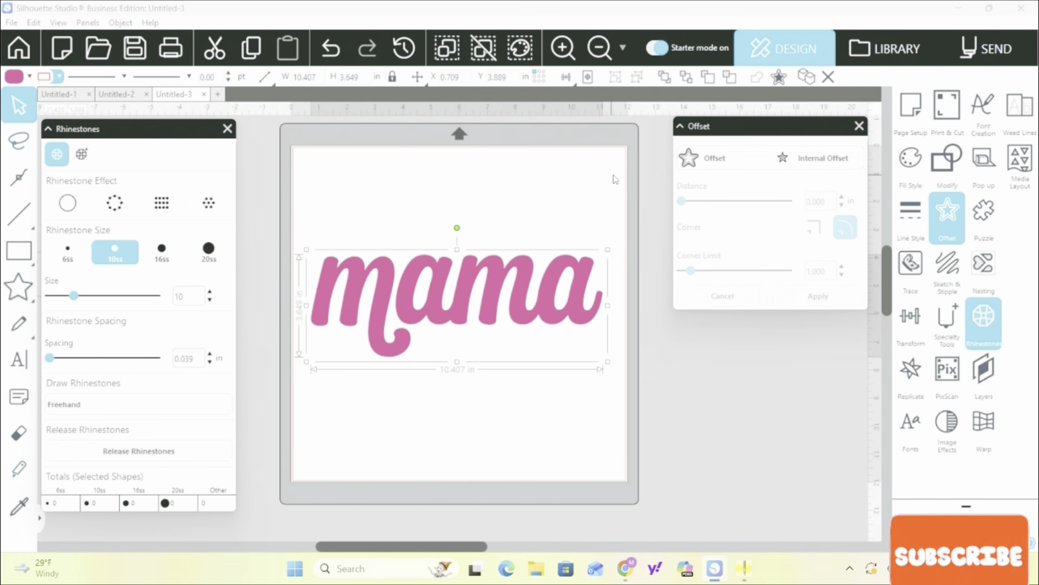
{"action": "left_click", "coordinate": [800, 161]}
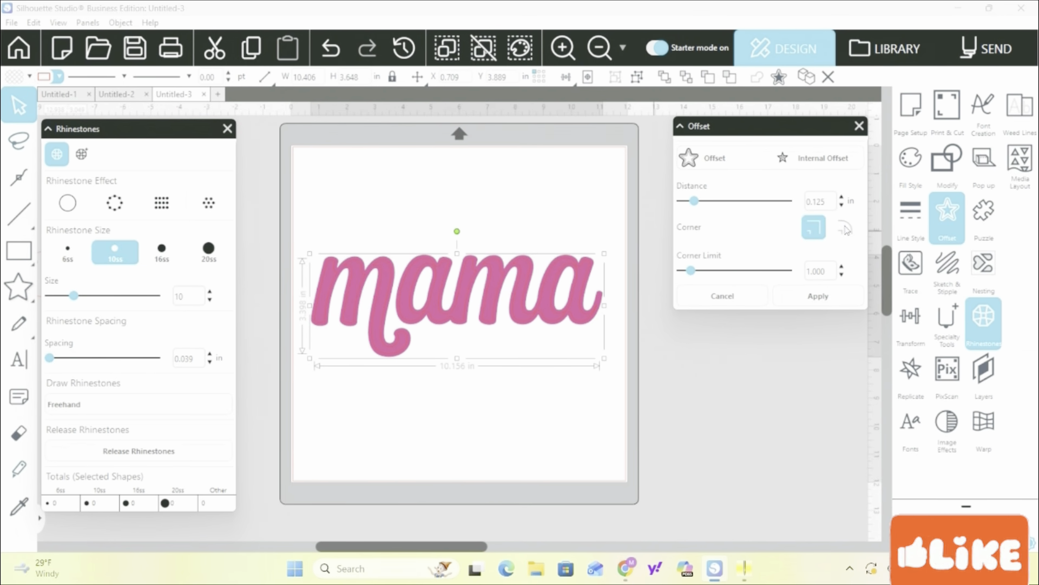
{"action": "left_click", "coordinate": [812, 298]}
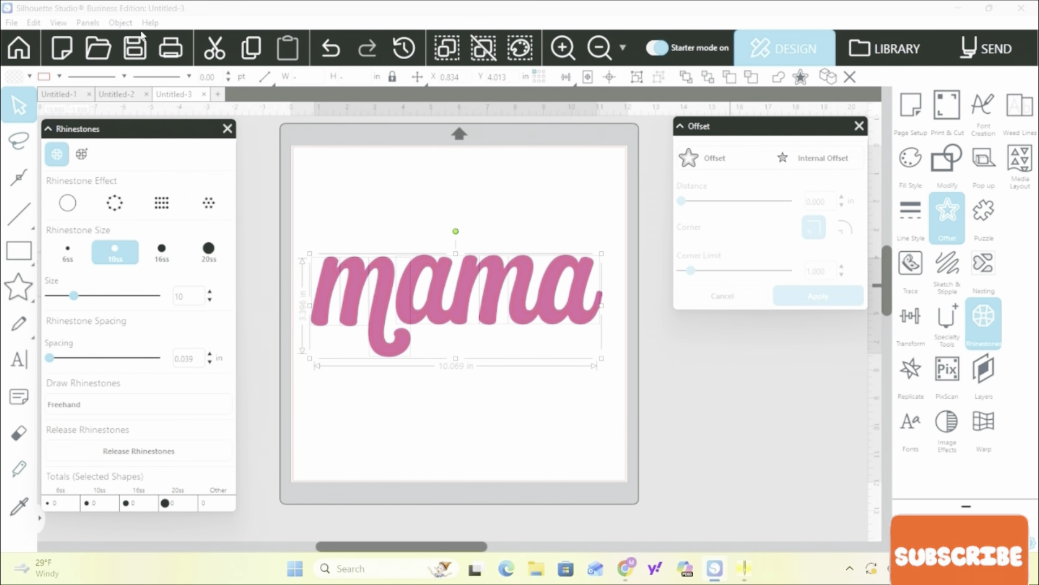
{"action": "left_click", "coordinate": [122, 23]}
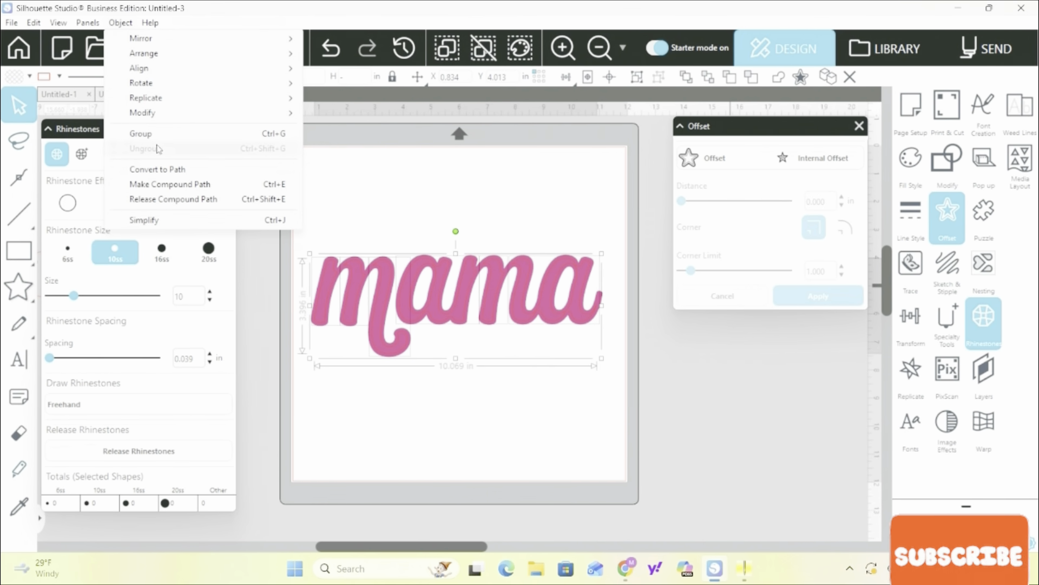
{"action": "left_click", "coordinate": [169, 185]}
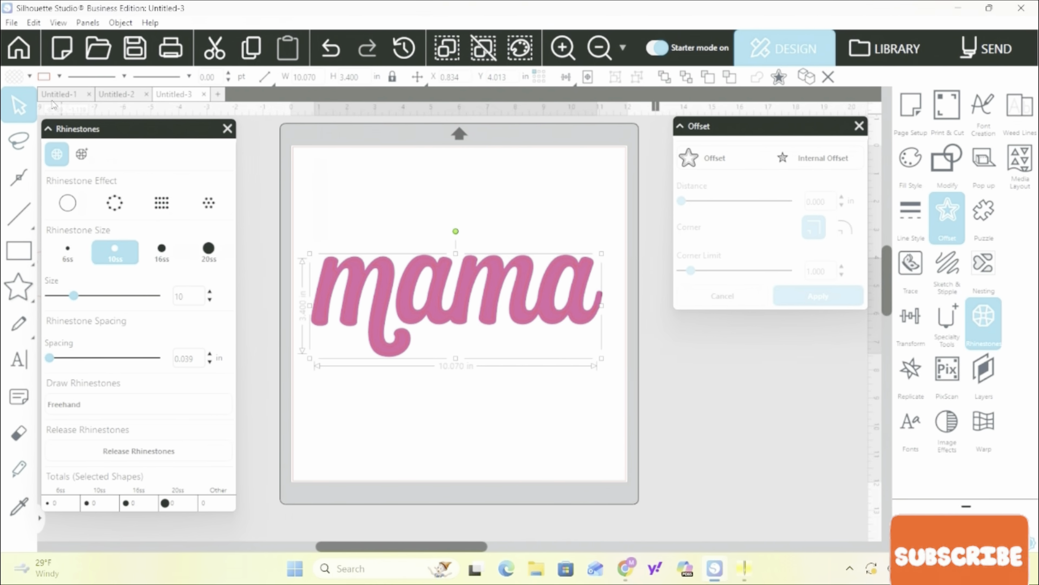
- Fill the internal offset shape with light blue and set its line colour to transparent
{"action": "left_click", "coordinate": [30, 78]}
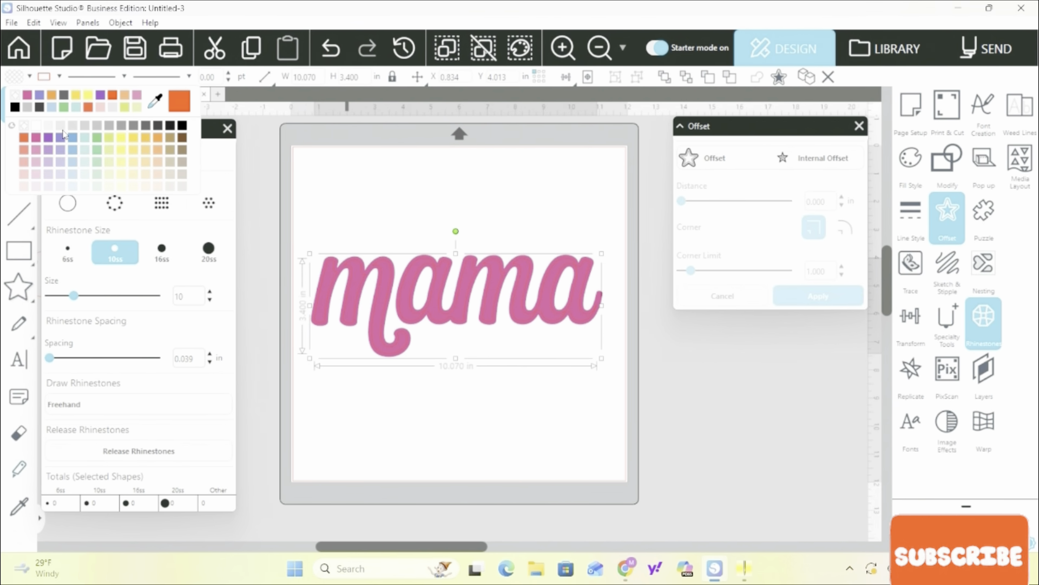
{"action": "left_click", "coordinate": [73, 139]}
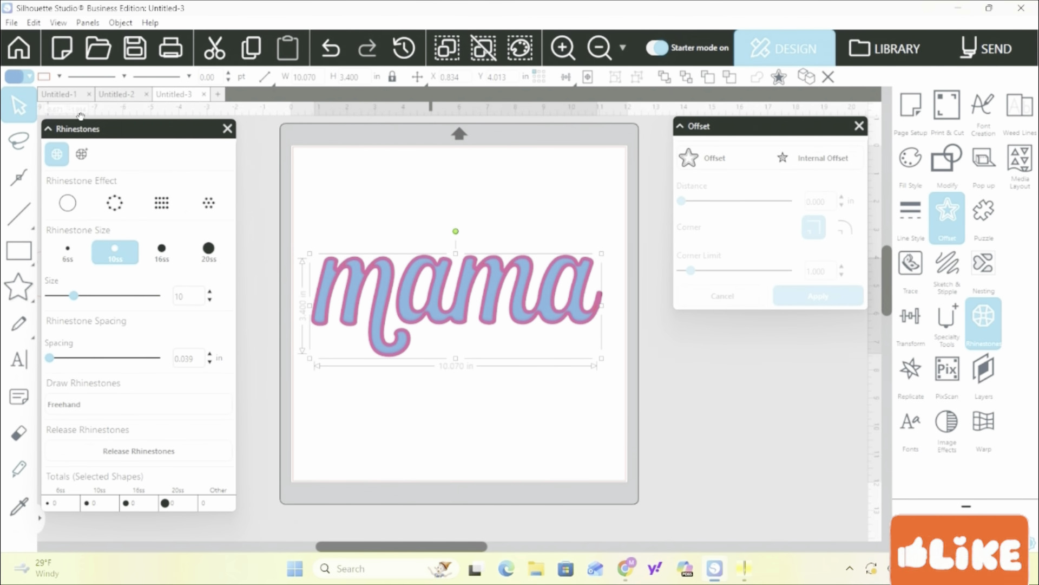
{"action": "left_click", "coordinate": [57, 80]}
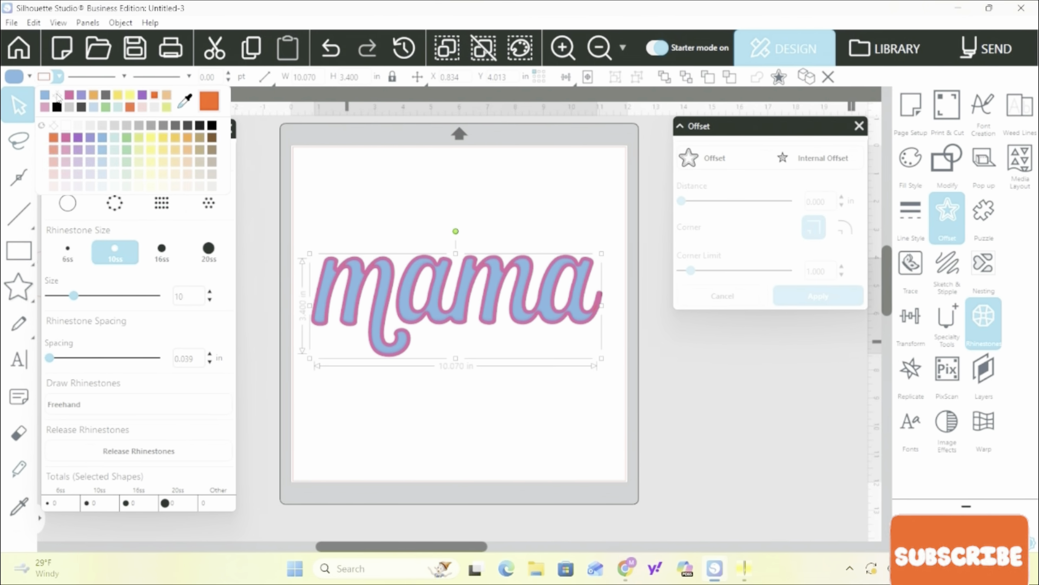
{"action": "left_click", "coordinate": [58, 98]}
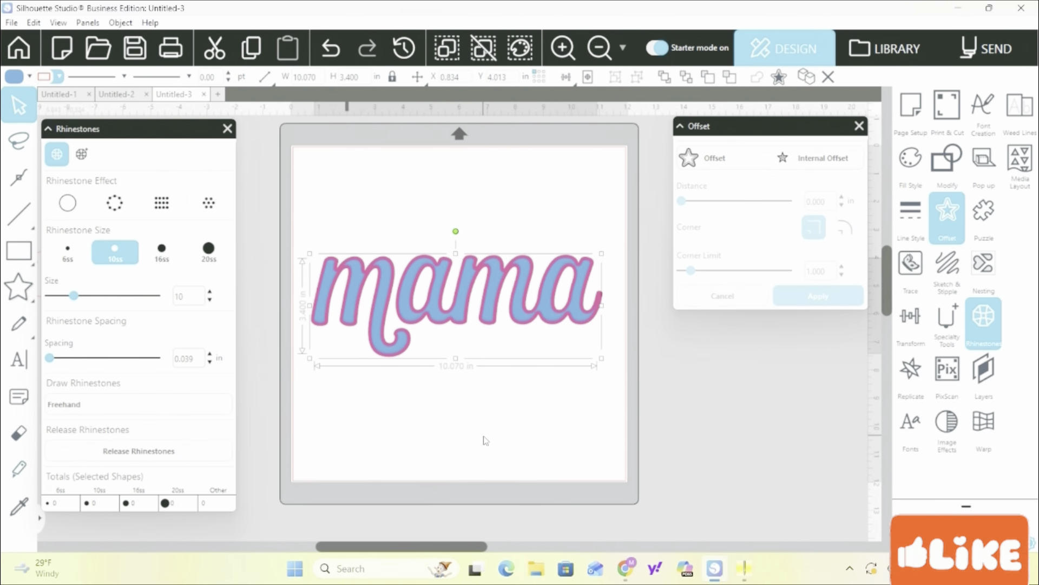
{"action": "left_click", "coordinate": [475, 418]}
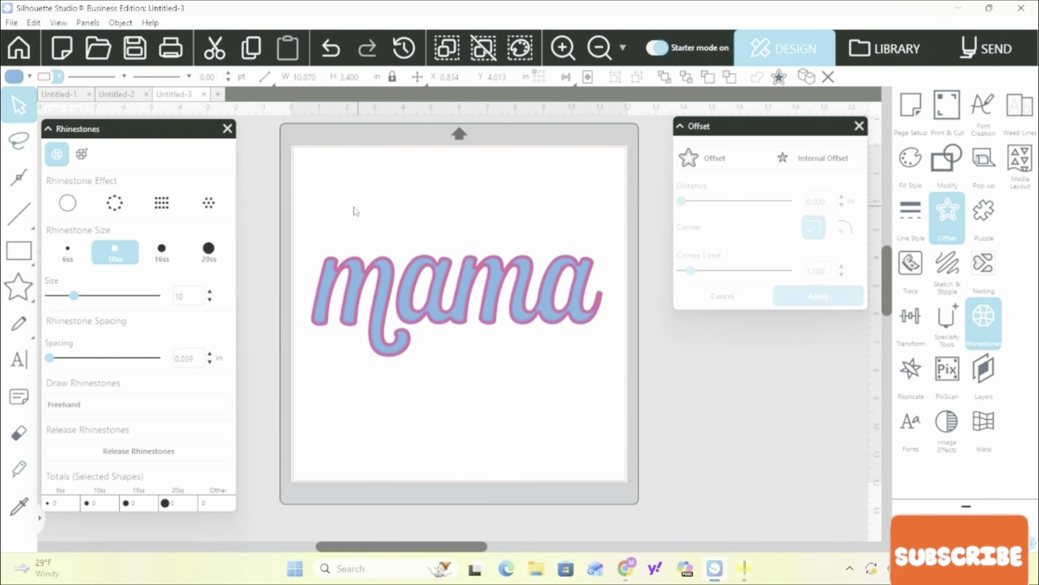
- Create an outward offset of 0.125 in with rounded corners around the pink word
{"action": "left_click", "coordinate": [334, 261]}
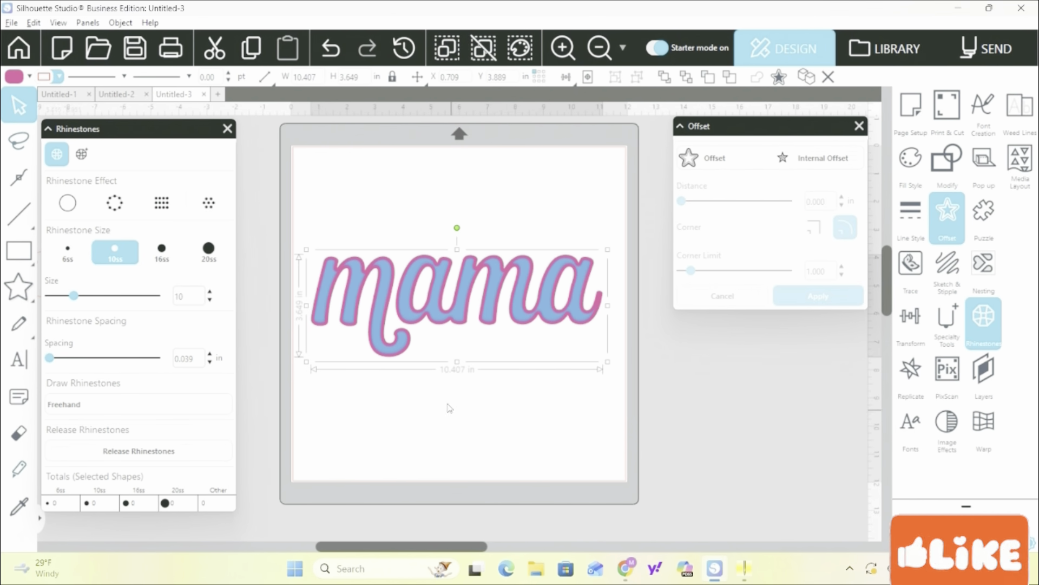
{"action": "scroll", "coordinate": [422, 352], "scroll_direction": "up", "scroll_amount": 1}
{"action": "scroll", "coordinate": [422, 353], "scroll_direction": "up", "scroll_amount": 4}
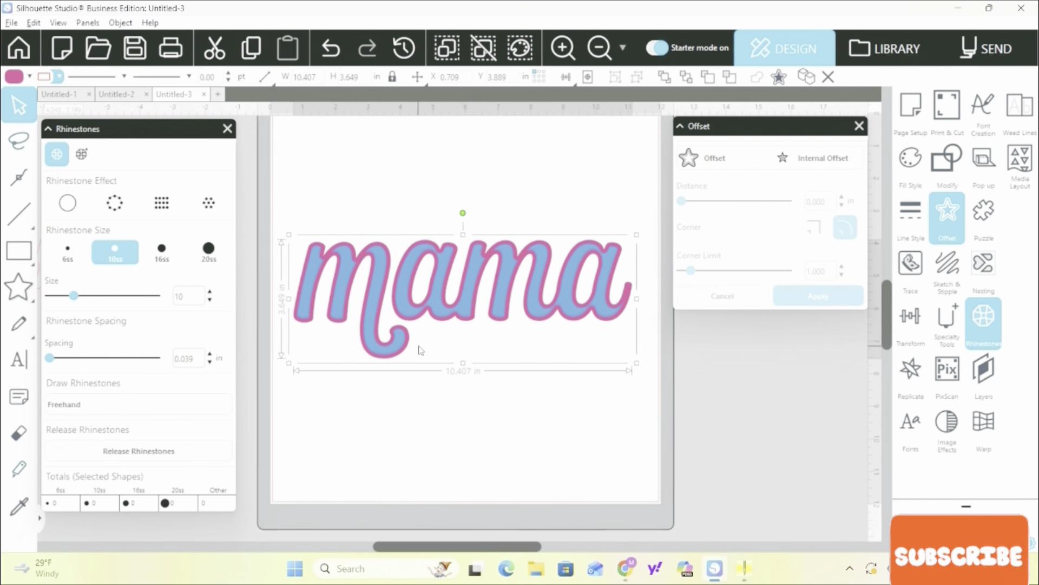
{"action": "scroll", "coordinate": [421, 349], "scroll_direction": "up", "scroll_amount": 1}
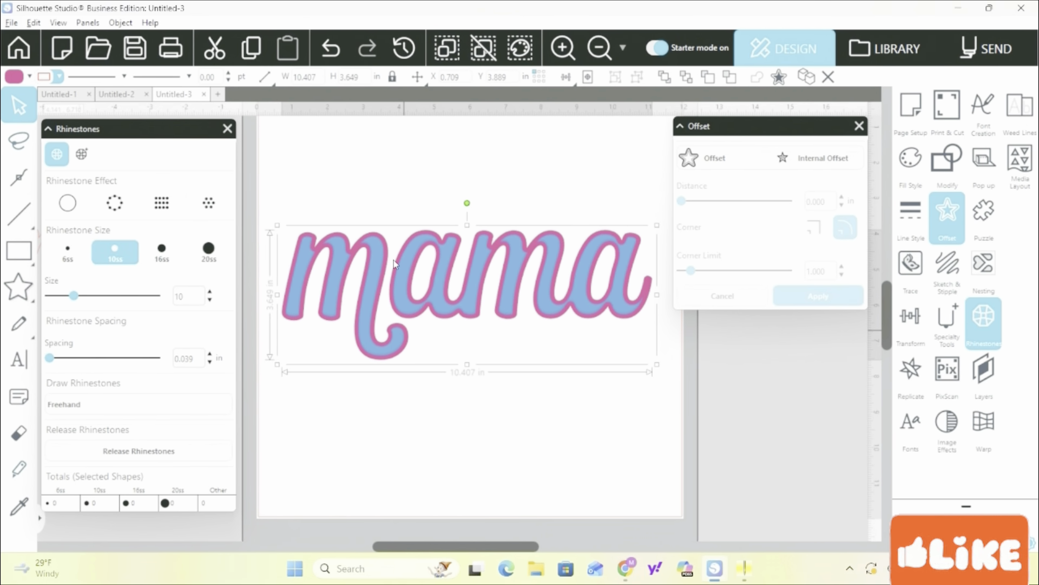
{"action": "left_click", "coordinate": [711, 160]}
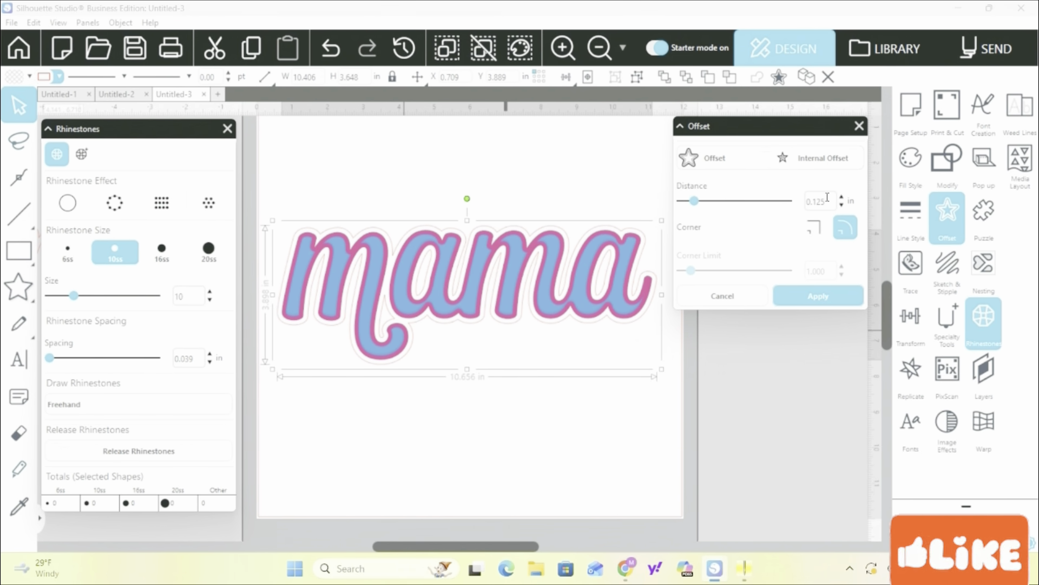
{"action": "left_click", "coordinate": [805, 296]}
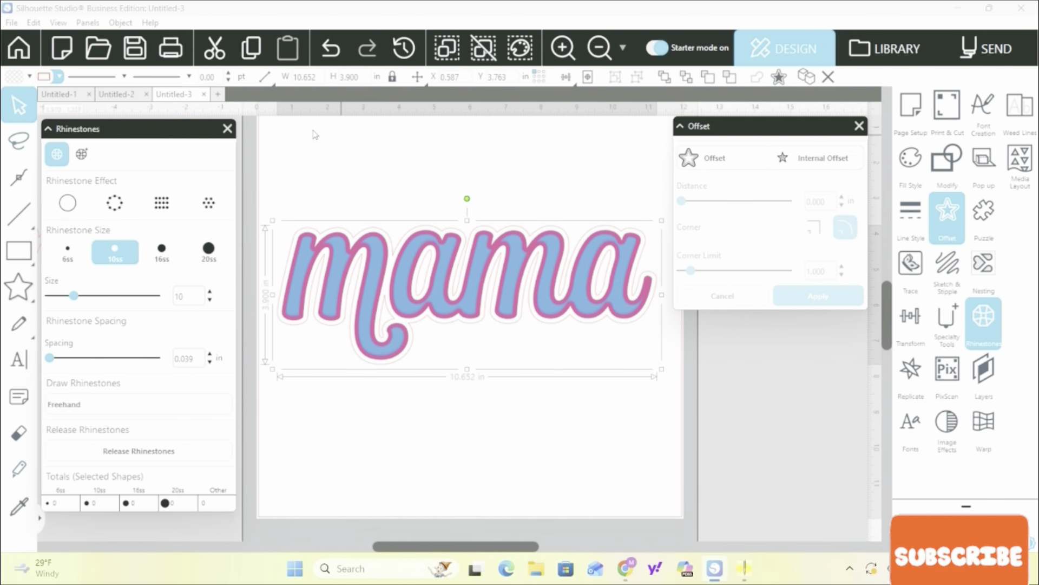
- Turn the outer offset line into a single row of 10ss edge rhinestones spaced 0.015 in and fill them with purple
{"action": "left_click", "coordinate": [117, 207]}
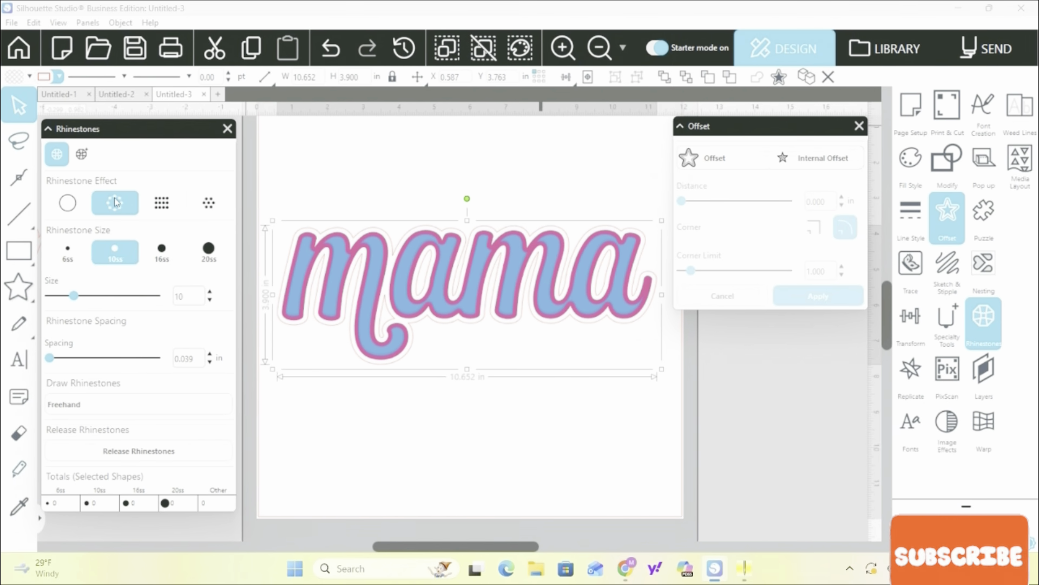
{"action": "left_click", "coordinate": [116, 202]}
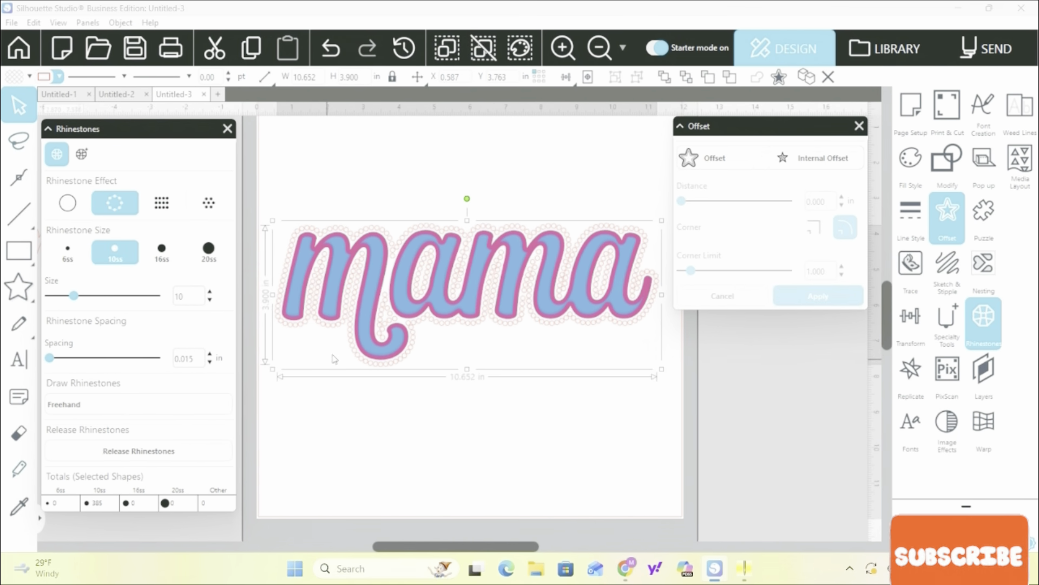
{"action": "left_click", "coordinate": [29, 76]}
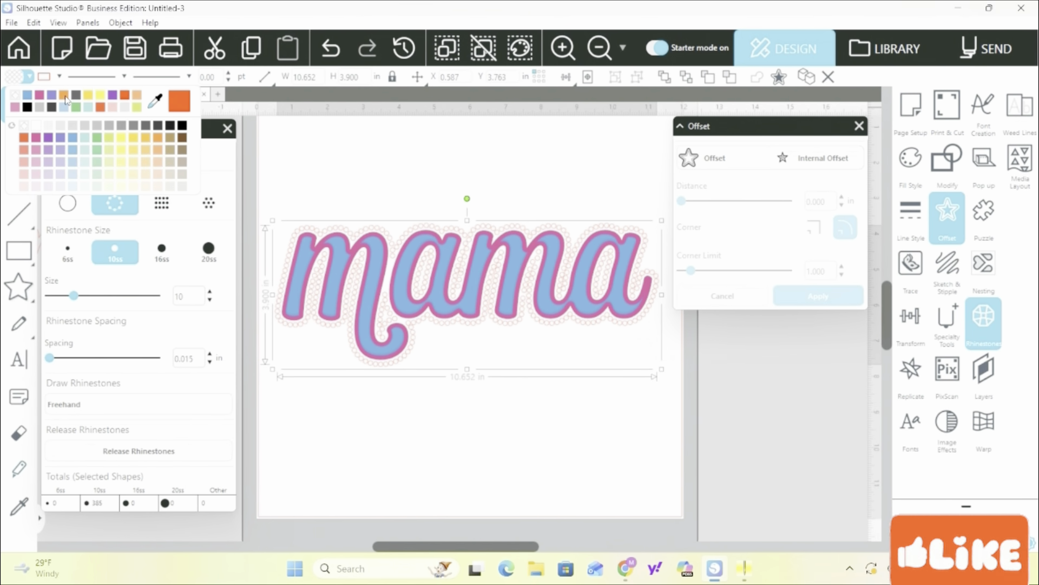
{"action": "left_click", "coordinate": [113, 95]}
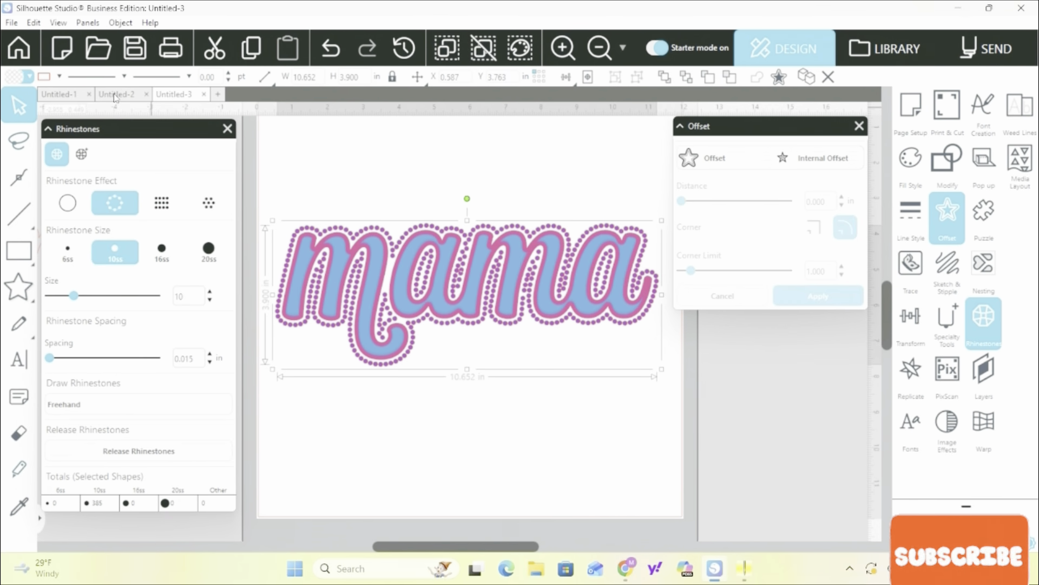
- Change the rhinestone row's fill to black and set its line colour to transparent
{"action": "left_click", "coordinate": [29, 79]}
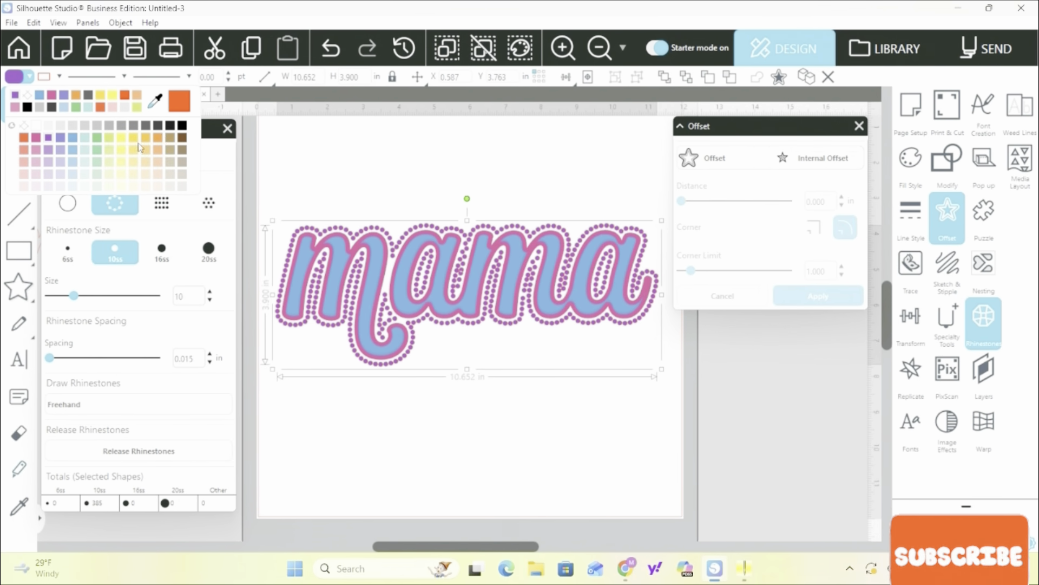
{"action": "left_click", "coordinate": [174, 128]}
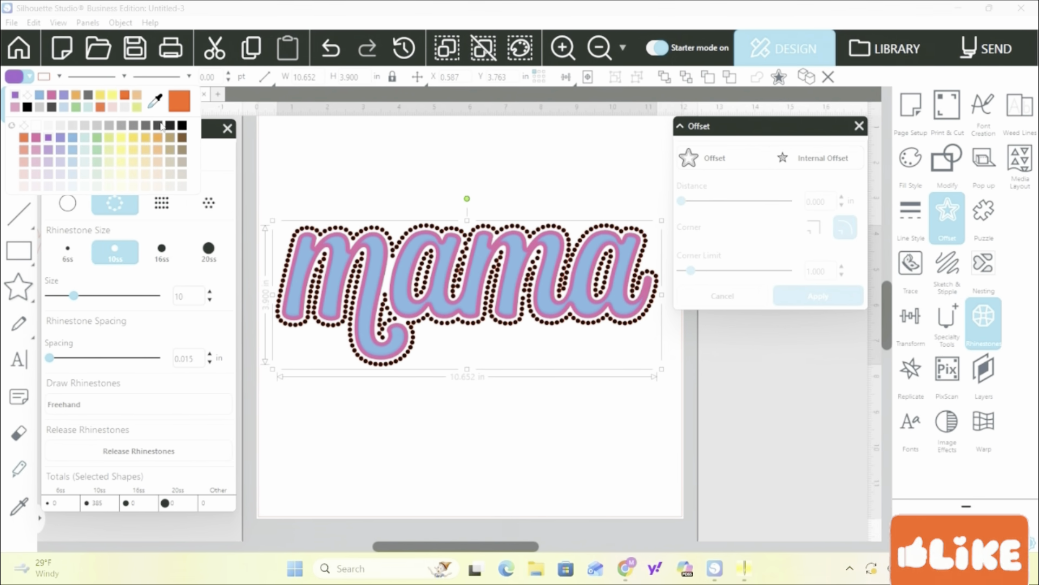
{"action": "left_click", "coordinate": [60, 78]}
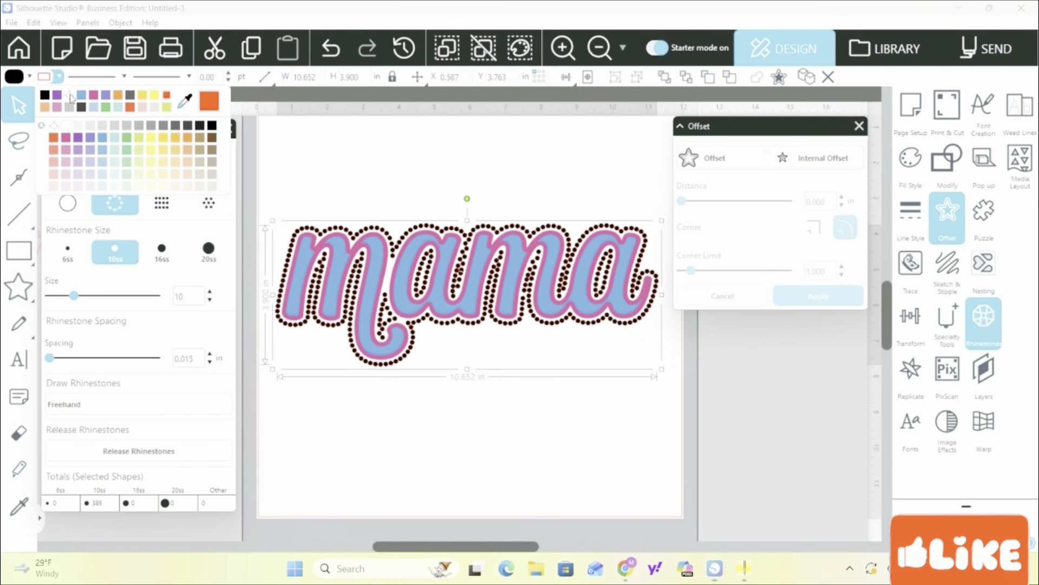
{"action": "left_click", "coordinate": [71, 97]}
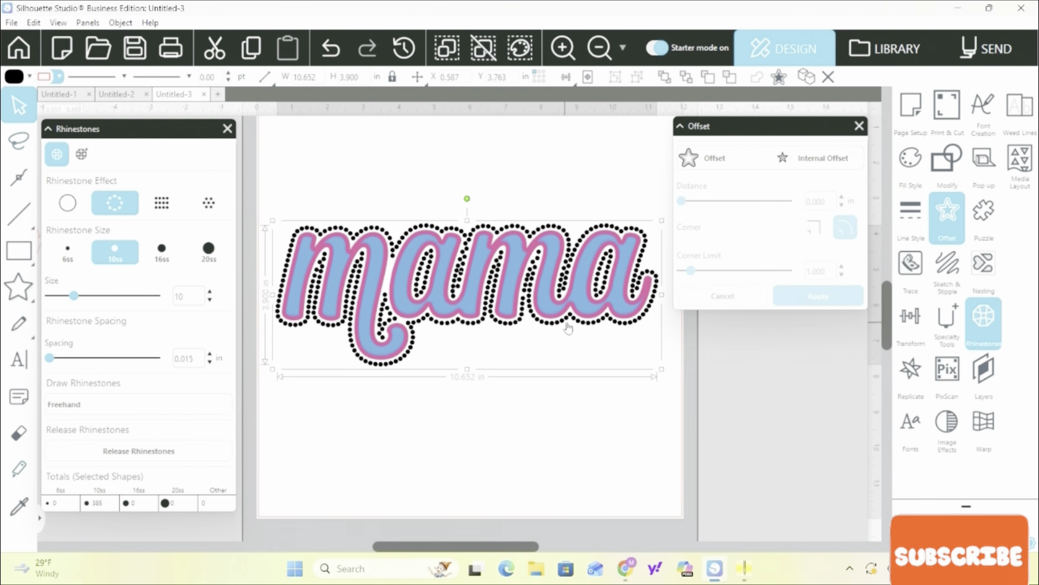
- Offset the black rhinestone row outward by 0.160 in with rounded corners and space the new row's stones 0.039 in apart
{"action": "left_click_drag", "start_coordinate": [750, 126], "coordinate": [803, 122]}
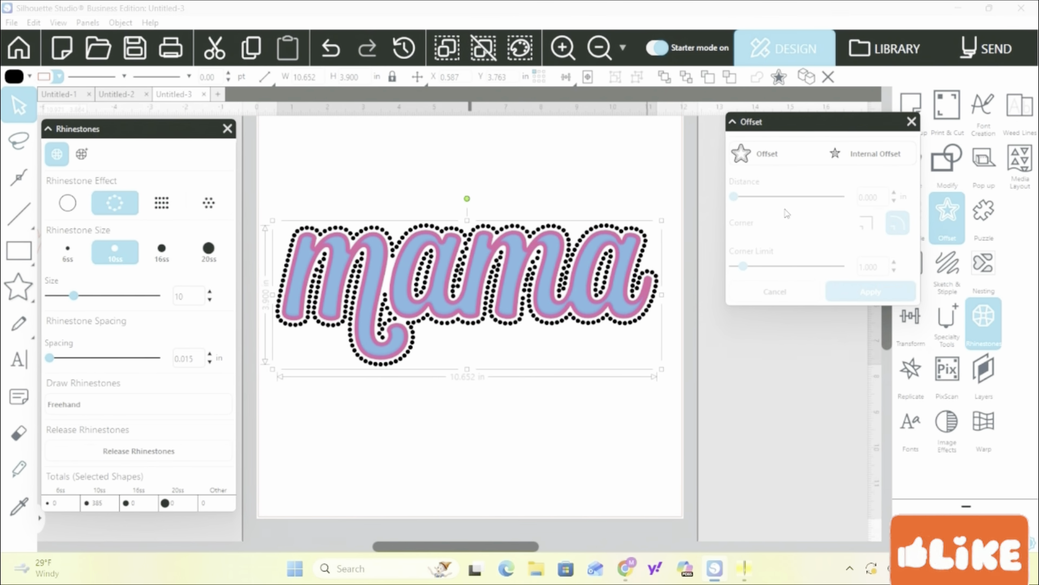
{"action": "left_click", "coordinate": [779, 156]}
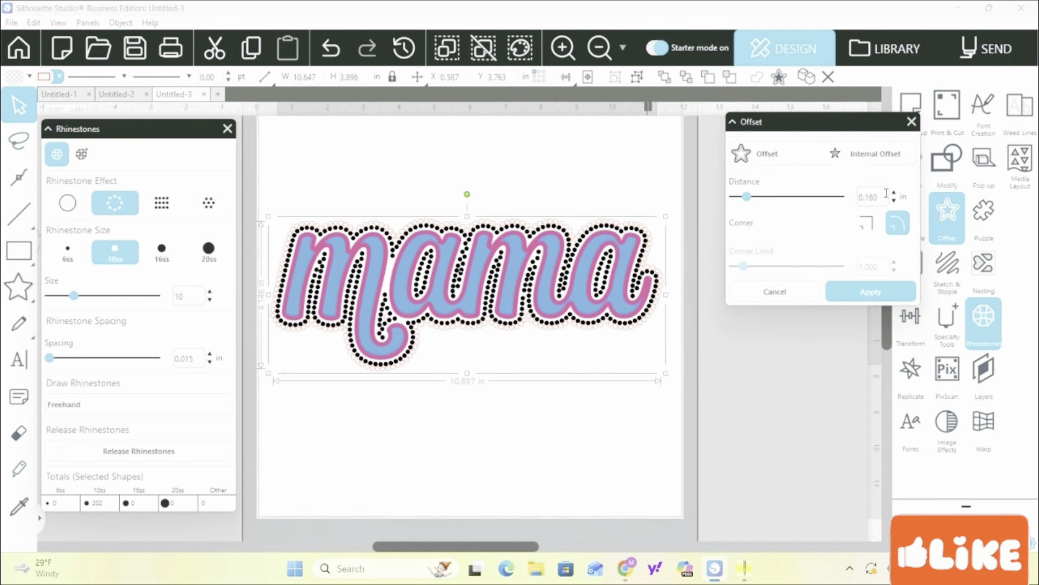
{"action": "key", "text": "Return"}
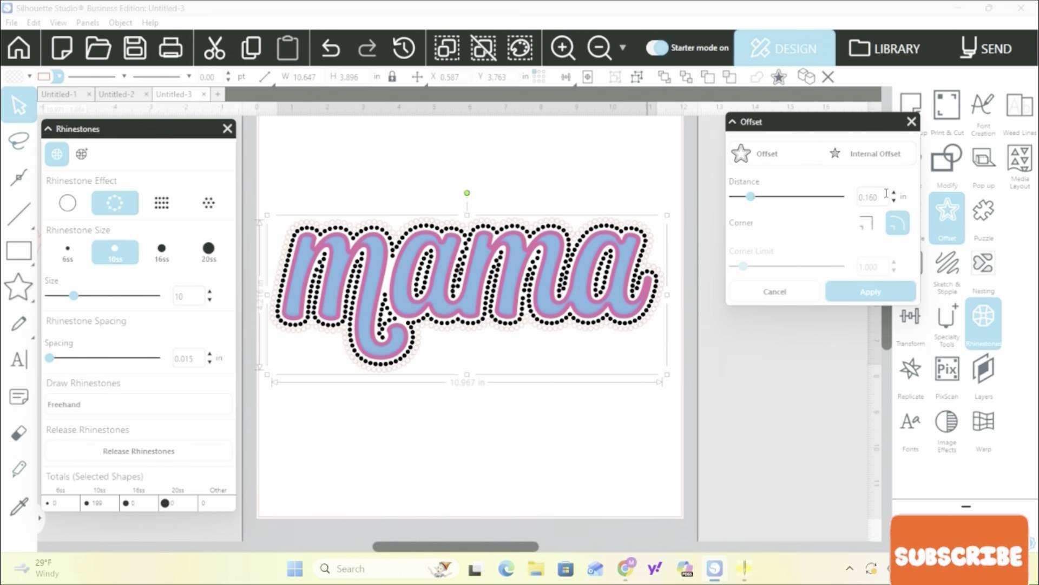
{"action": "left_click", "coordinate": [848, 301]}
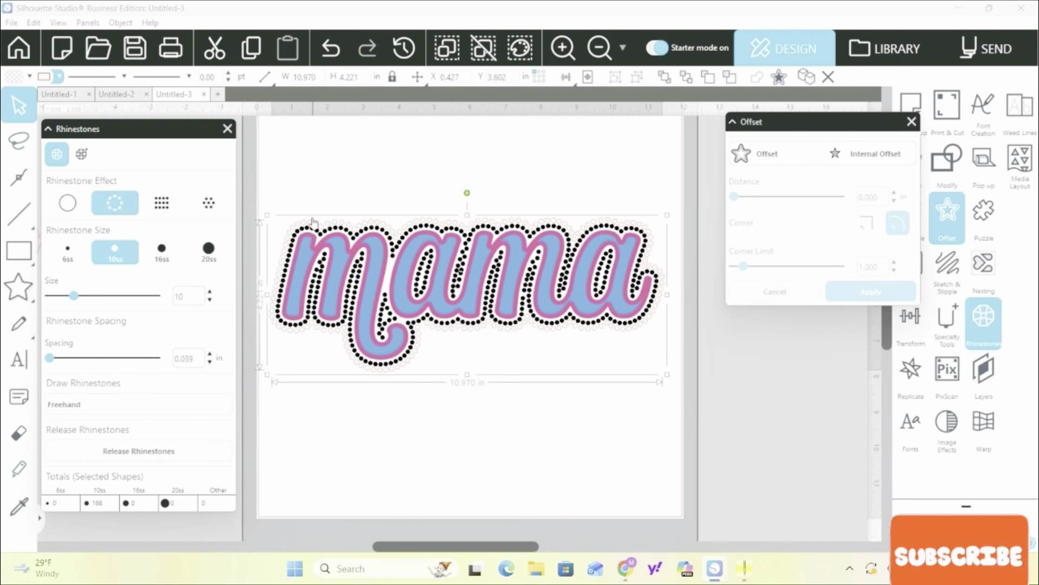
- Fill the new outer rhinestone row with green and set its line colour to transparent
{"action": "left_click", "coordinate": [29, 76]}
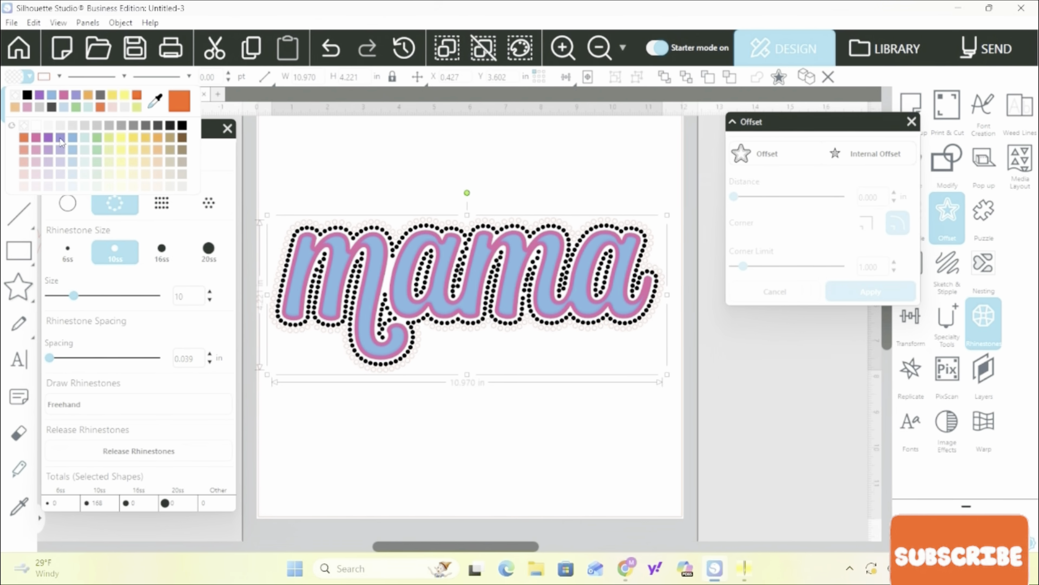
{"action": "left_click", "coordinate": [98, 137]}
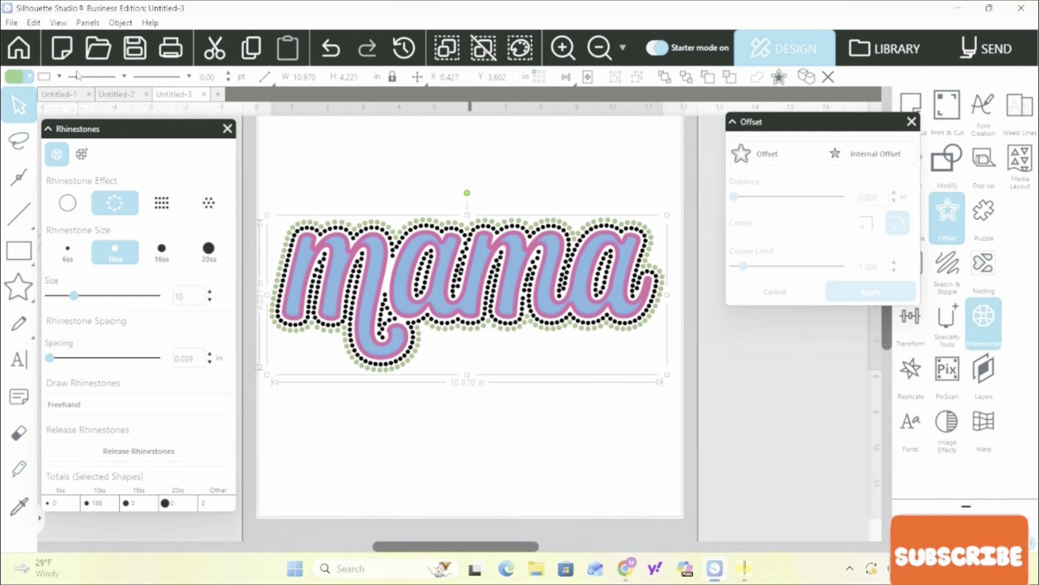
{"action": "left_click", "coordinate": [57, 77]}
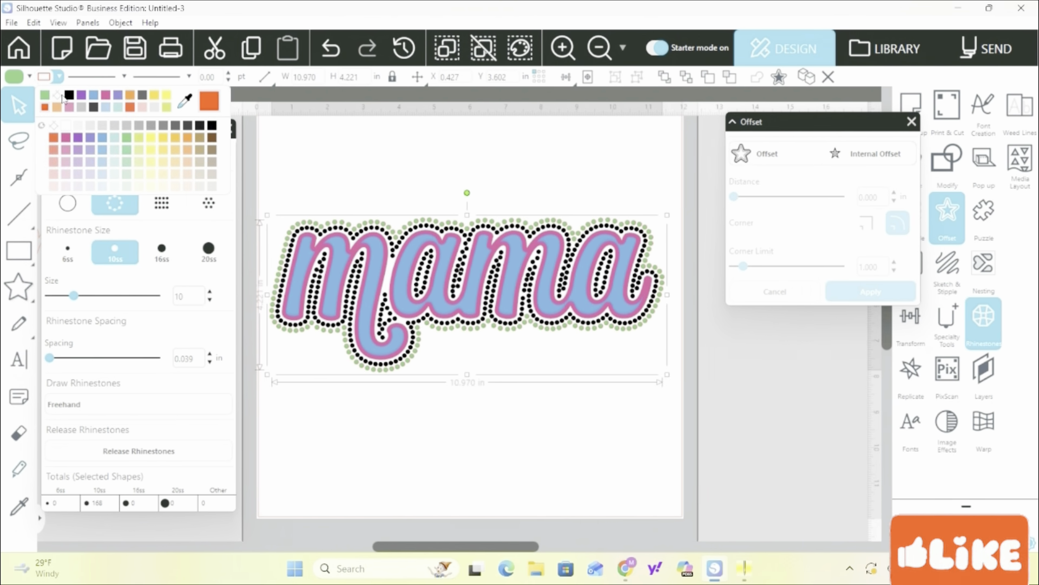
{"action": "left_click", "coordinate": [71, 96]}
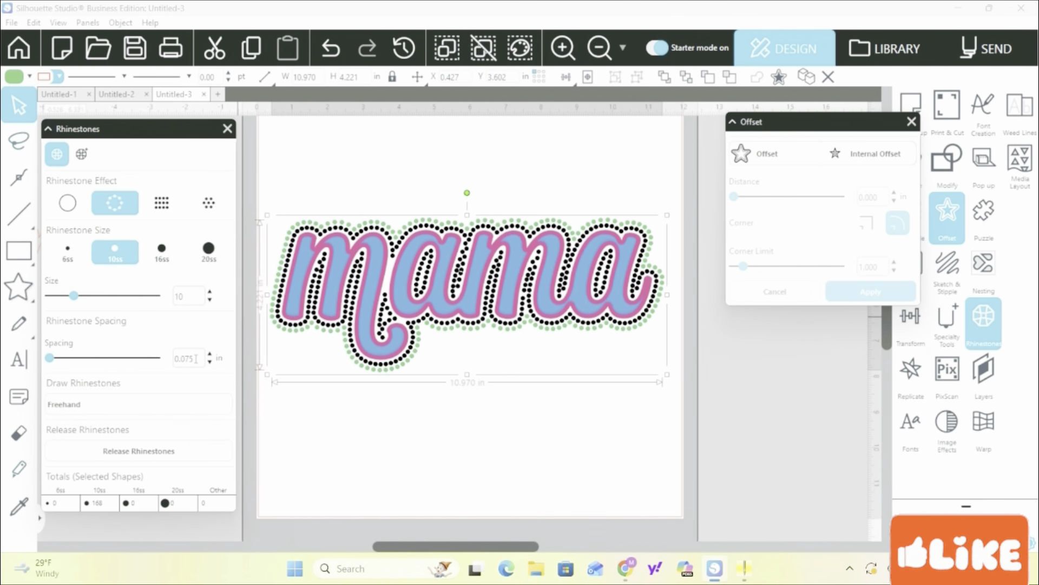
- Set the green row's rhinestone spacing to 0.075 in and offset that row outward by 0.160 in with rounded corners
{"action": "key", "text": "Return"}
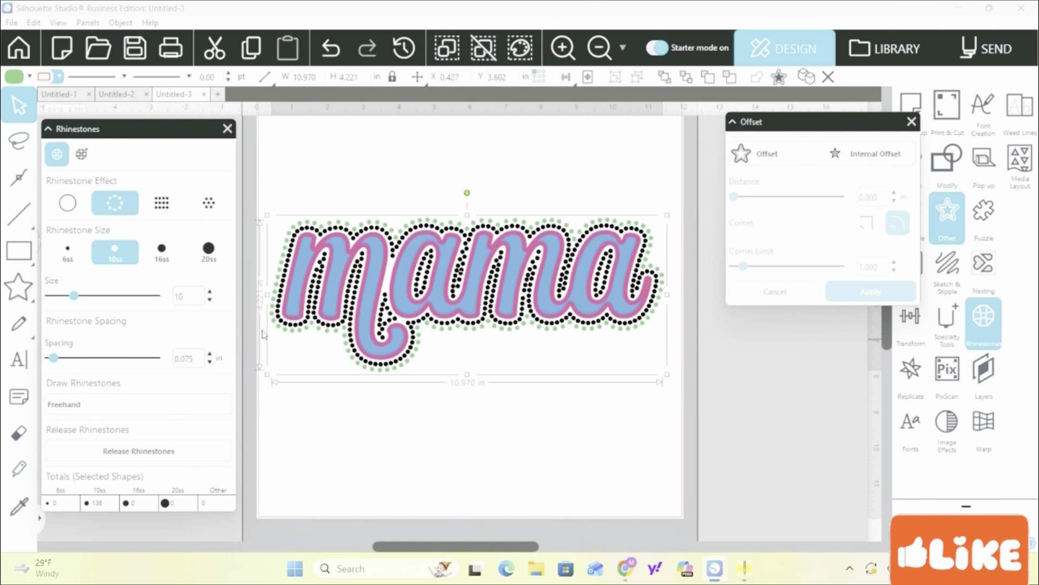
{"action": "left_click", "coordinate": [779, 161]}
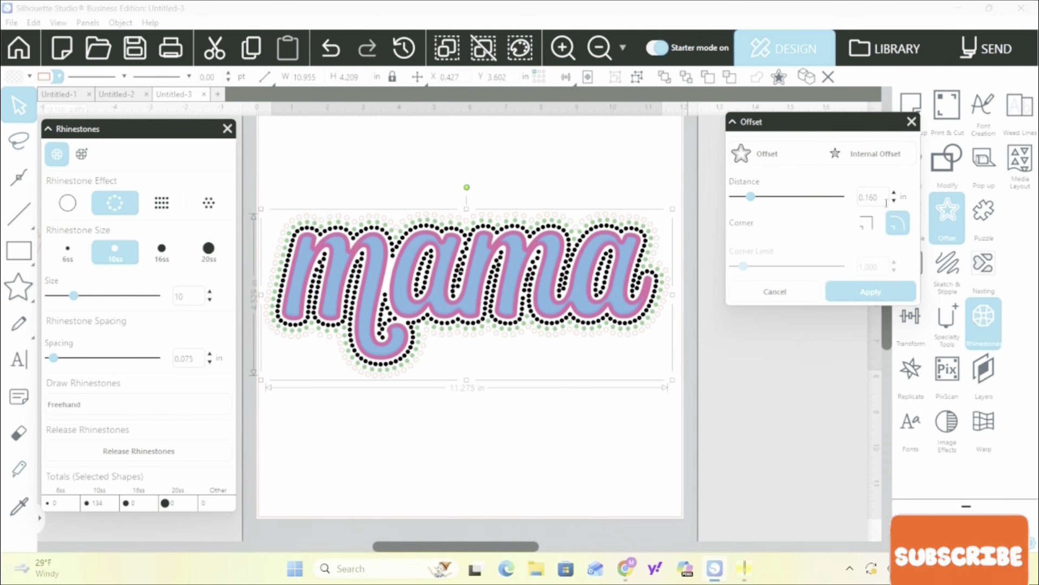
{"action": "left_click", "coordinate": [870, 293]}
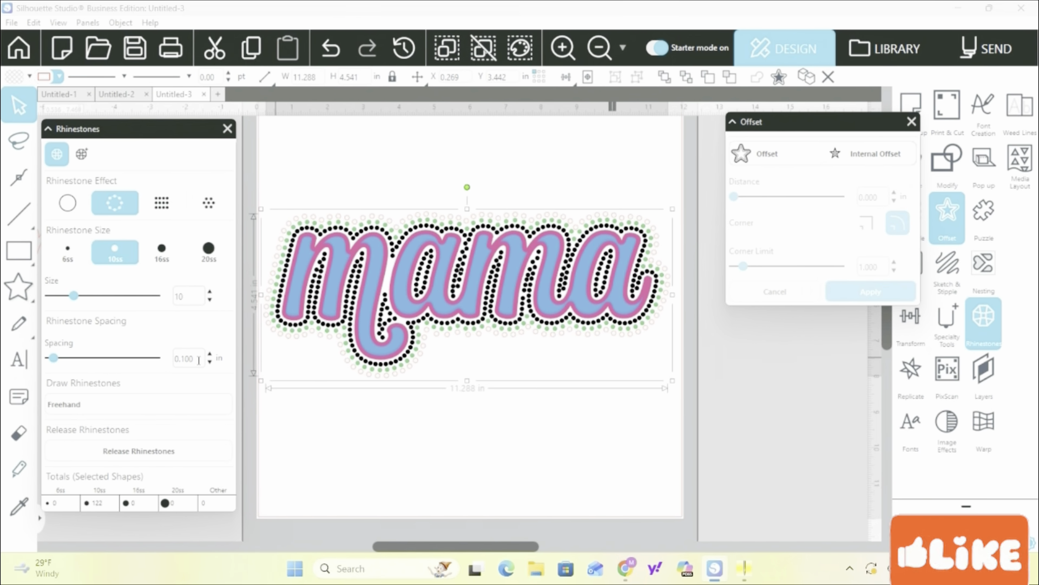
- Fill the outermost uncoloured rhinestone row with green and set its line colour to transparent
{"action": "left_click", "coordinate": [31, 78]}
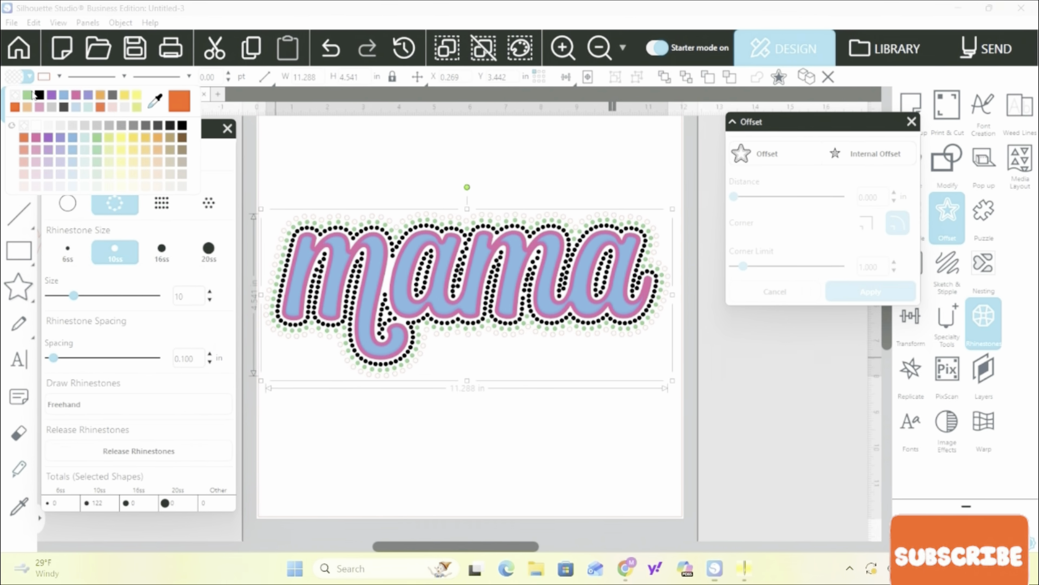
{"action": "left_click", "coordinate": [29, 98]}
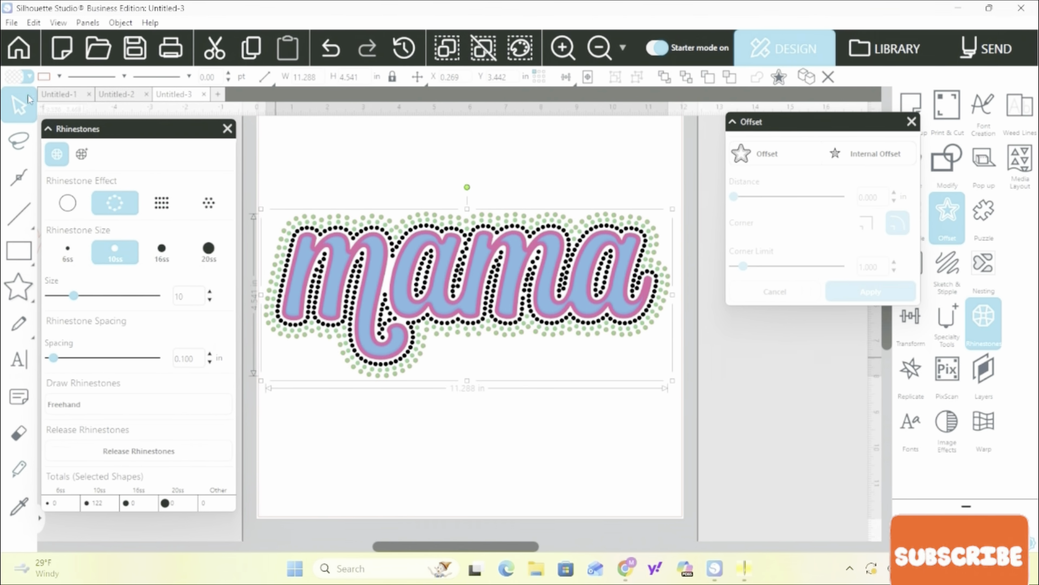
{"action": "left_click", "coordinate": [60, 77]}
{"action": "left_click", "coordinate": [55, 98]}
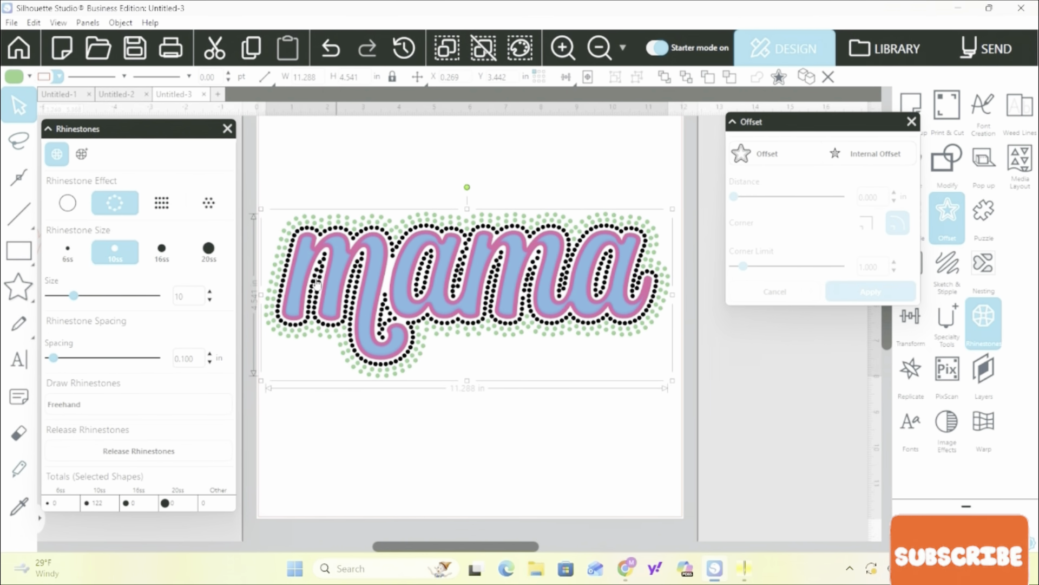
- Offset the outermost green row outward by 0.160 in with rounded corners and space the new row's stones 0.200 in apart
{"action": "left_click", "coordinate": [766, 151]}
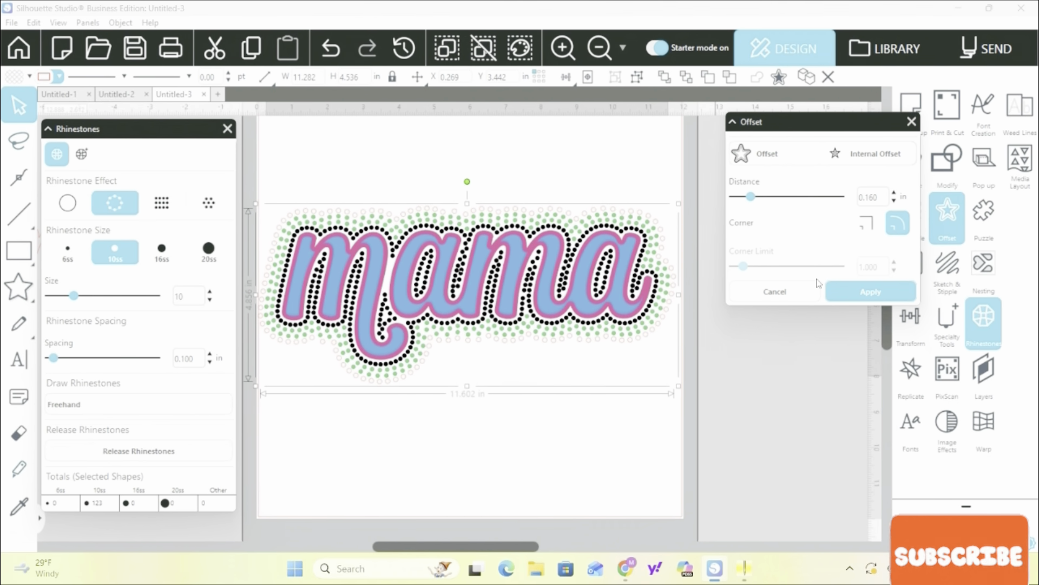
{"action": "left_click", "coordinate": [855, 292]}
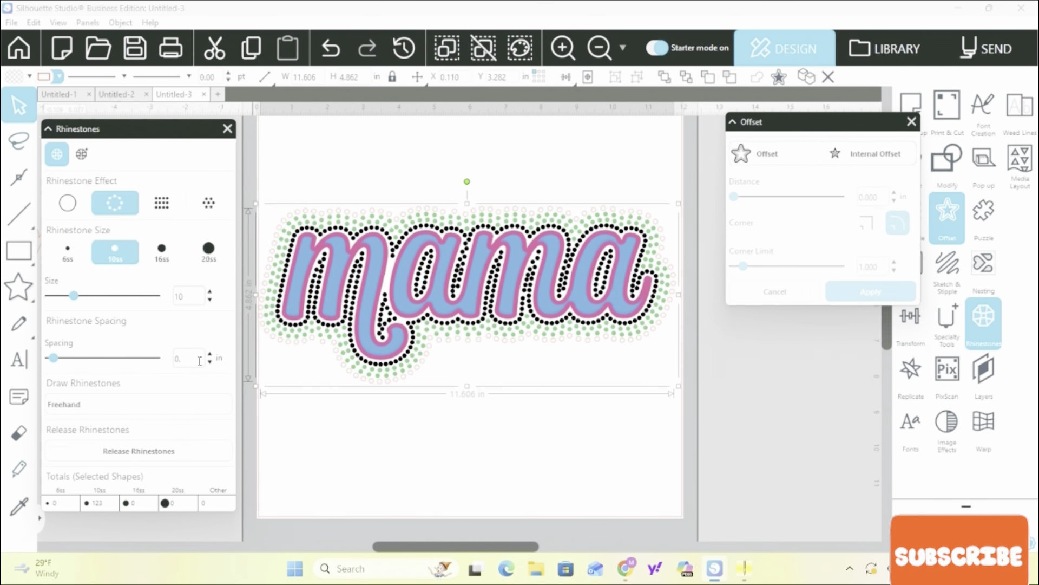
{"action": "key", "text": "Return"}
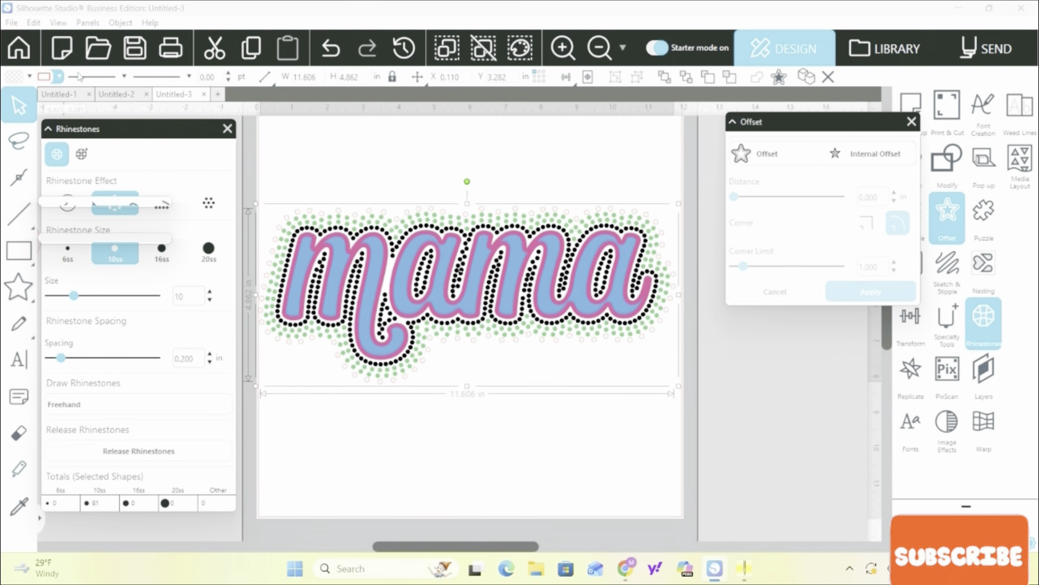
- Fill the row with 0.200 in spacing with green and set its line colour to transparent
{"action": "left_click", "coordinate": [29, 76]}
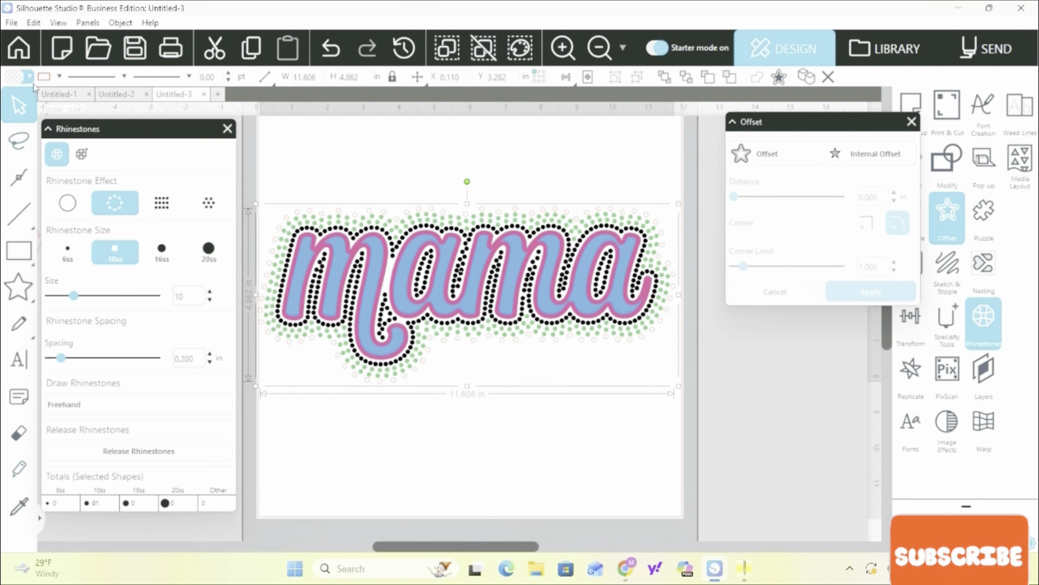
{"action": "left_click", "coordinate": [28, 95]}
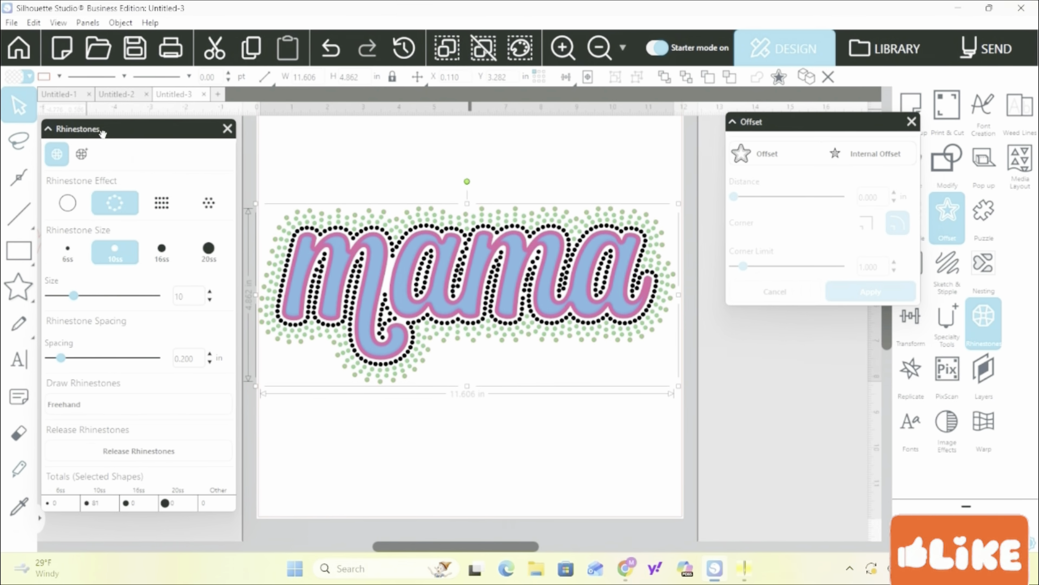
{"action": "left_click", "coordinate": [59, 76]}
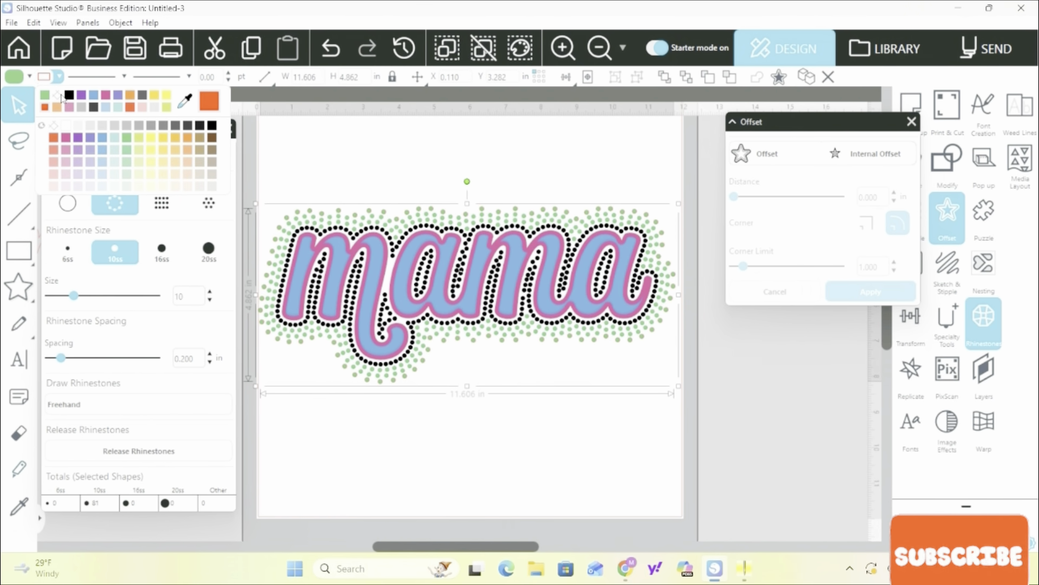
{"action": "left_click", "coordinate": [61, 96]}
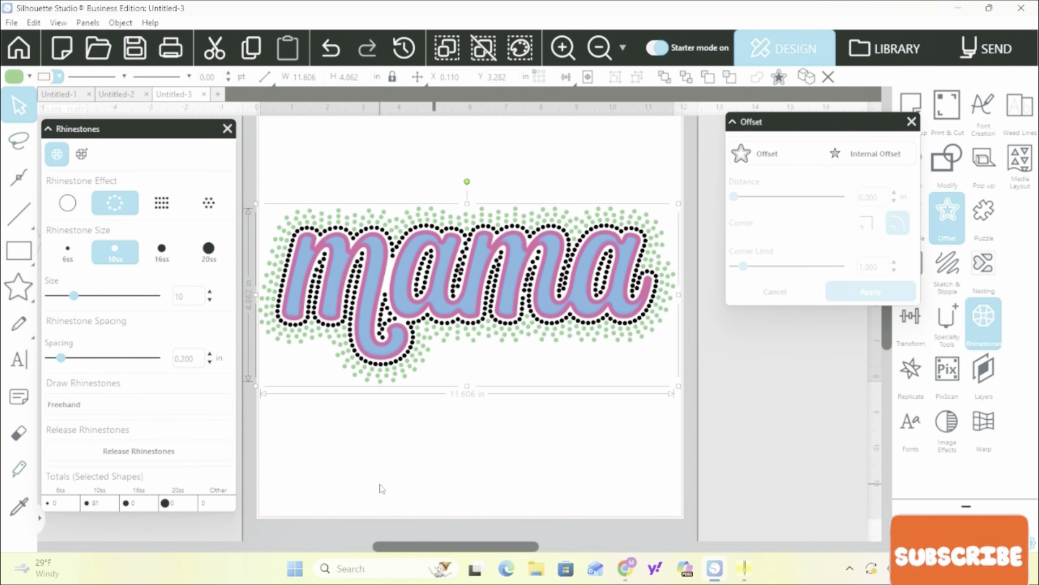
- Offset the outermost green row outward by 0.160 in with rounded corners and space the new row's stones 0.250 in apart
{"action": "left_click", "coordinate": [762, 157]}
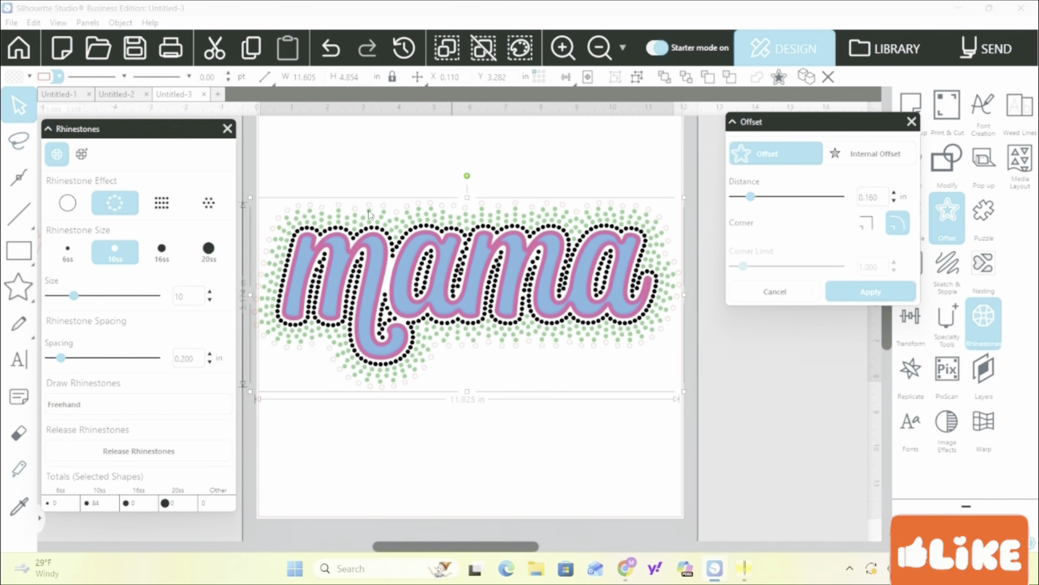
{"action": "left_click", "coordinate": [849, 292]}
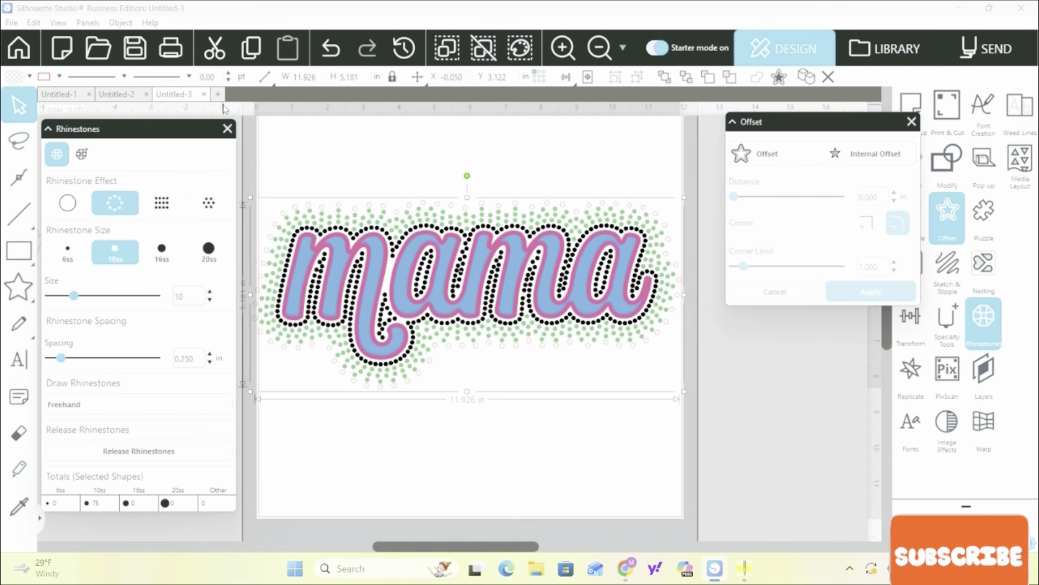
- Fill the row with 0.250 in spacing with green and set its line colour to transparent
{"action": "left_click", "coordinate": [30, 77]}
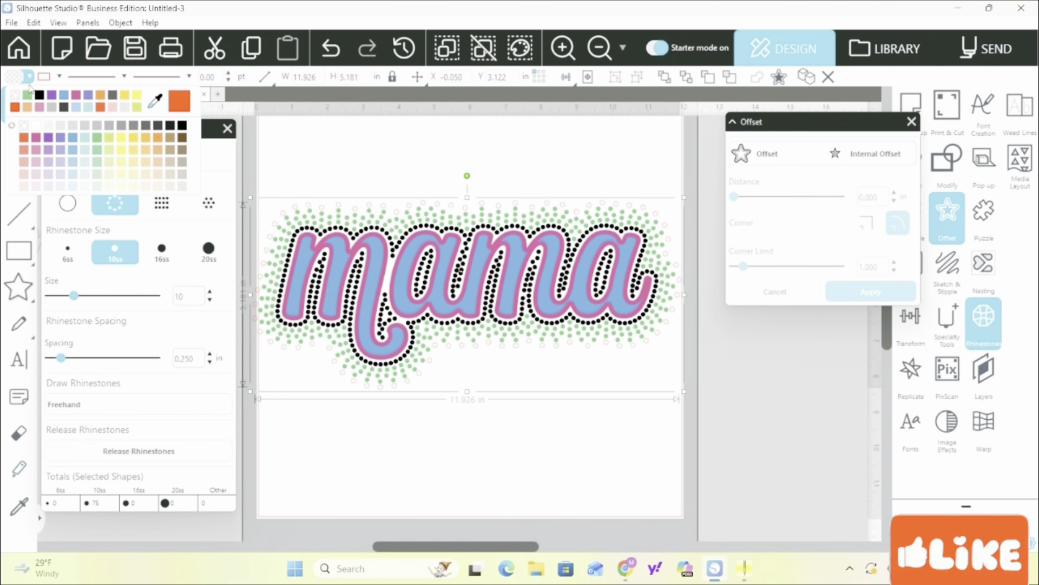
{"action": "left_click", "coordinate": [26, 96]}
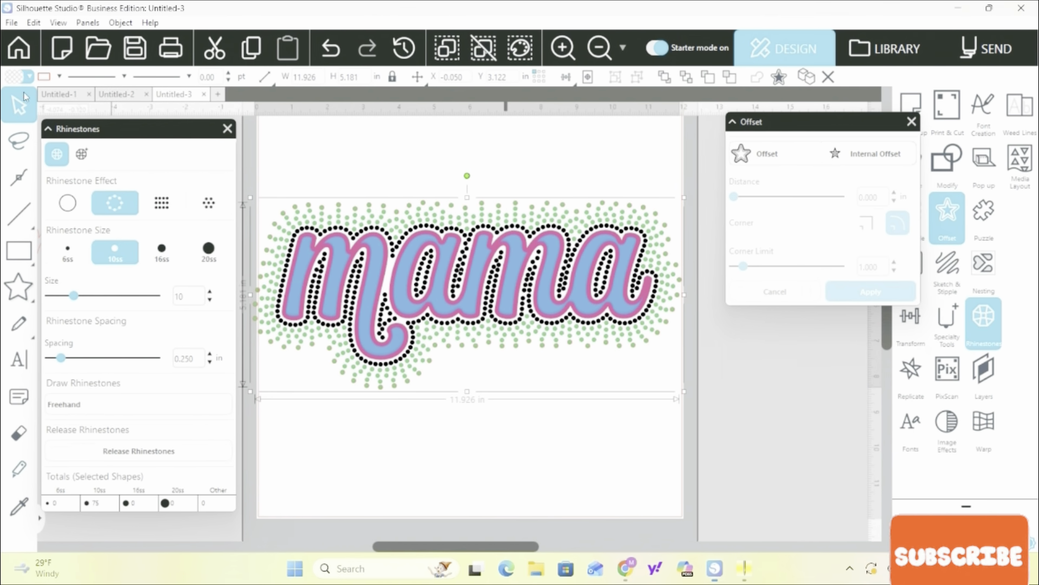
{"action": "left_click", "coordinate": [61, 78]}
{"action": "left_click", "coordinate": [59, 94]}
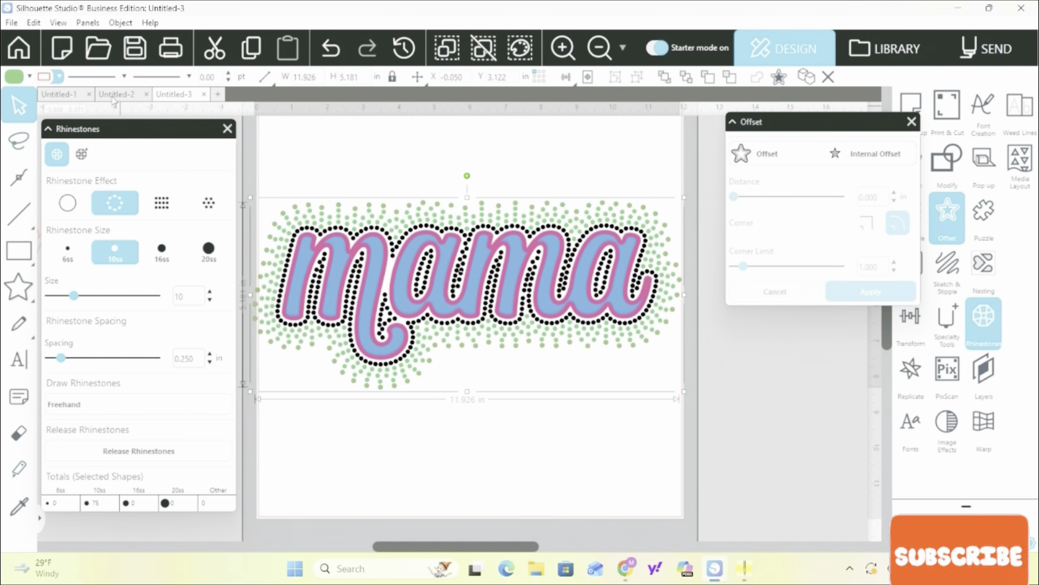
{"action": "left_click", "coordinate": [62, 80]}
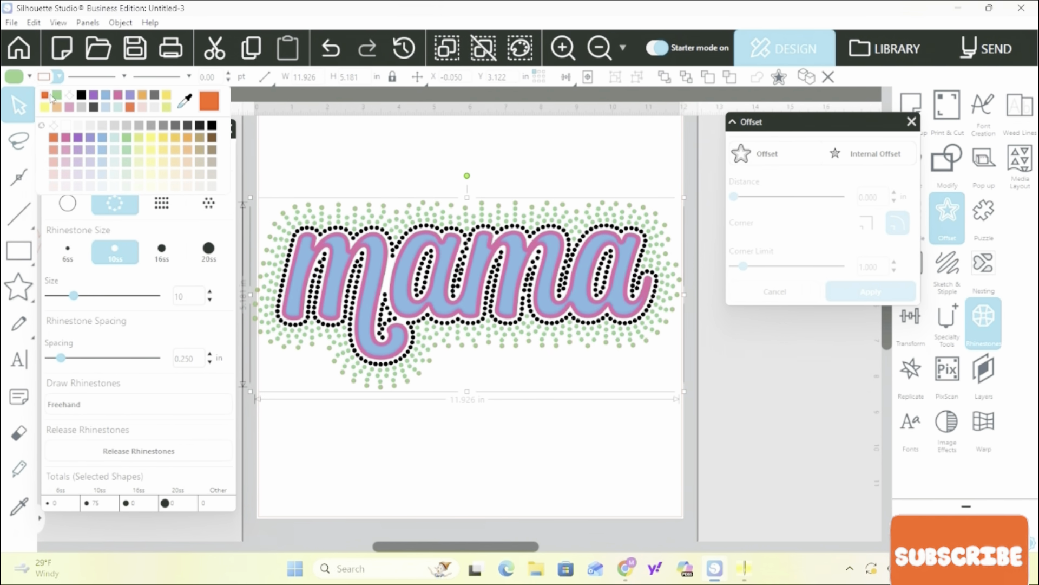
{"action": "left_click", "coordinate": [72, 96]}
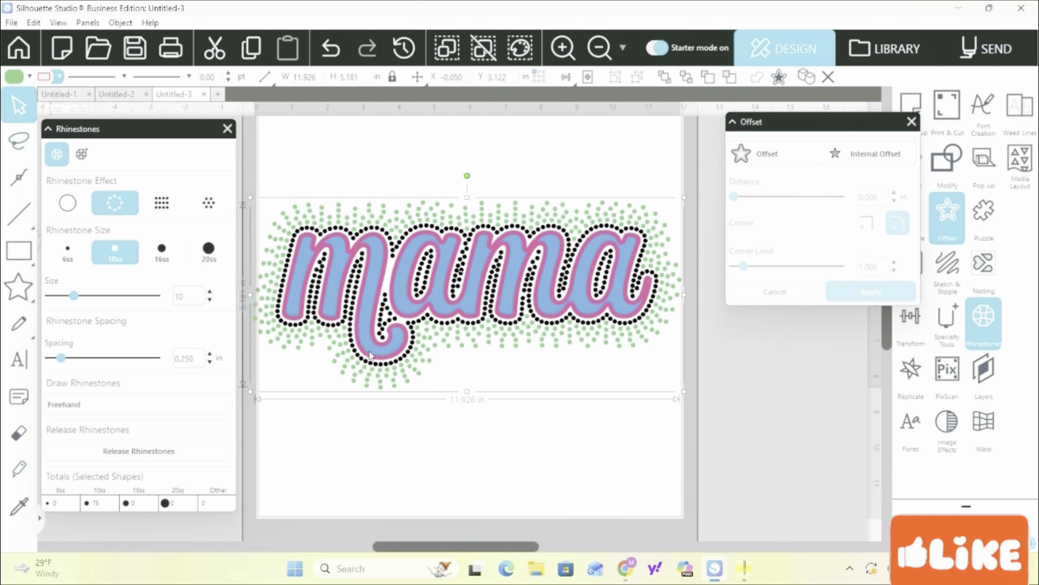
- Change the fill of the black rhinestone row around the lettering to green
{"action": "left_click", "coordinate": [360, 237]}
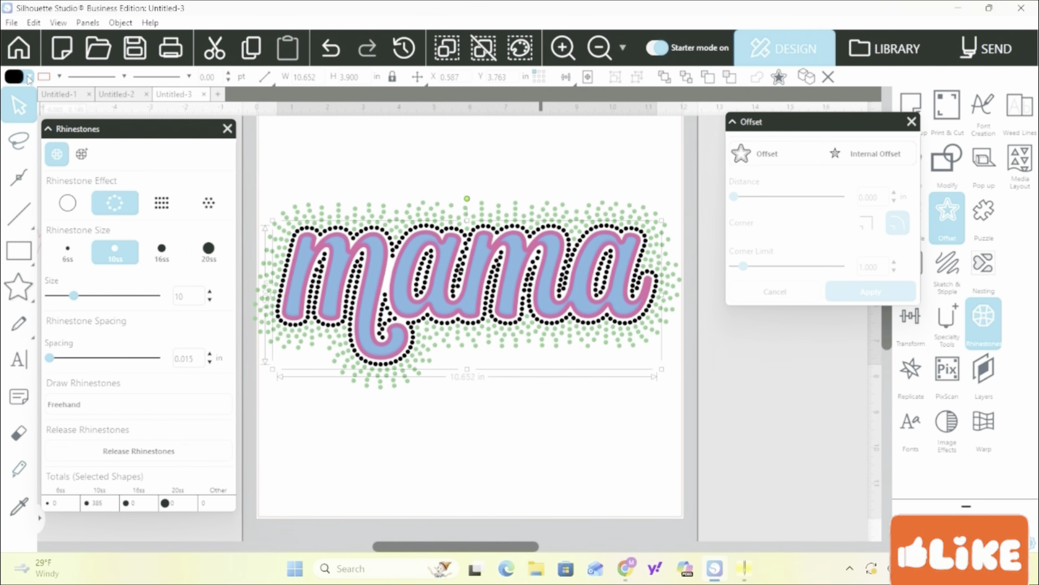
{"action": "left_click", "coordinate": [28, 77]}
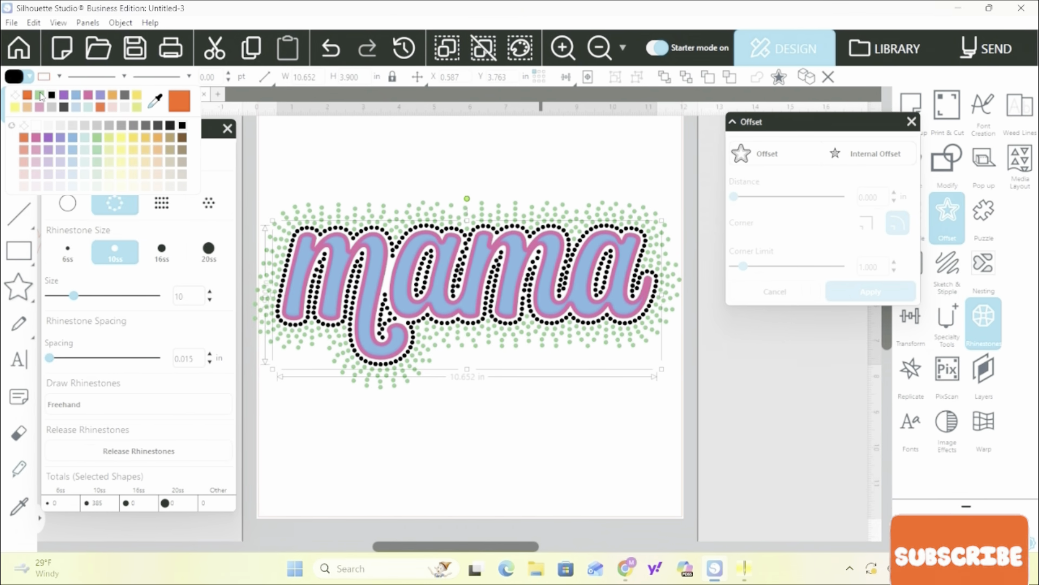
{"action": "left_click", "coordinate": [39, 95]}
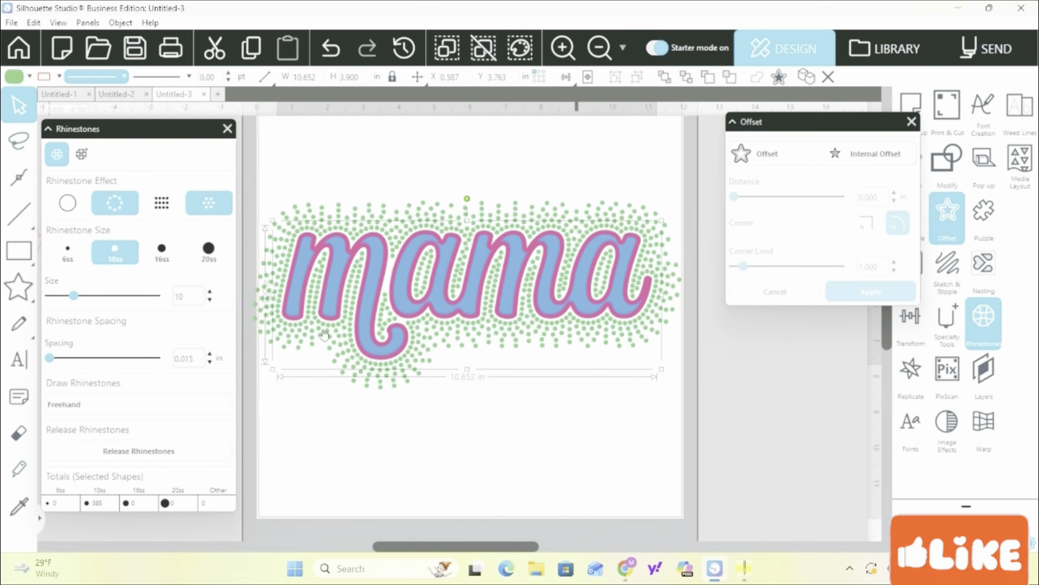
{"action": "left_click", "coordinate": [449, 438]}
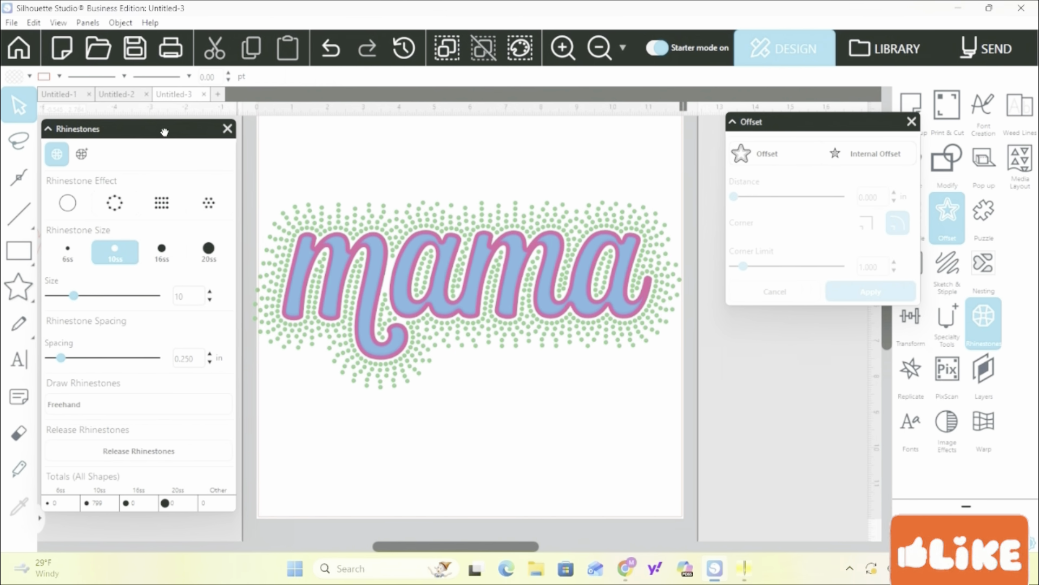
- Apply a 10ss rhinestone edge to the pink "mama" layer with 0.015 in spacing
{"action": "left_click_drag", "start_coordinate": [162, 132], "coordinate": [136, 139]}
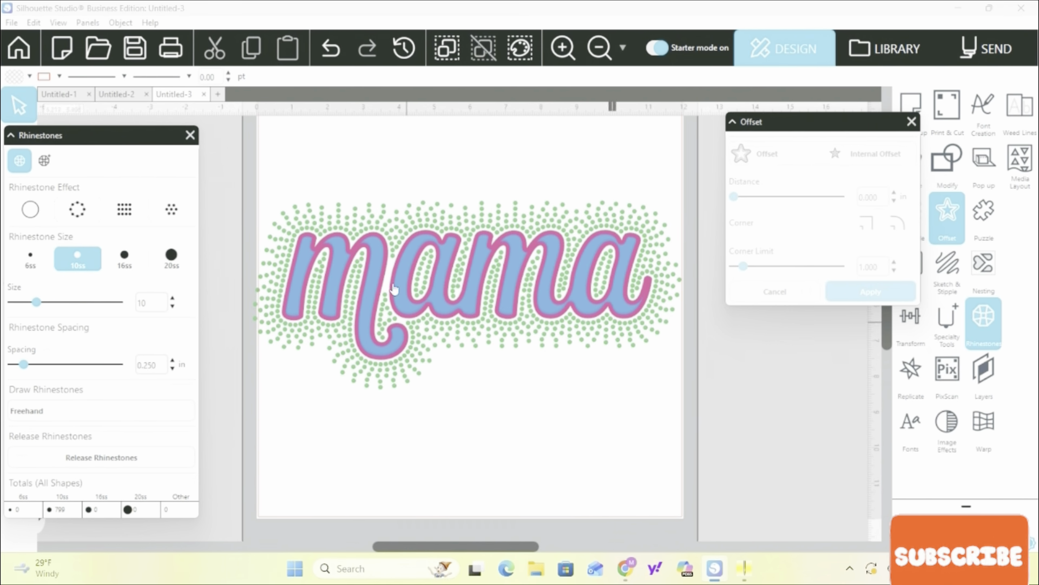
{"action": "left_click", "coordinate": [387, 247]}
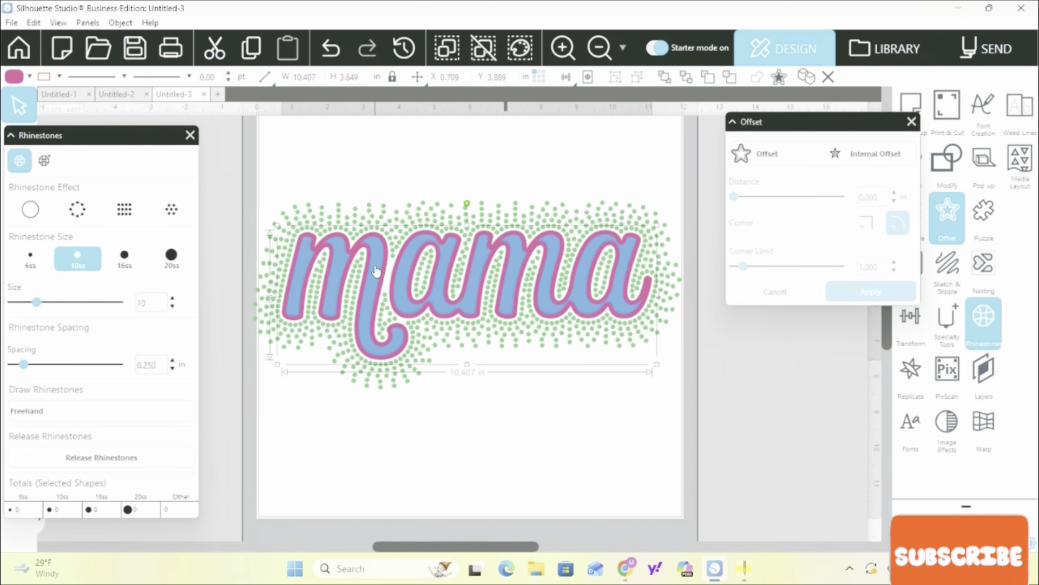
{"action": "left_click", "coordinate": [75, 216]}
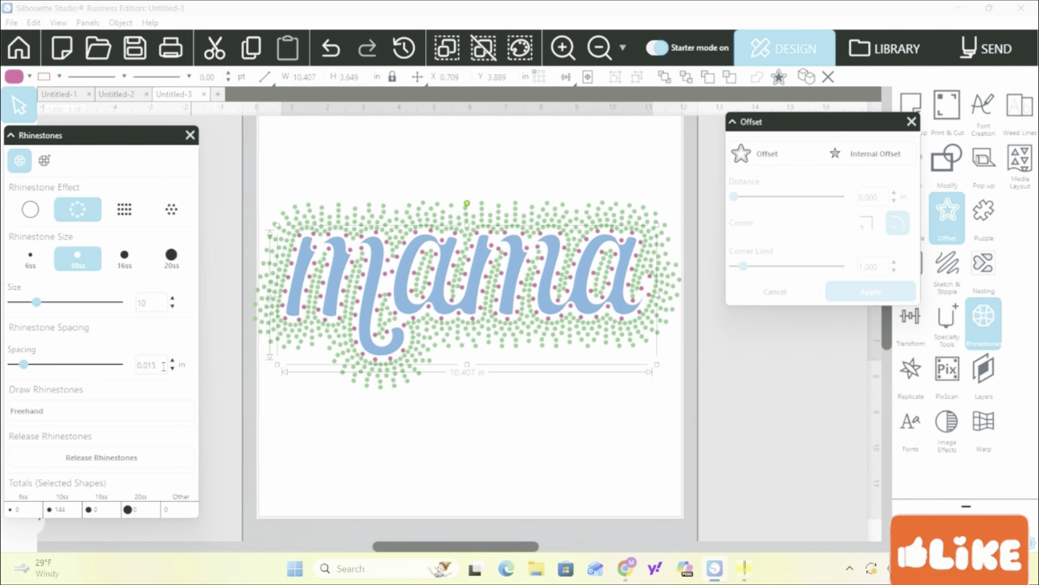
{"action": "key", "text": "Return"}
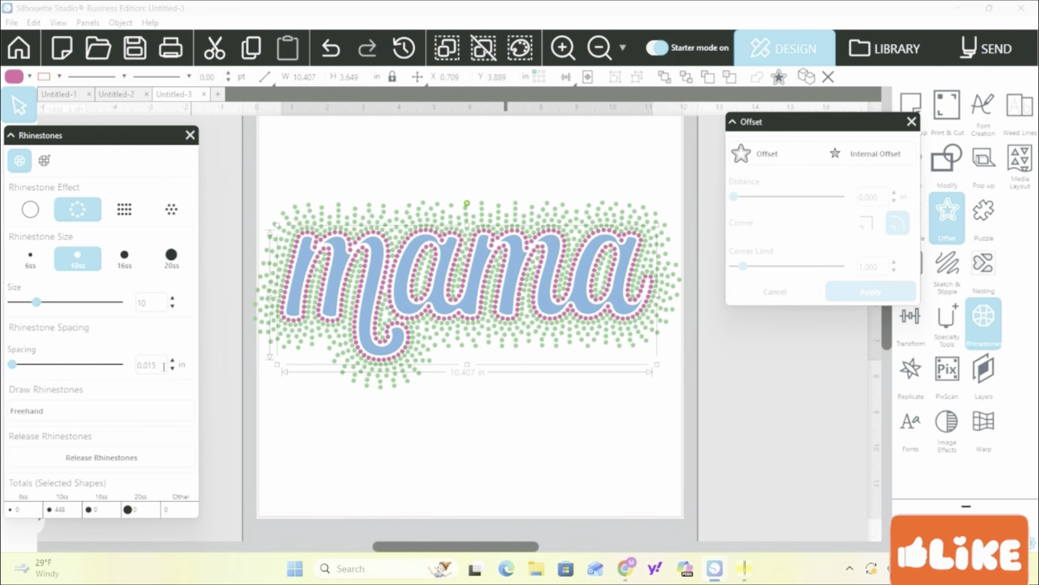
- Apply a 10ss radial rhinestone fill with 0.015 in spacing to the blue "mama" lettering
{"action": "left_click", "coordinate": [334, 257]}
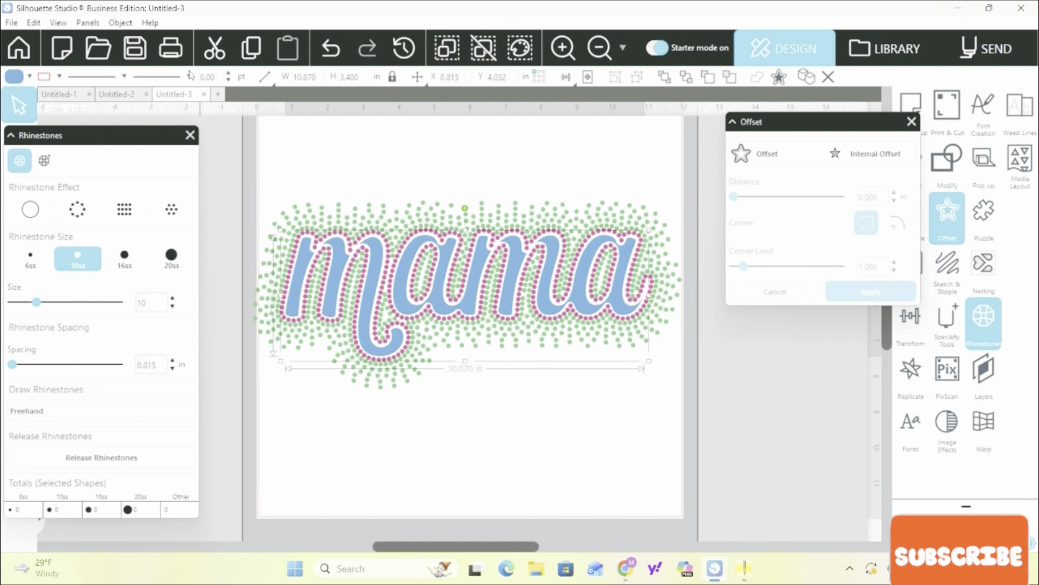
{"action": "left_click", "coordinate": [372, 244]}
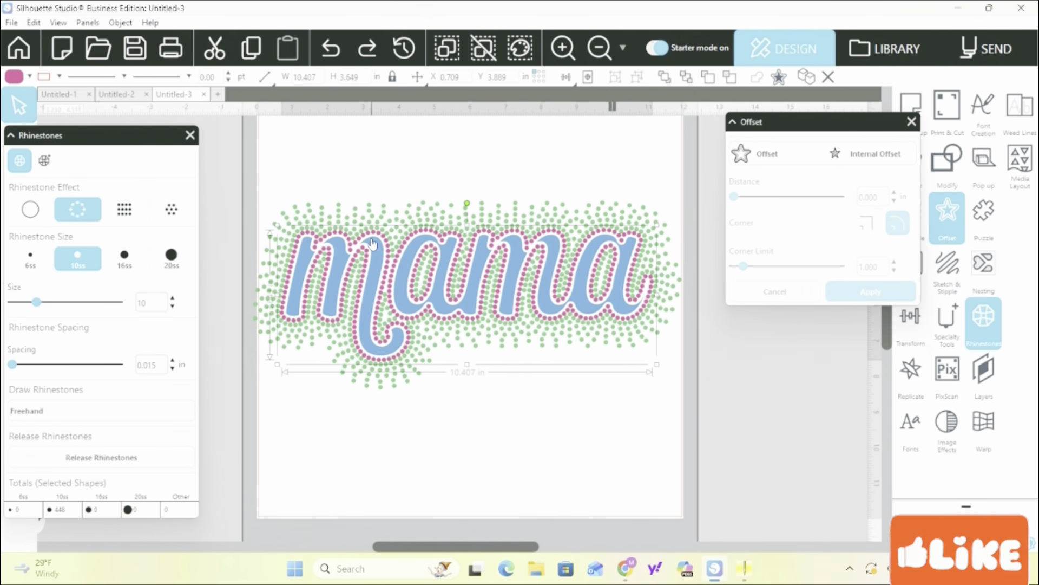
{"action": "left_click", "coordinate": [372, 243]}
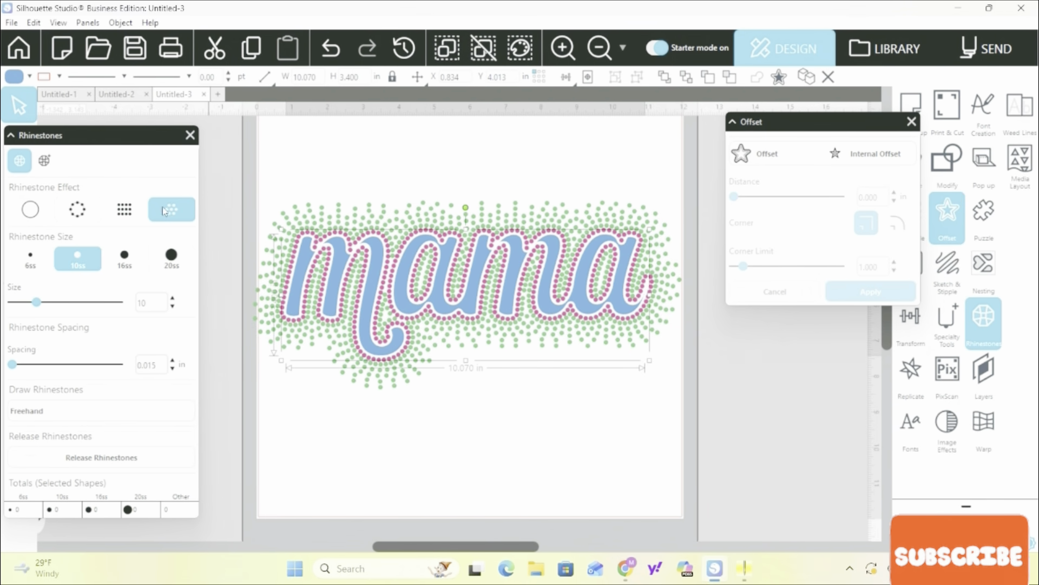
{"action": "left_click", "coordinate": [172, 210]}
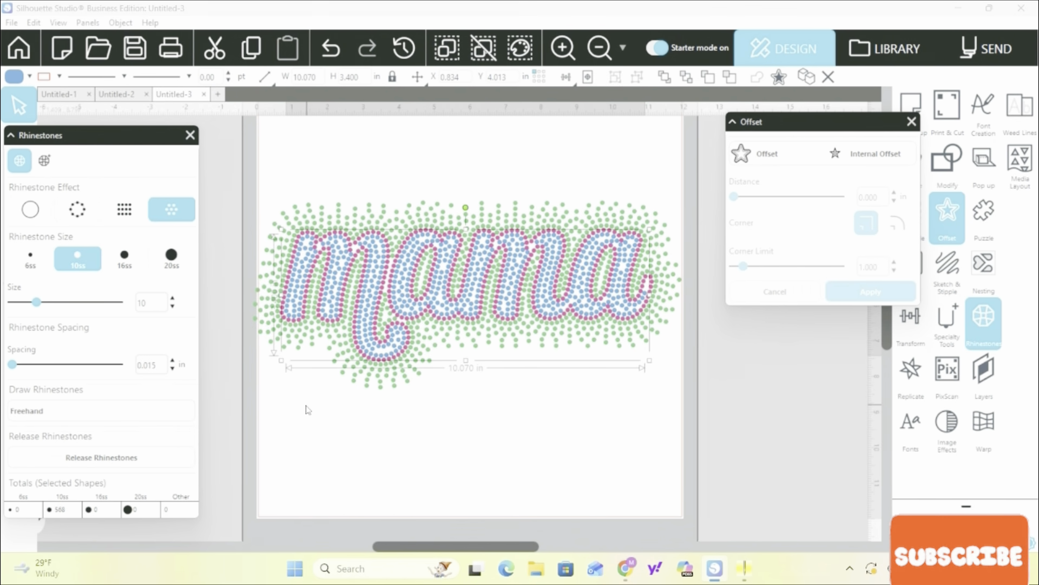
{"action": "left_click", "coordinate": [344, 417]}
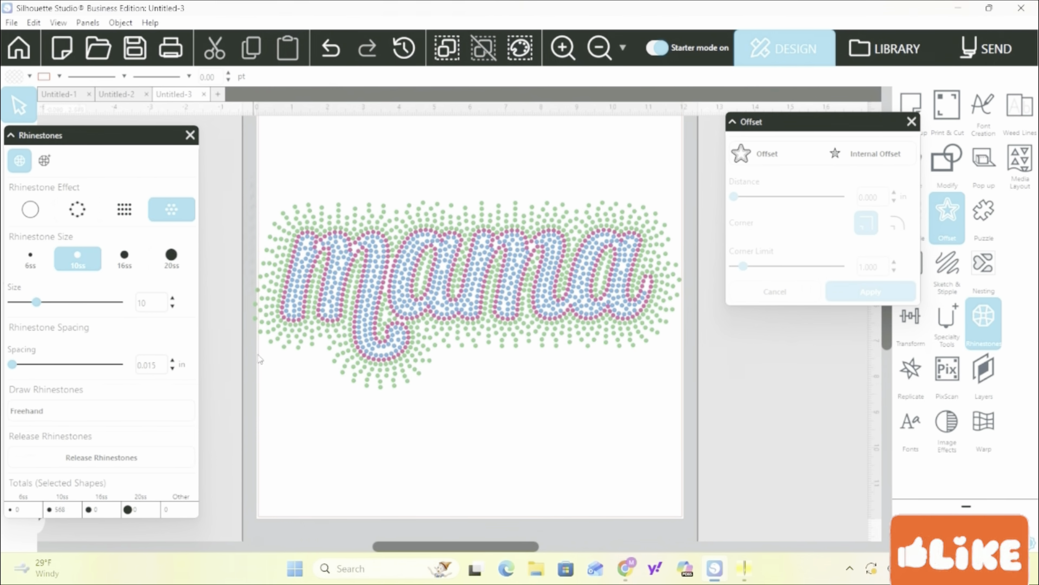
- Group the complete rhinestone design and reposition it slightly higher on the page at about 11.3 in wide
{"action": "left_click", "coordinate": [472, 379]}
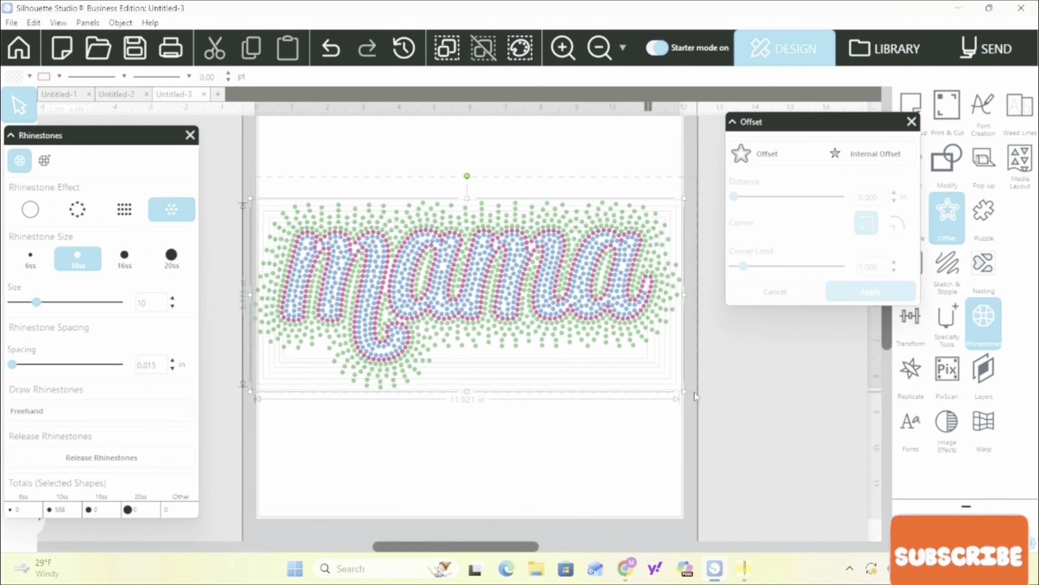
{"action": "left_click", "coordinate": [614, 379]}
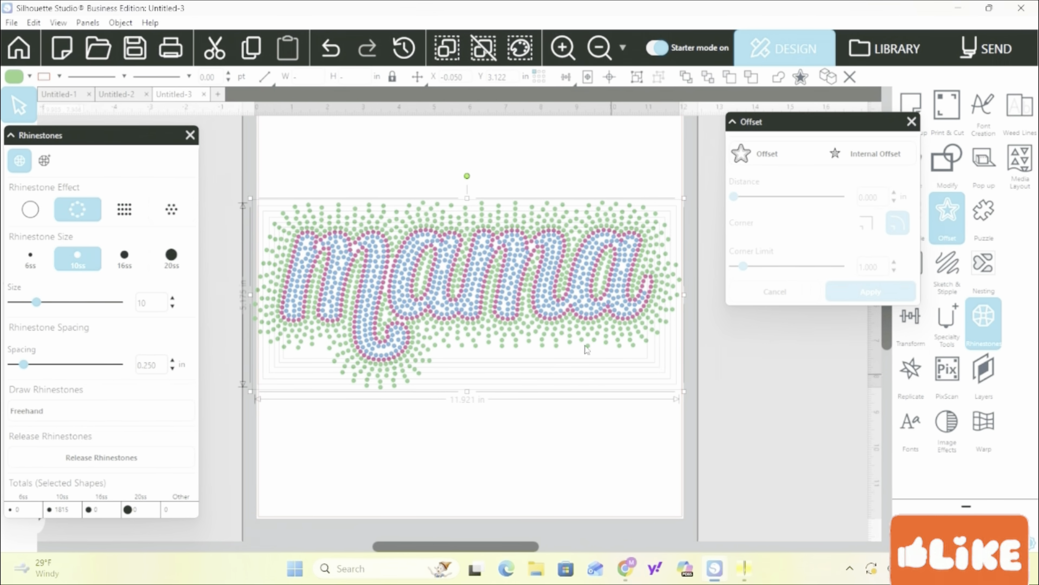
{"action": "right_click", "coordinate": [439, 284]}
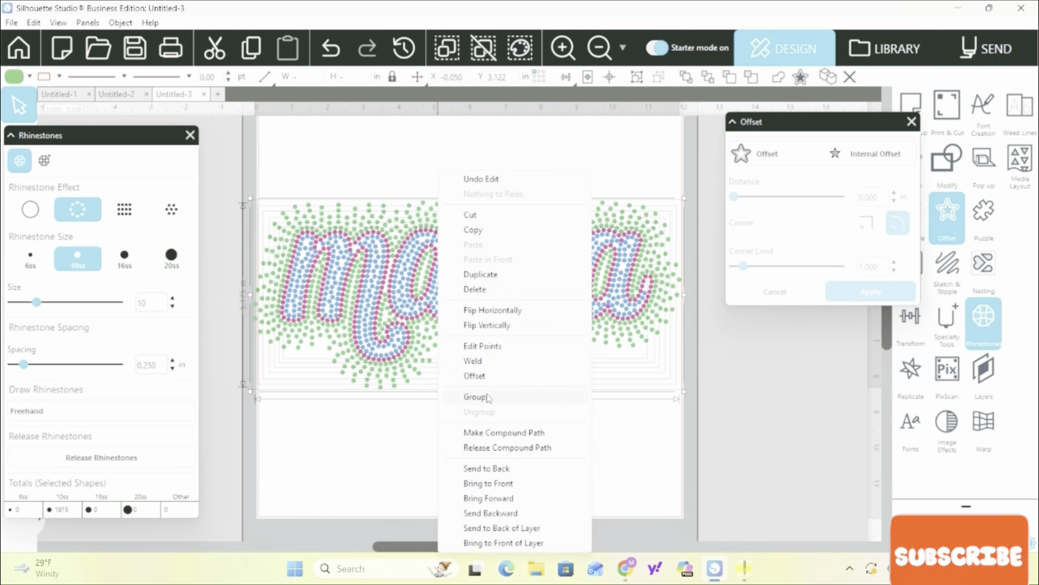
{"action": "left_click", "coordinate": [476, 397]}
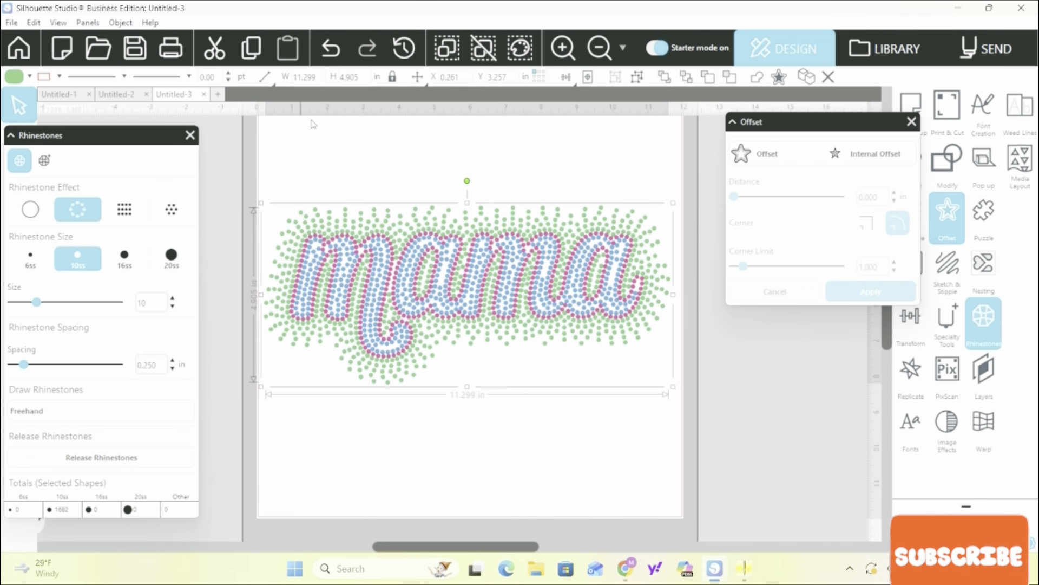
{"action": "left_click_drag", "start_coordinate": [396, 275], "coordinate": [422, 266]}
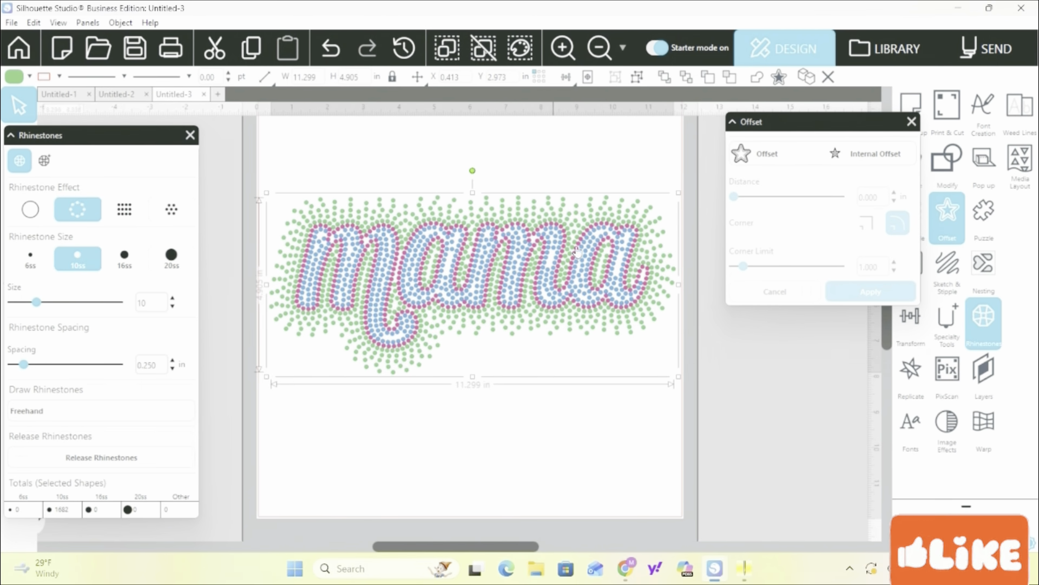
- Ungroup the complete design and set the outermost green row's rhinestone spacing to 0.300 in
{"action": "right_click", "coordinate": [463, 284]}
{"action": "left_click", "coordinate": [514, 401]}
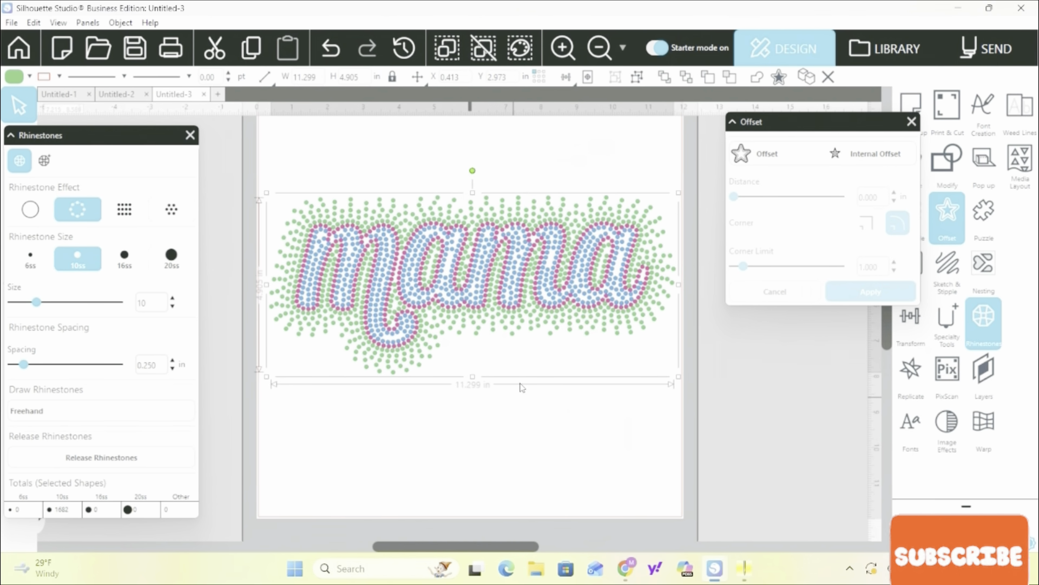
{"action": "left_click", "coordinate": [524, 461]}
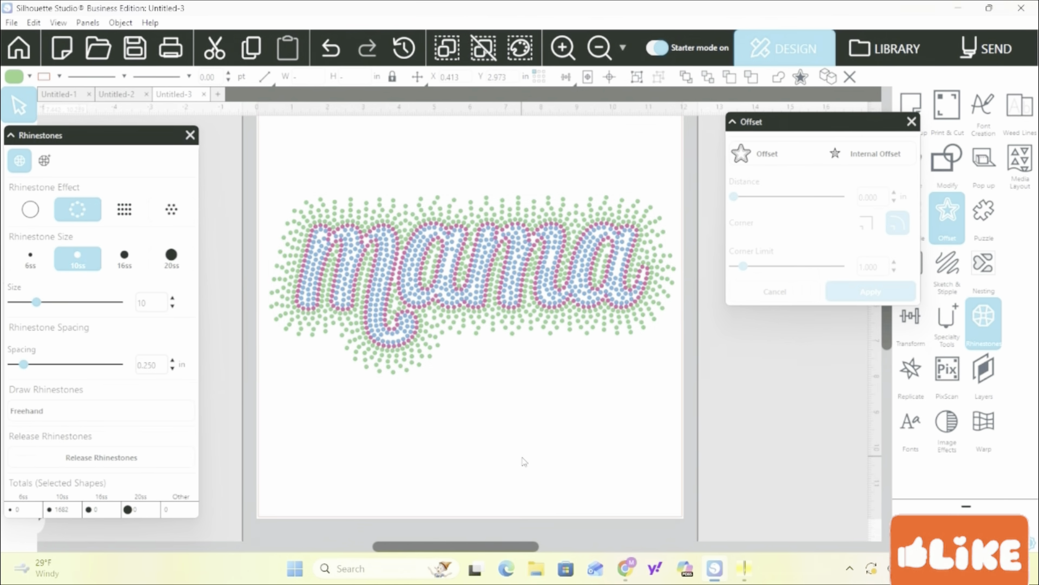
{"action": "left_click", "coordinate": [651, 216]}
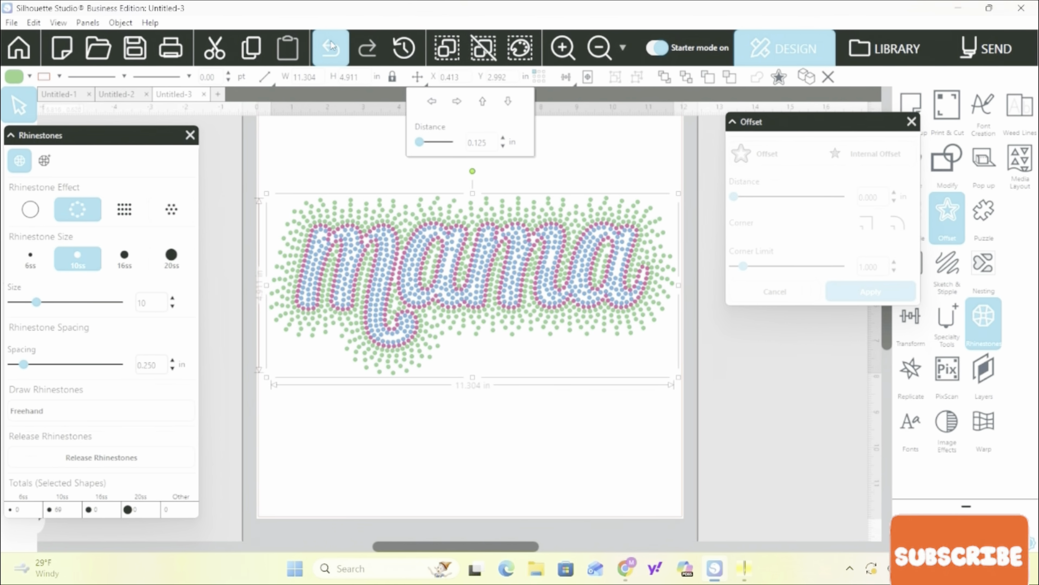
{"action": "left_click", "coordinate": [501, 174]}
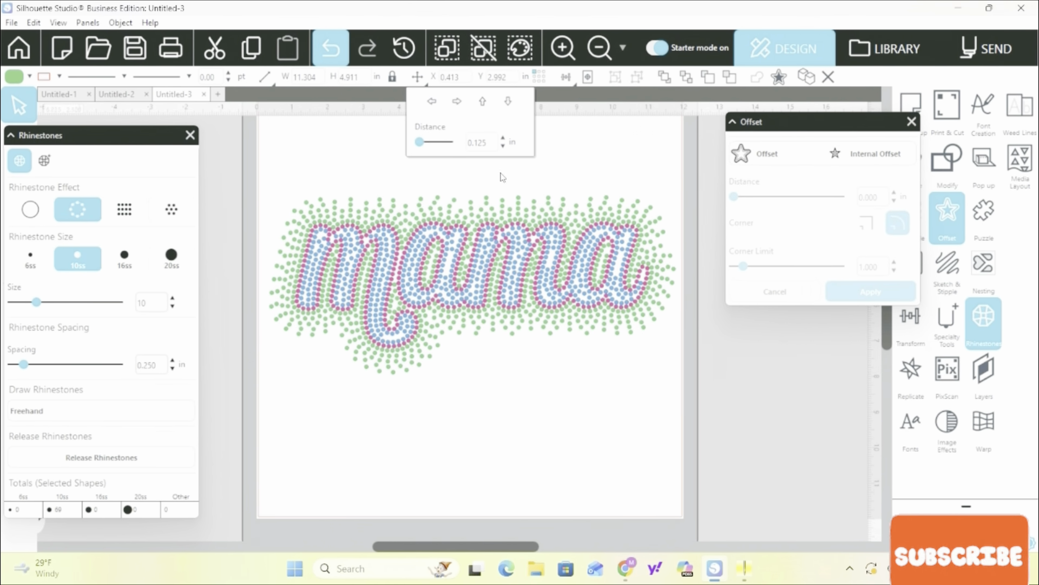
{"action": "left_click", "coordinate": [652, 210]}
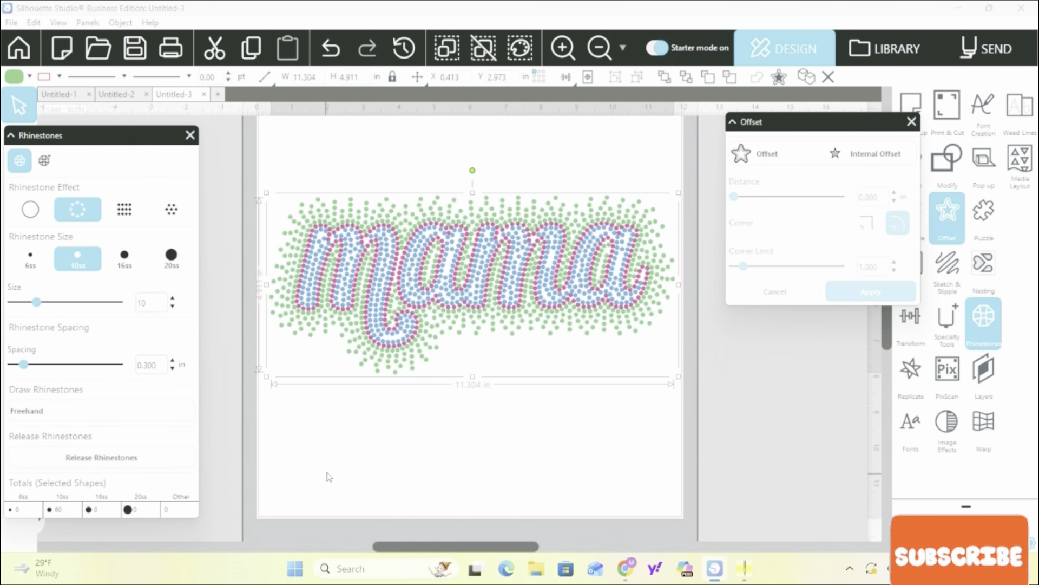
{"action": "left_click", "coordinate": [337, 455]}
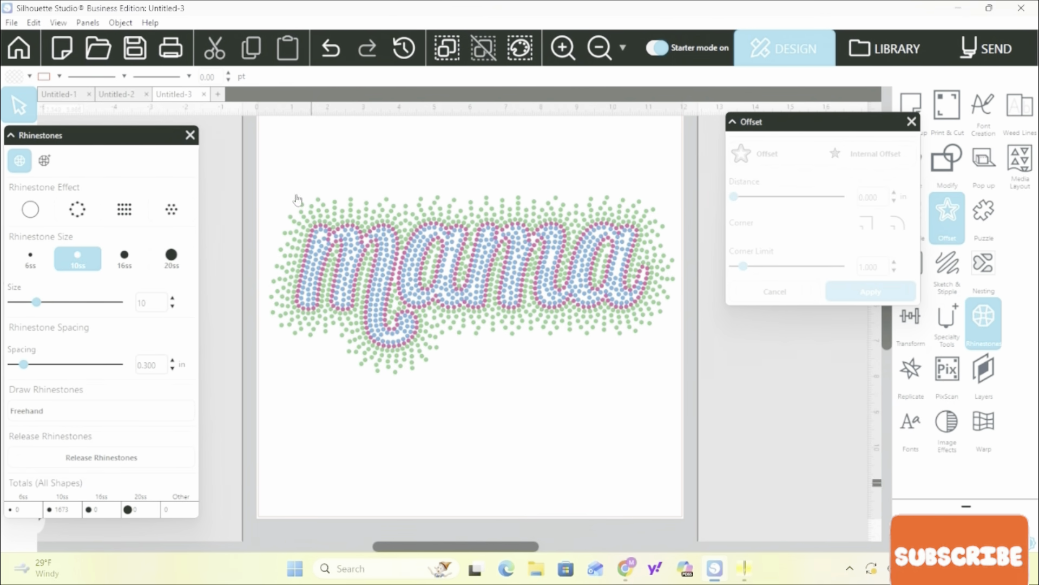
- Copy the complete rhinestone design off the page, group the copy and park it below the page
{"action": "left_click", "coordinate": [288, 324]}
{"action": "left_click_drag", "start_coordinate": [287, 319], "coordinate": [681, 376]}
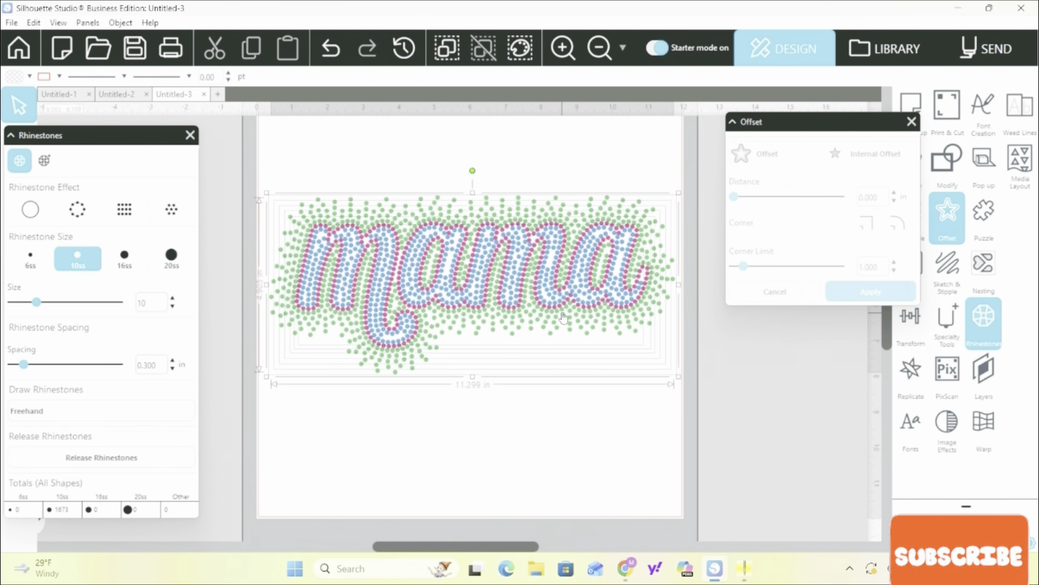
{"action": "left_click", "coordinate": [600, 48]}
{"action": "left_click", "coordinate": [599, 49]}
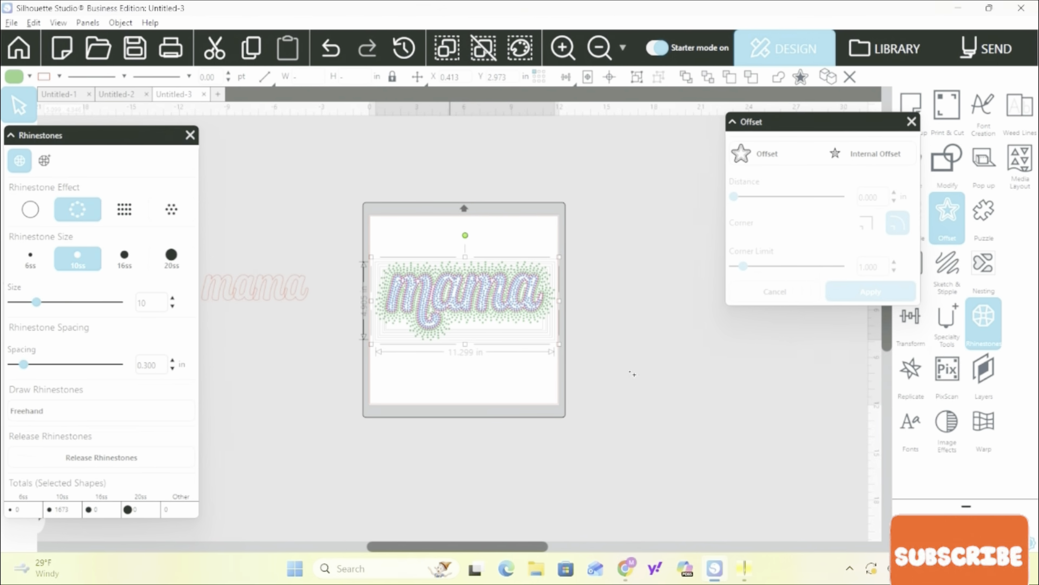
{"action": "left_click_drag", "start_coordinate": [448, 304], "coordinate": [688, 386]}
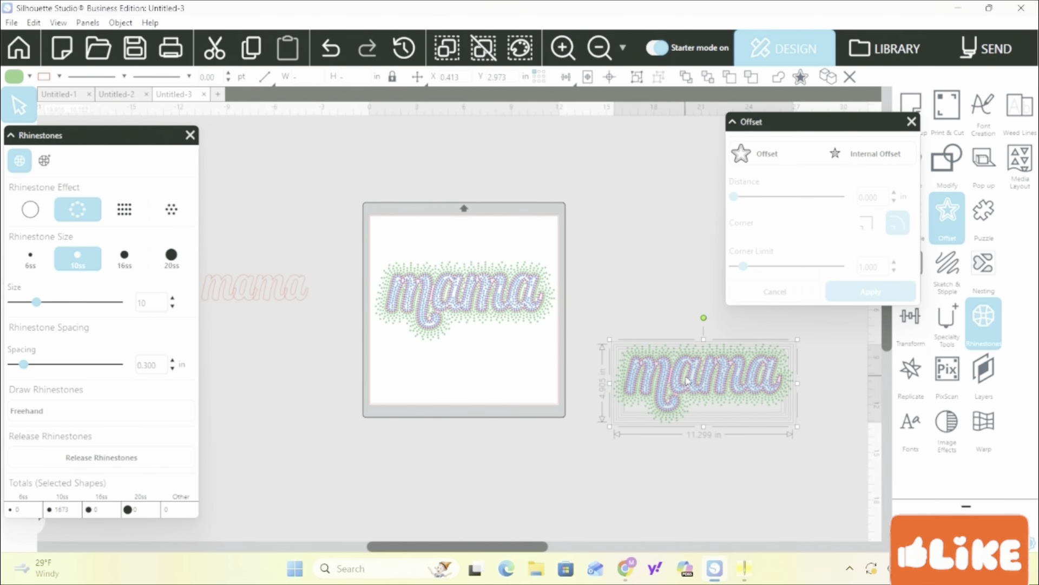
{"action": "right_click", "coordinate": [670, 362]}
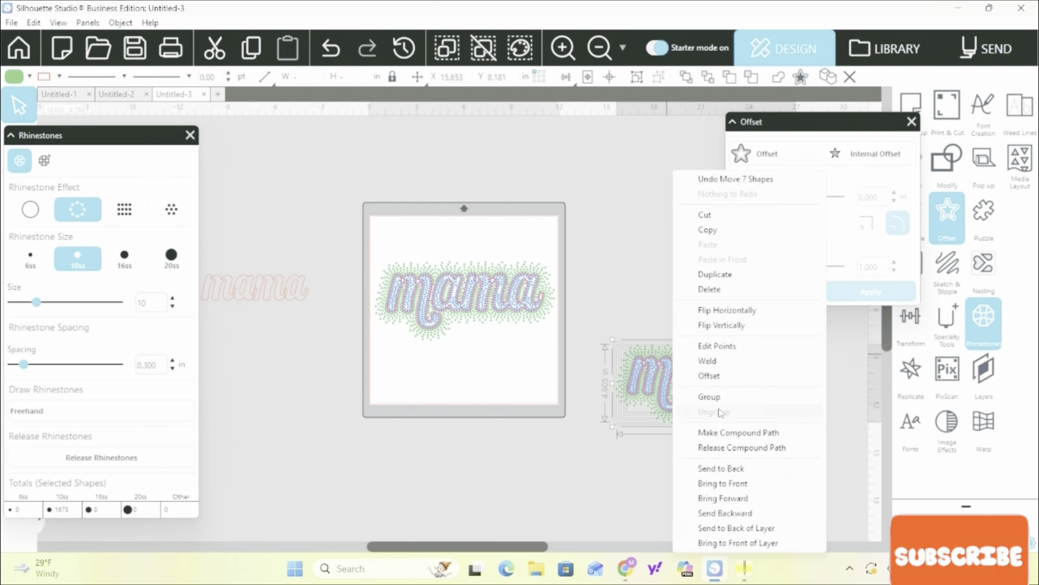
{"action": "left_click", "coordinate": [719, 399]}
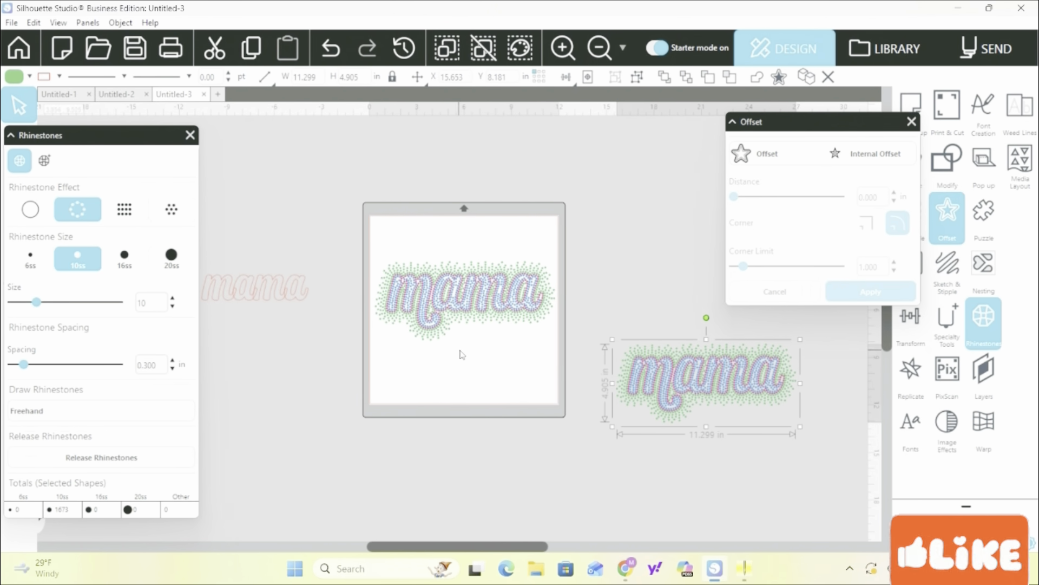
{"action": "left_click_drag", "start_coordinate": [723, 373], "coordinate": [338, 504]}
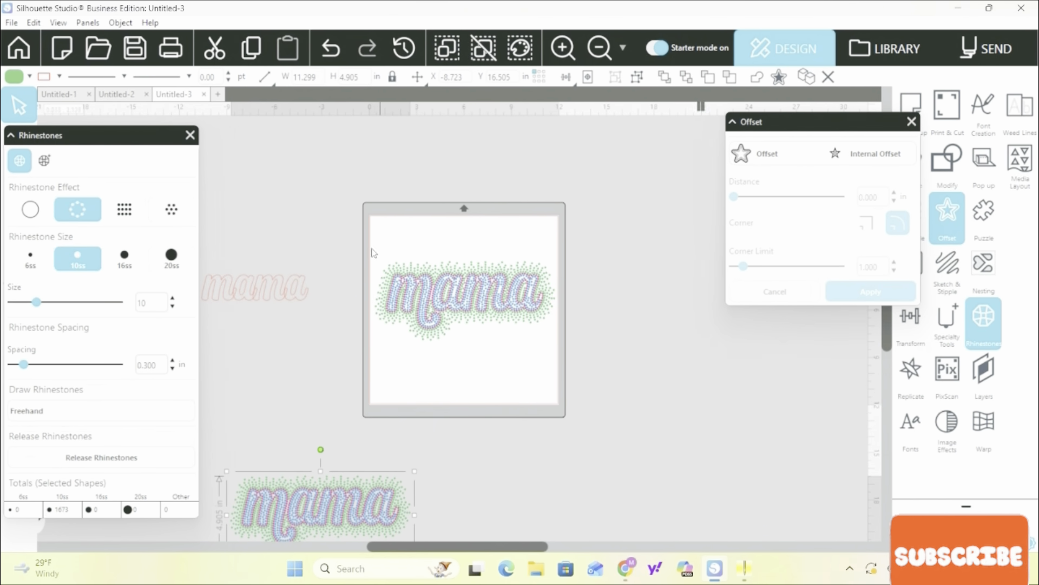
- Release the rhinestones of the original design on the page into individual stones
{"action": "left_click", "coordinate": [438, 294]}
{"action": "left_click_drag", "start_coordinate": [575, 334], "coordinate": [557, 349]}
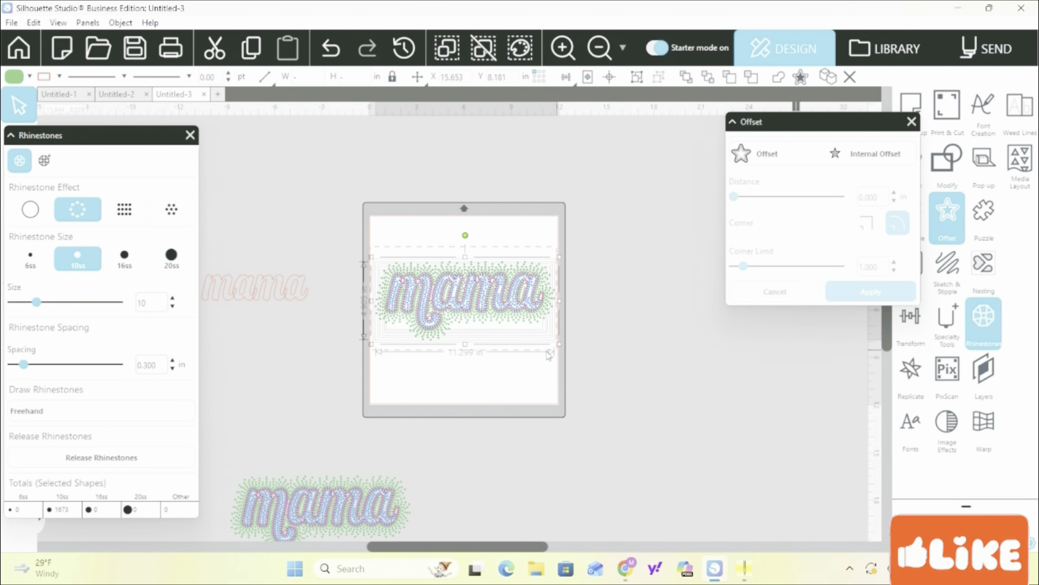
{"action": "left_click", "coordinate": [86, 462]}
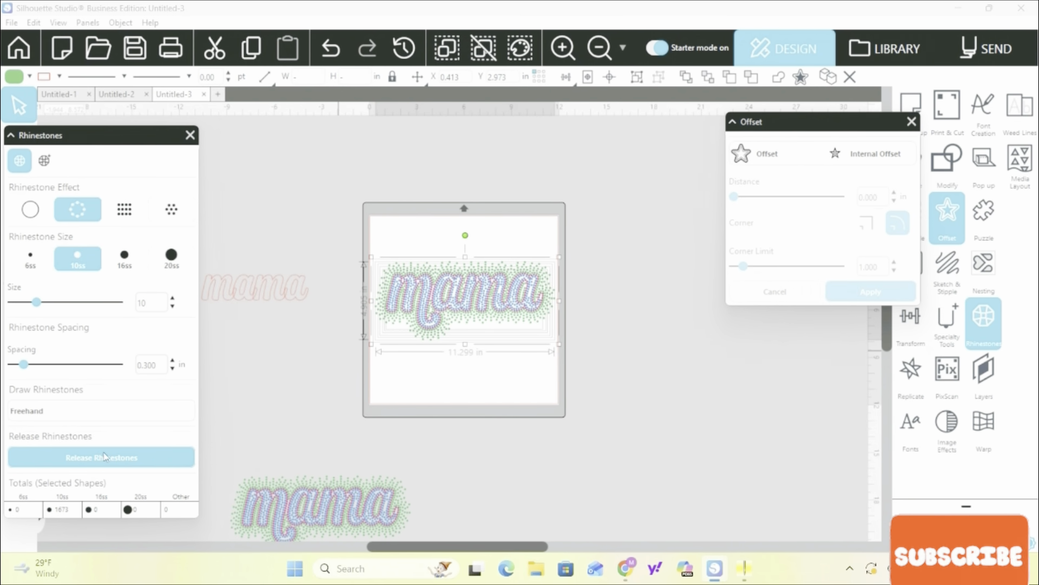
{"action": "left_click", "coordinate": [252, 434]}
- Close the Offset panel covering the end of the released "mama" design
{"action": "scroll", "coordinate": [452, 305], "scroll_direction": "up", "scroll_amount": 8}
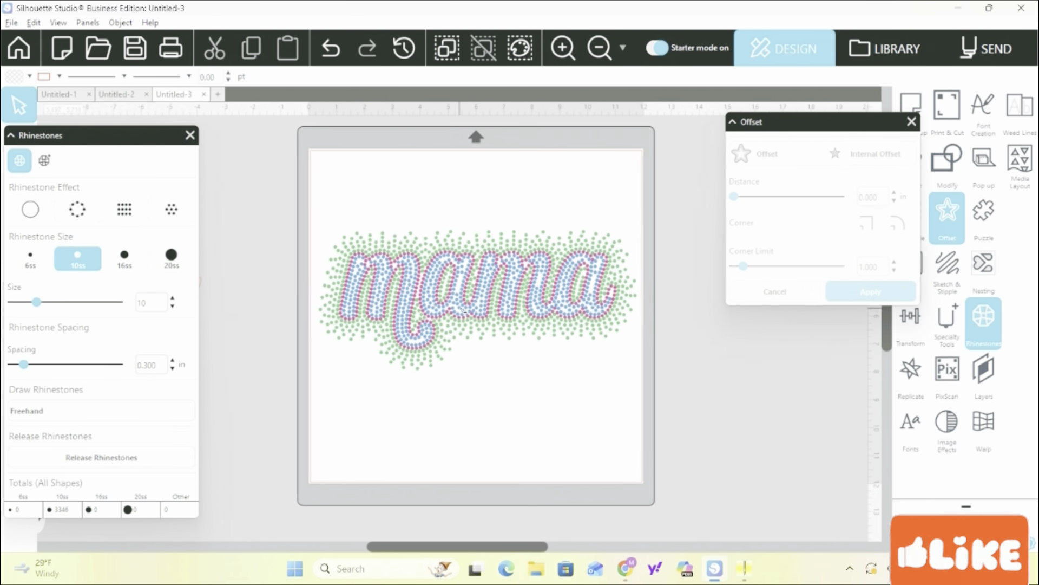
{"action": "scroll", "coordinate": [463, 312], "scroll_direction": "up", "scroll_amount": 4}
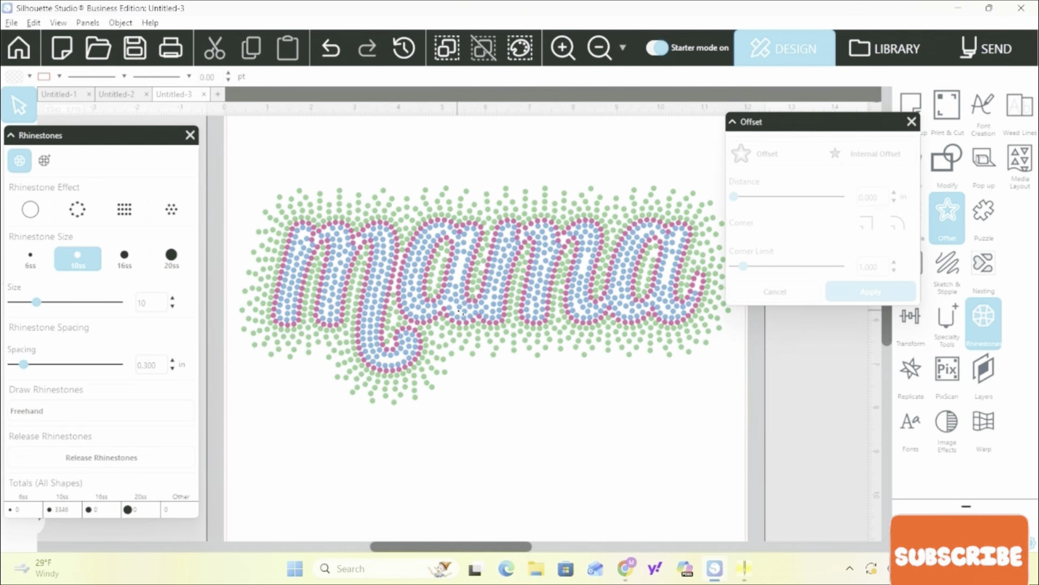
{"action": "scroll", "coordinate": [458, 311], "scroll_direction": "up", "scroll_amount": 1}
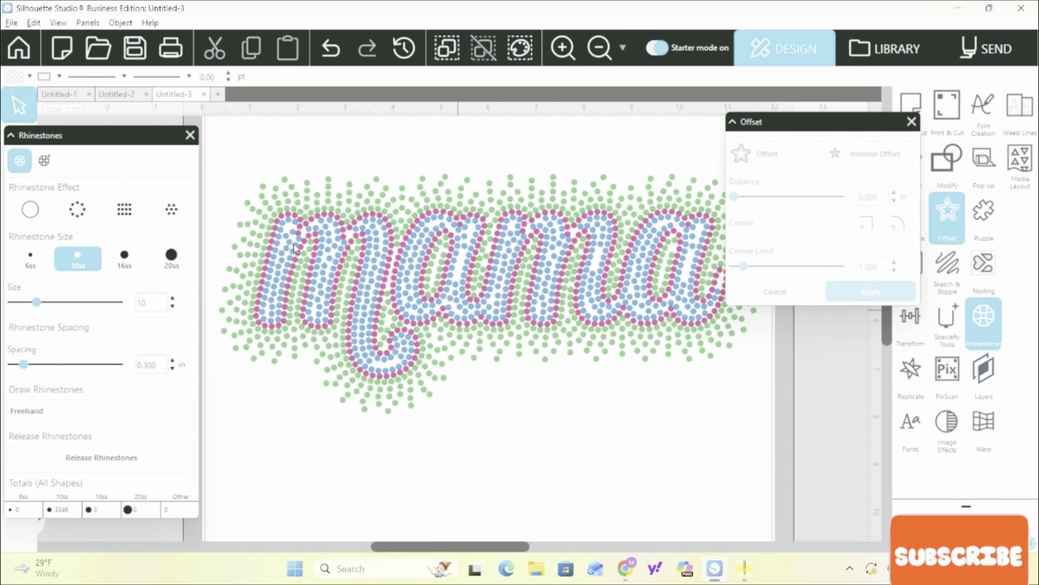
{"action": "left_click_drag", "start_coordinate": [826, 130], "coordinate": [908, 171]}
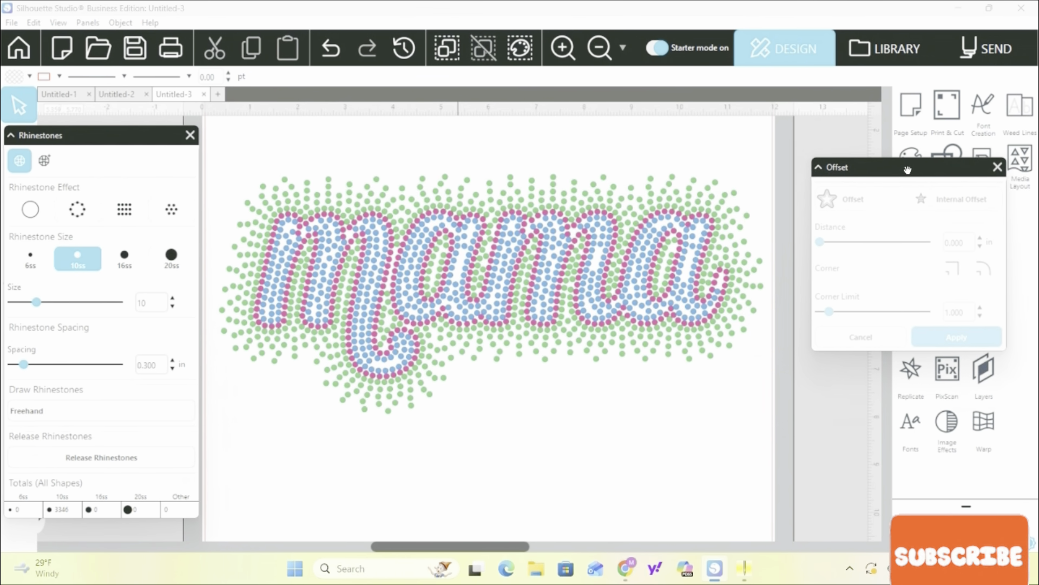
{"action": "left_click", "coordinate": [997, 167]}
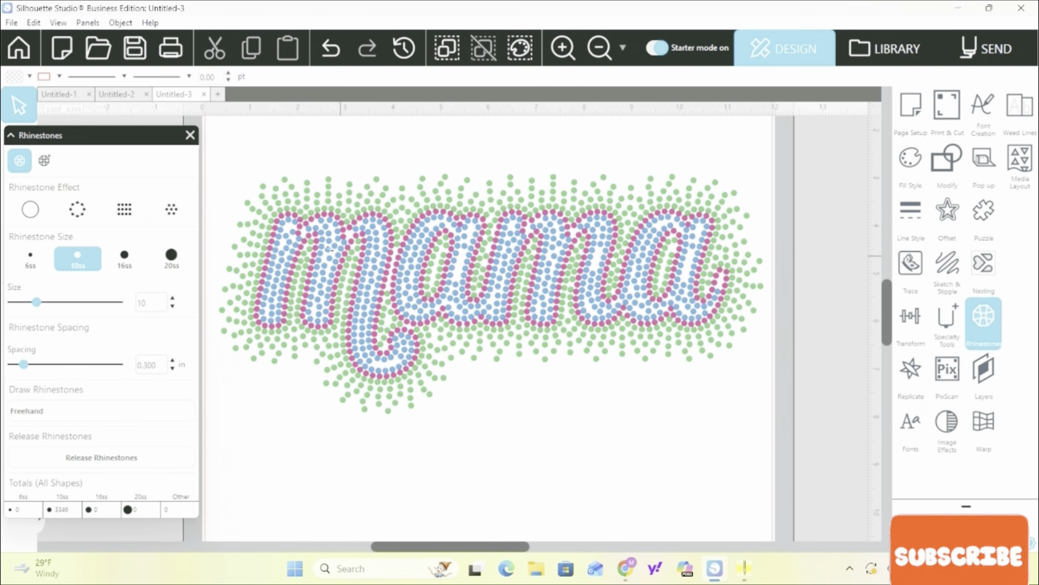
- Fill the gap at the top of the first m's first stroke with two extra blue rhinestones, shifting a neighbouring stone down
{"action": "scroll", "coordinate": [285, 240], "scroll_direction": "up", "scroll_amount": 5}
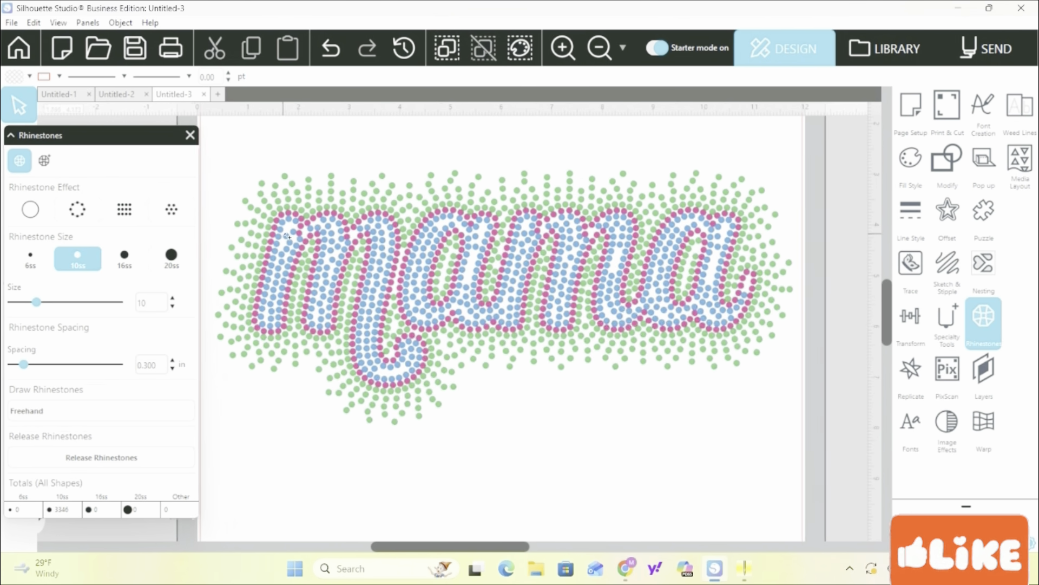
{"action": "scroll", "coordinate": [292, 236], "scroll_direction": "up", "scroll_amount": 5}
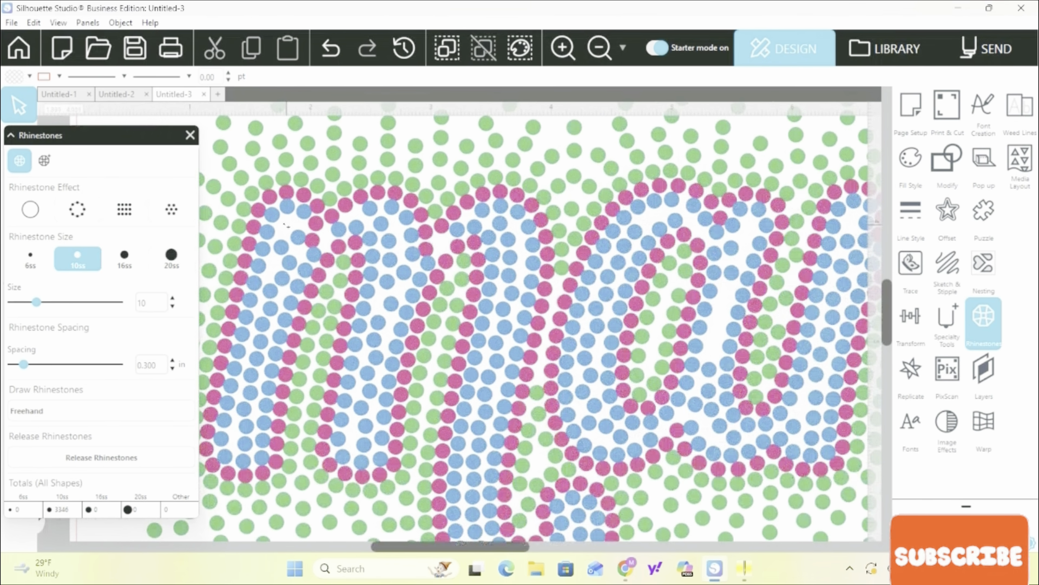
{"action": "scroll", "coordinate": [287, 232], "scroll_direction": "up", "scroll_amount": 5}
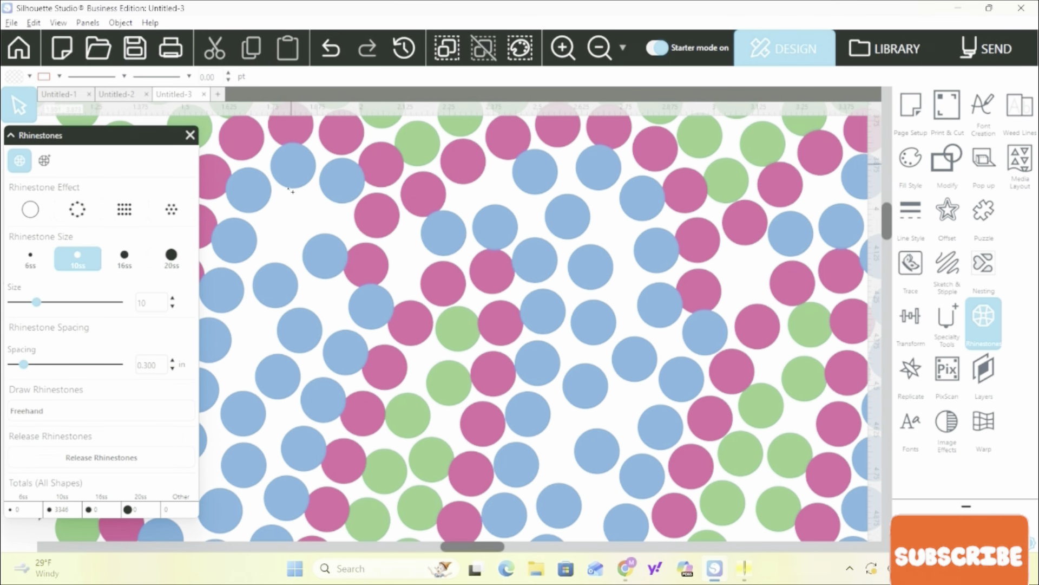
{"action": "left_click", "coordinate": [287, 219]}
{"action": "left_click_drag", "start_coordinate": [327, 251], "coordinate": [272, 290]}
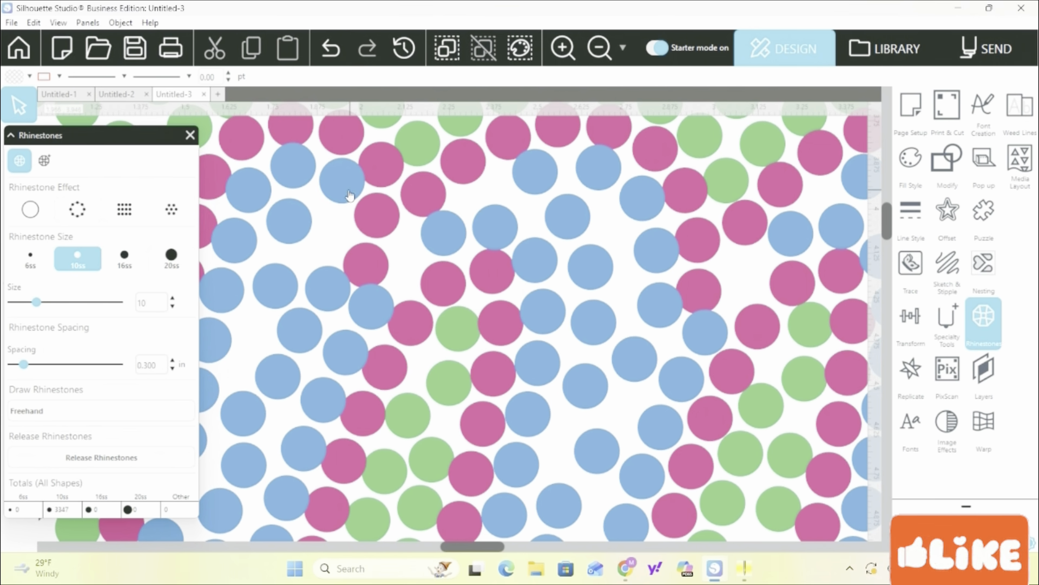
{"action": "left_click", "coordinate": [340, 235]}
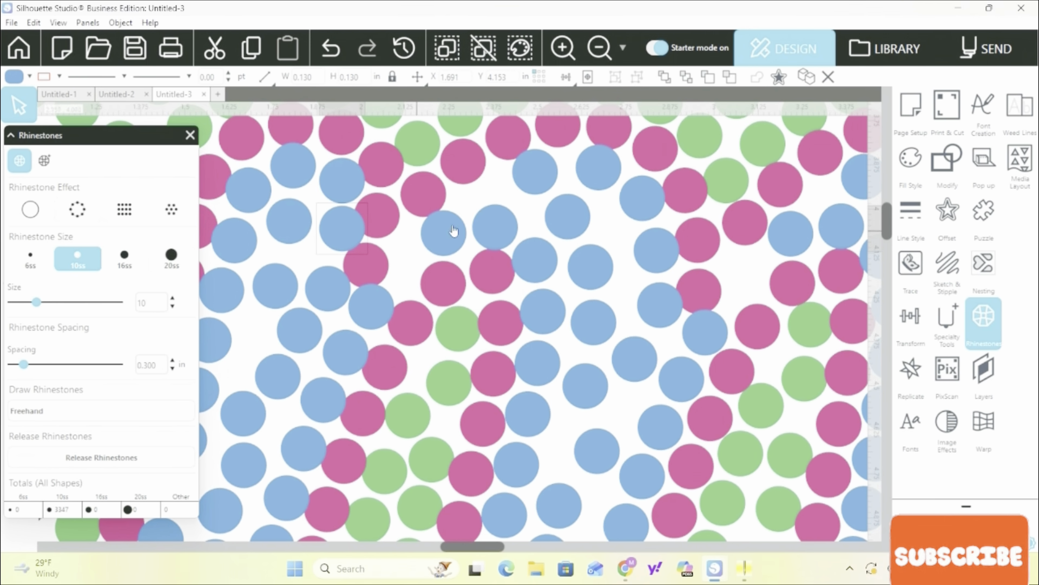
- Respace the blue rhinestones in the first m's second stroke and add an extra blue stone in the gap
{"action": "scroll", "coordinate": [577, 293], "scroll_direction": "down", "scroll_amount": 3}
{"action": "scroll", "coordinate": [577, 292], "scroll_direction": "down", "scroll_amount": 3}
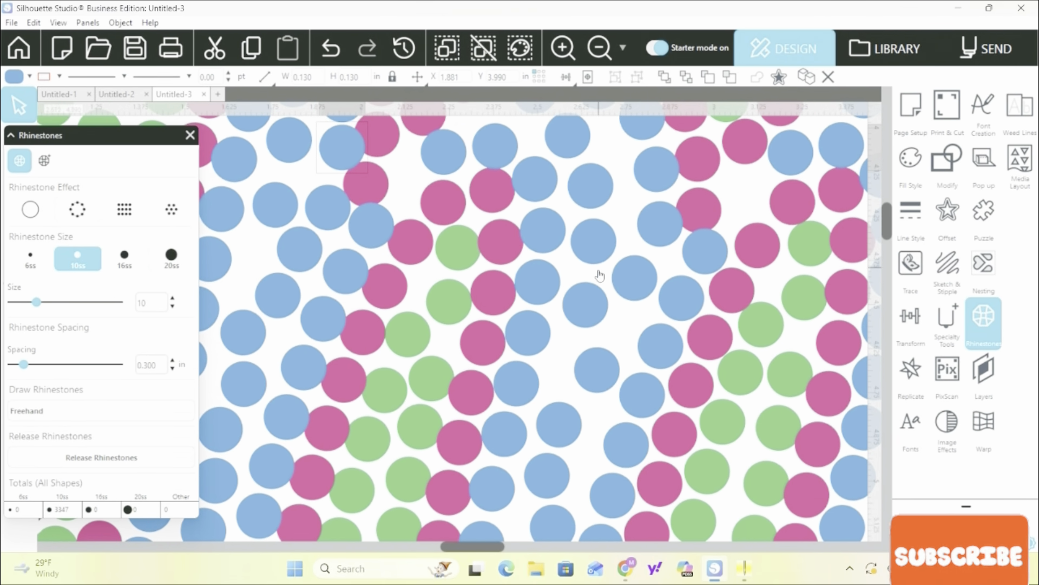
{"action": "scroll", "coordinate": [612, 202], "scroll_direction": "up", "scroll_amount": 3}
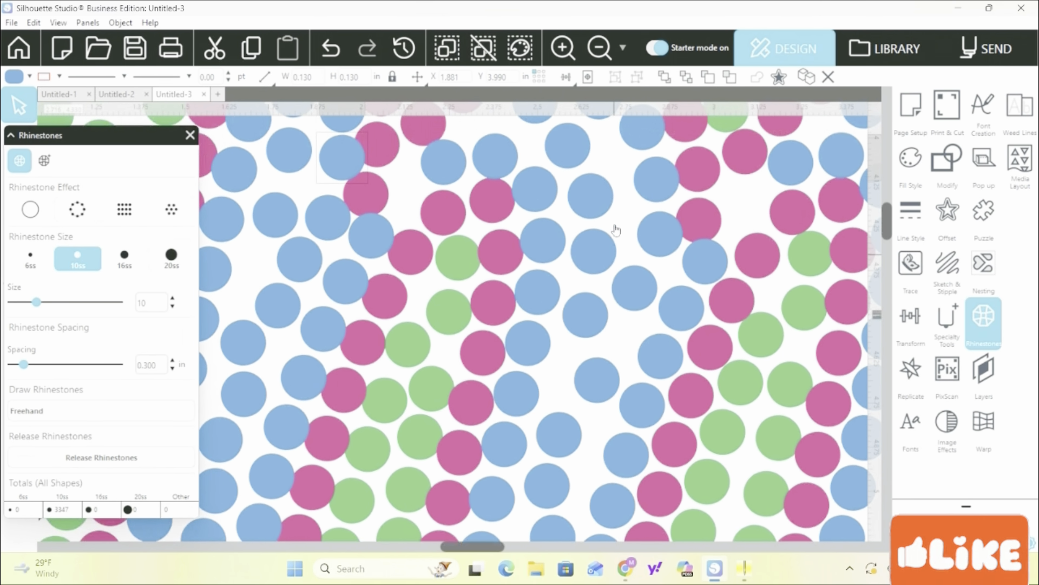
{"action": "left_click_drag", "start_coordinate": [600, 200], "coordinate": [605, 185]}
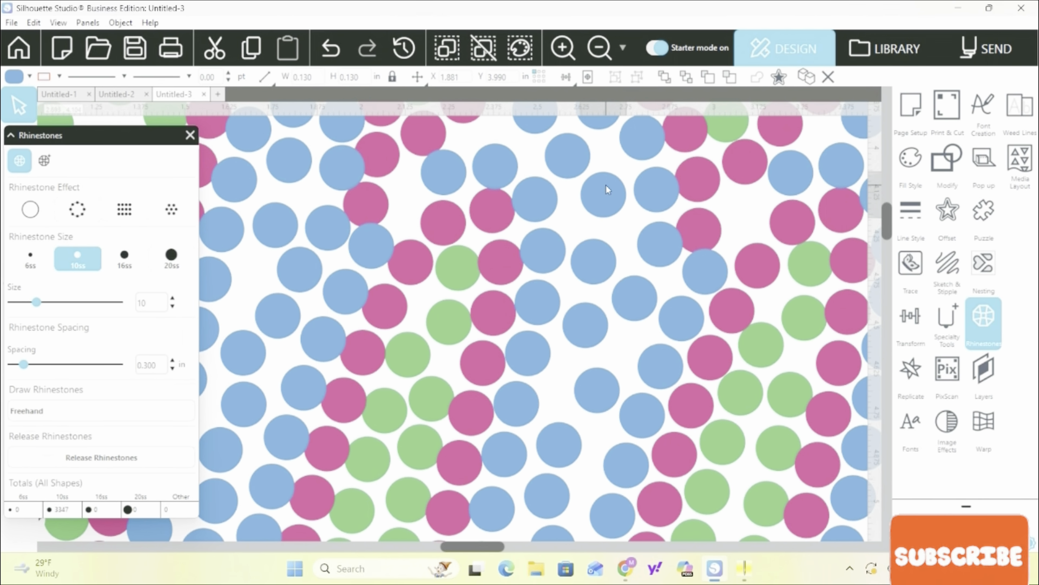
{"action": "left_click_drag", "start_coordinate": [589, 262], "coordinate": [591, 246]}
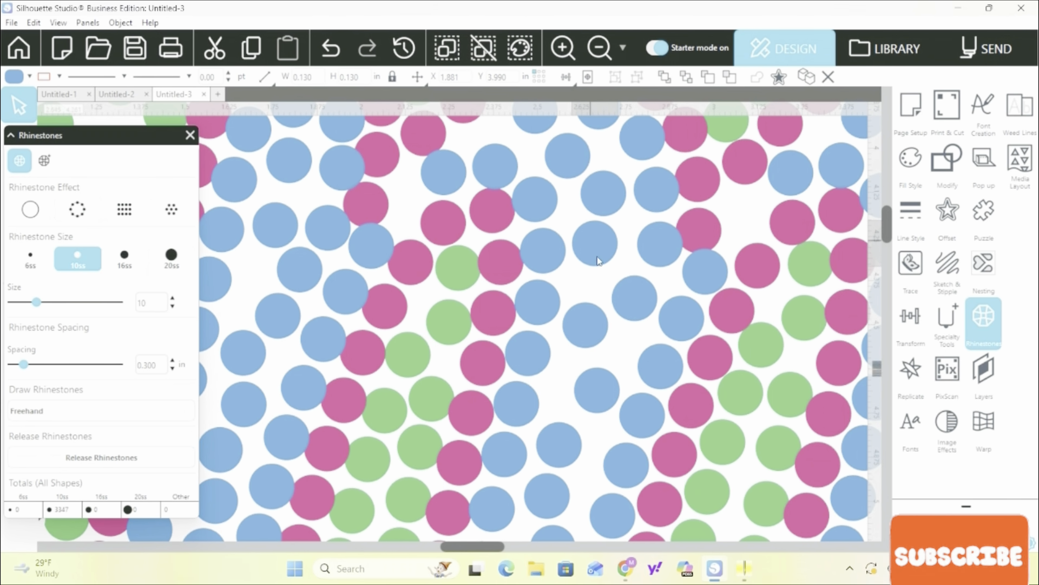
{"action": "left_click_drag", "start_coordinate": [634, 301], "coordinate": [636, 297]}
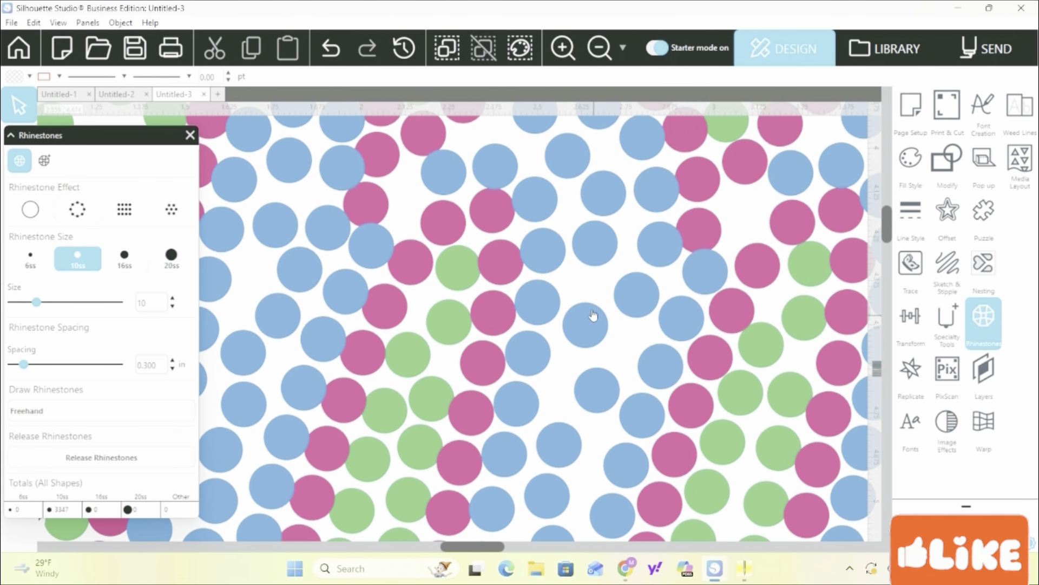
{"action": "left_click_drag", "start_coordinate": [590, 325], "coordinate": [591, 295]}
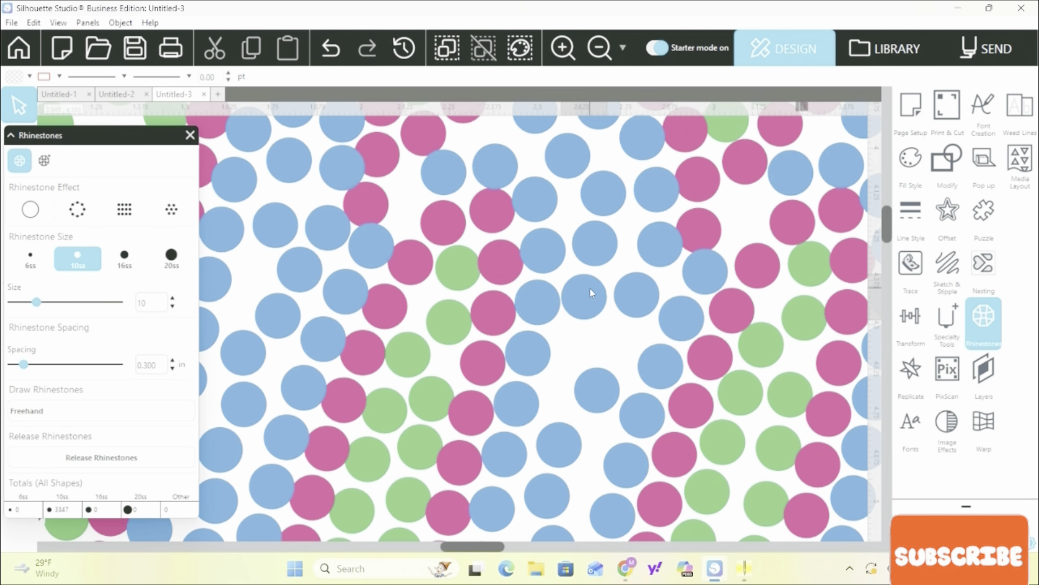
{"action": "left_click", "coordinate": [591, 364]}
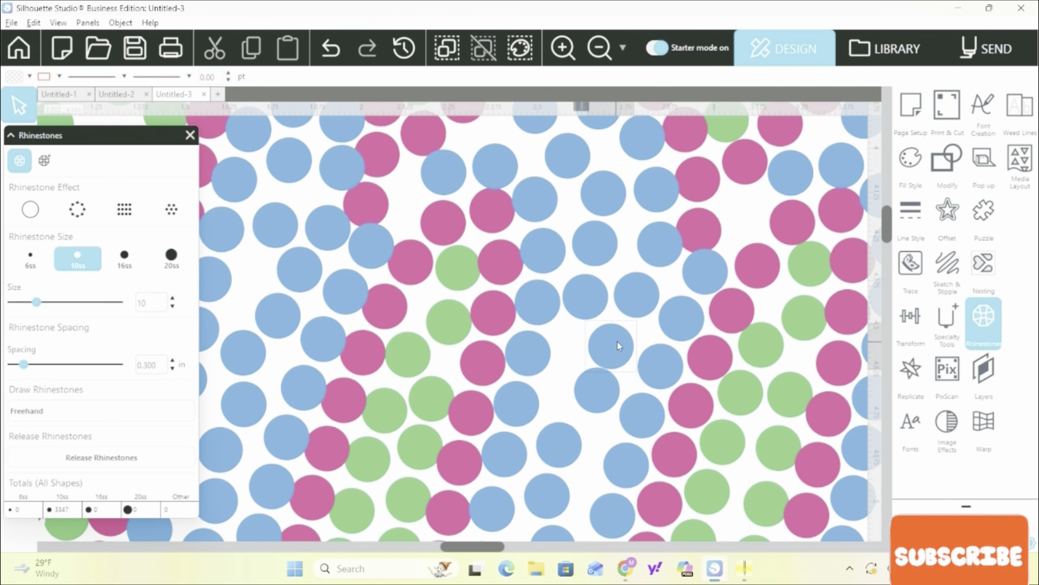
{"action": "left_click_drag", "start_coordinate": [590, 392], "coordinate": [559, 384]}
{"action": "left_click_drag", "start_coordinate": [647, 291], "coordinate": [646, 294]}
- Add an extra blue rhinestone to the gap in the curled tail of the first m
{"action": "scroll", "coordinate": [600, 369], "scroll_direction": "down", "scroll_amount": 7}
{"action": "left_click", "coordinate": [600, 369]}
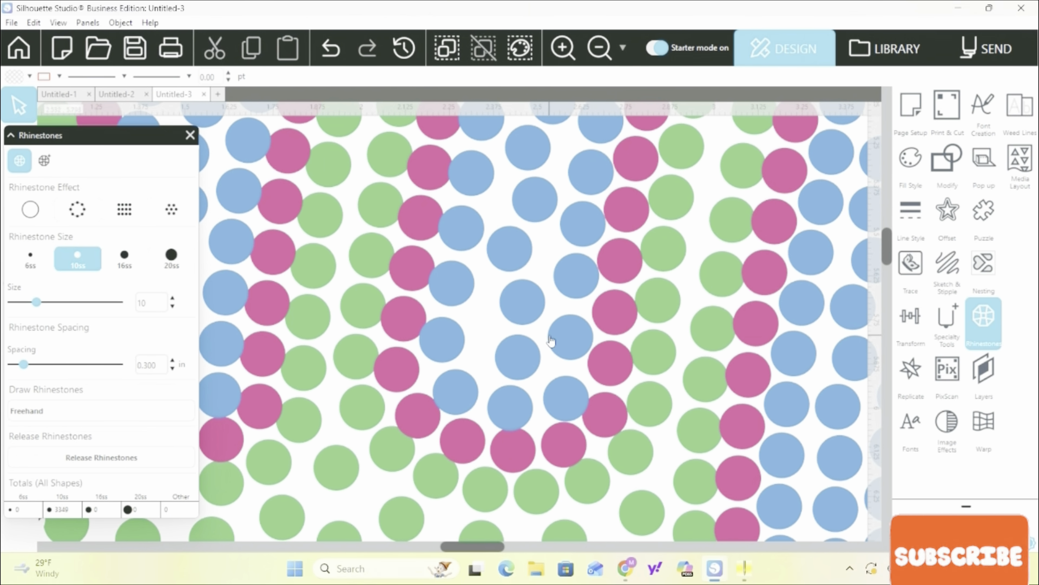
{"action": "scroll", "coordinate": [516, 318], "scroll_direction": "down", "scroll_amount": 1}
{"action": "left_click", "coordinate": [597, 53]}
{"action": "left_click", "coordinate": [597, 53]}
{"action": "scroll", "coordinate": [698, 477], "scroll_direction": "up", "scroll_amount": 2}
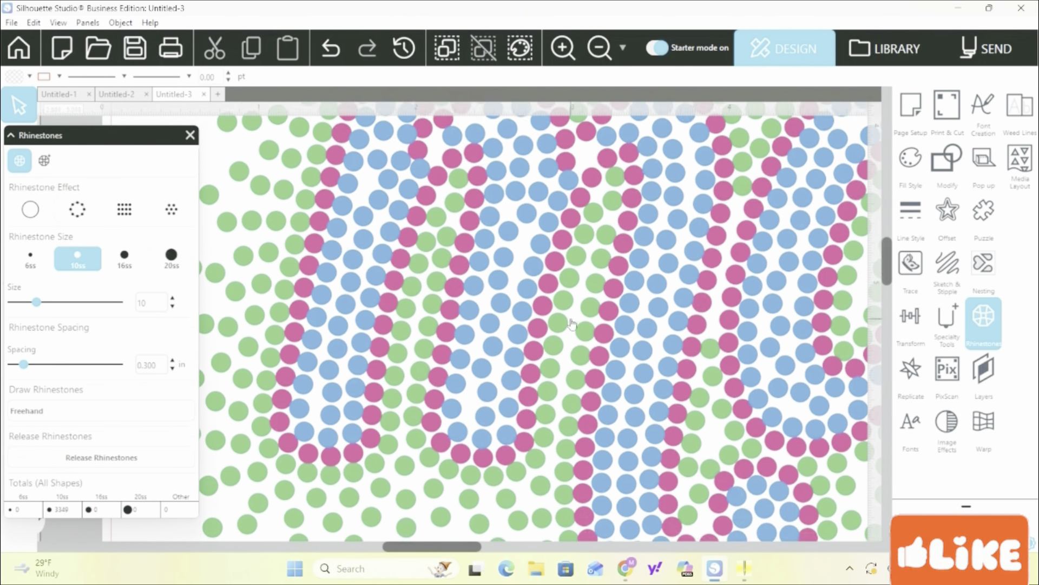
{"action": "scroll", "coordinate": [702, 499], "scroll_direction": "up", "scroll_amount": 2}
{"action": "left_click", "coordinate": [597, 53]}
{"action": "scroll", "coordinate": [598, 369], "scroll_direction": "up", "scroll_amount": 4}
{"action": "left_click", "coordinate": [597, 370]}
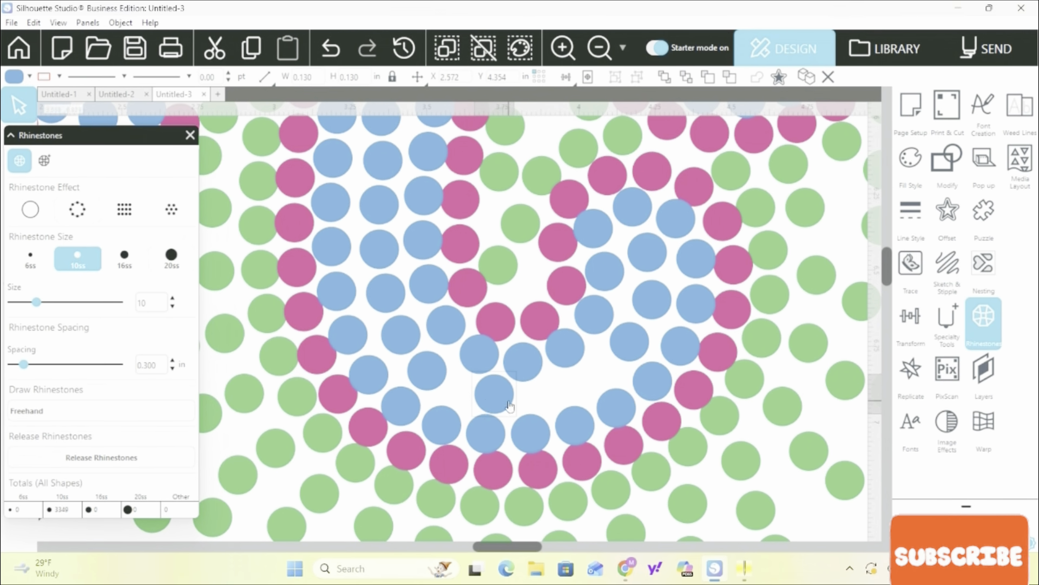
{"action": "left_click", "coordinate": [598, 48]}
{"action": "left_click", "coordinate": [597, 49]}
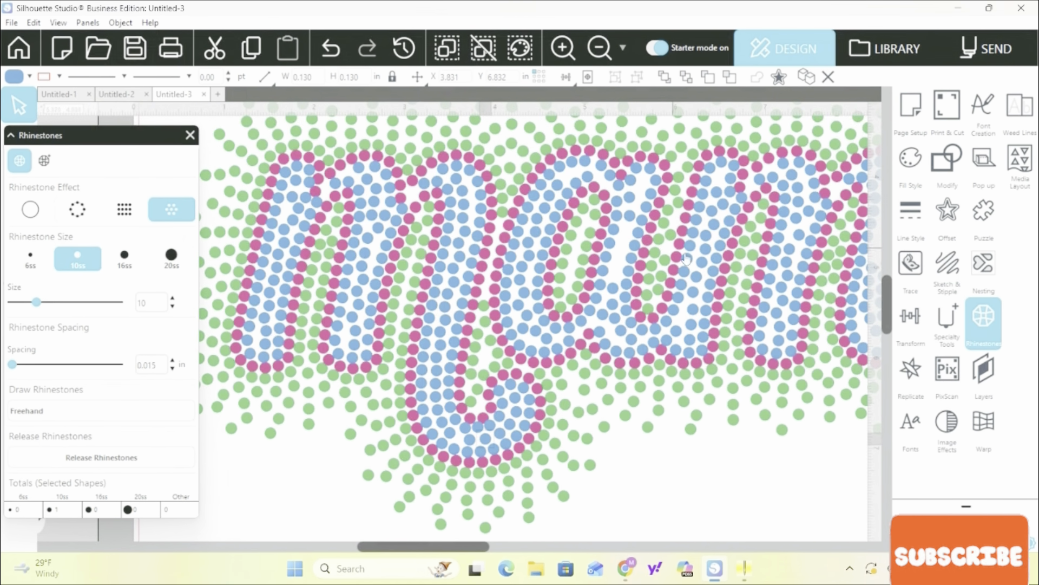
- Respace the blue rhinestones down the right stroke of the first a to even out the gaps
{"action": "scroll", "coordinate": [649, 210], "scroll_direction": "up", "scroll_amount": 3}
{"action": "scroll", "coordinate": [649, 211], "scroll_direction": "up", "scroll_amount": 2}
{"action": "left_click_drag", "start_coordinate": [558, 333], "coordinate": [588, 312]}
{"action": "left_click_drag", "start_coordinate": [559, 404], "coordinate": [560, 361]}
{"action": "scroll", "coordinate": [560, 362], "scroll_direction": "down", "scroll_amount": 1}
{"action": "left_click_drag", "start_coordinate": [555, 302], "coordinate": [552, 361]}
{"action": "scroll", "coordinate": [541, 403], "scroll_direction": "down", "scroll_amount": 1}
{"action": "left_click_drag", "start_coordinate": [556, 362], "coordinate": [506, 478]}
{"action": "scroll", "coordinate": [541, 403], "scroll_direction": "down", "scroll_amount": 1}
{"action": "scroll", "coordinate": [506, 477], "scroll_direction": "down", "scroll_amount": 3}
{"action": "left_click_drag", "start_coordinate": [483, 374], "coordinate": [492, 438]}
{"action": "scroll", "coordinate": [492, 438], "scroll_direction": "down", "scroll_amount": 1}
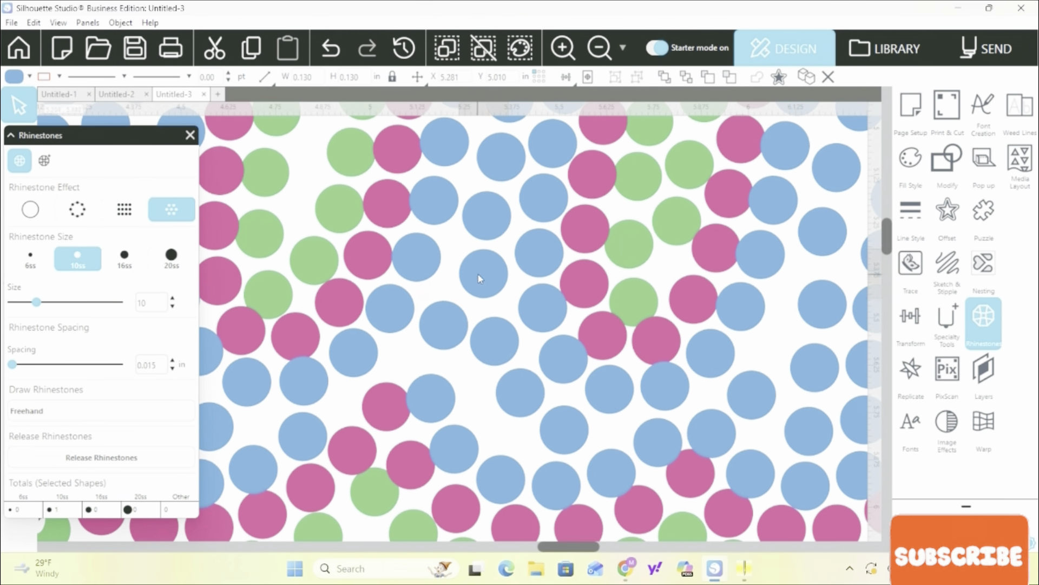
- Shift two blue rhinestones at the lower end of the first a's right stroke to close the remaining gap
{"action": "left_click_drag", "start_coordinate": [507, 383], "coordinate": [475, 390]}
{"action": "left_click_drag", "start_coordinate": [566, 421], "coordinate": [542, 405]}
{"action": "scroll", "coordinate": [542, 404], "scroll_direction": "up", "scroll_amount": 1}
{"action": "left_click", "coordinate": [654, 291]}
{"action": "left_click", "coordinate": [599, 49]}
{"action": "left_click", "coordinate": [599, 48]}
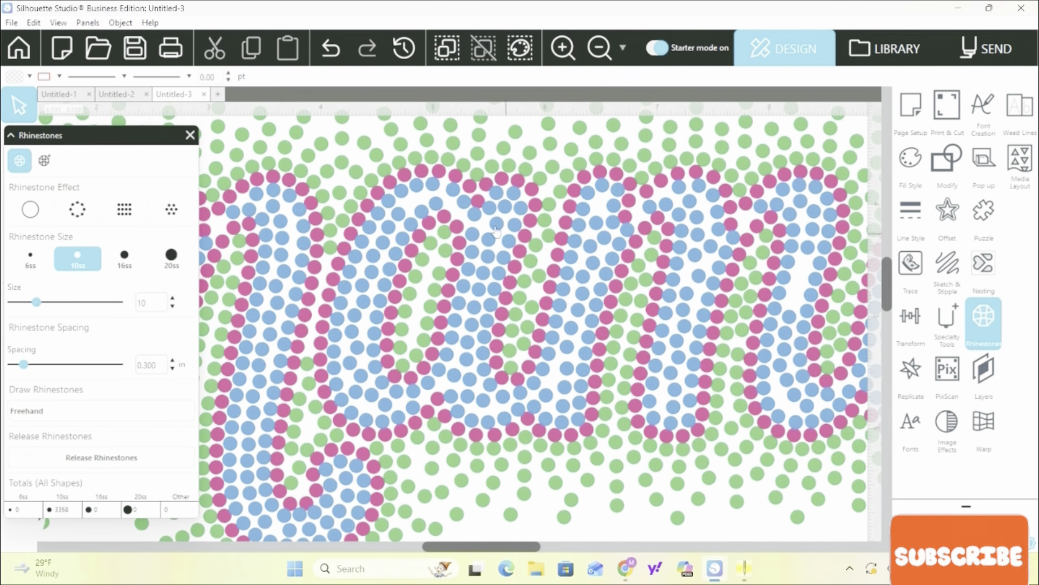
- Fill the gap at the top of the first a with an extra blue rhinestone
{"action": "scroll", "coordinate": [422, 205], "scroll_direction": "up", "scroll_amount": 2}
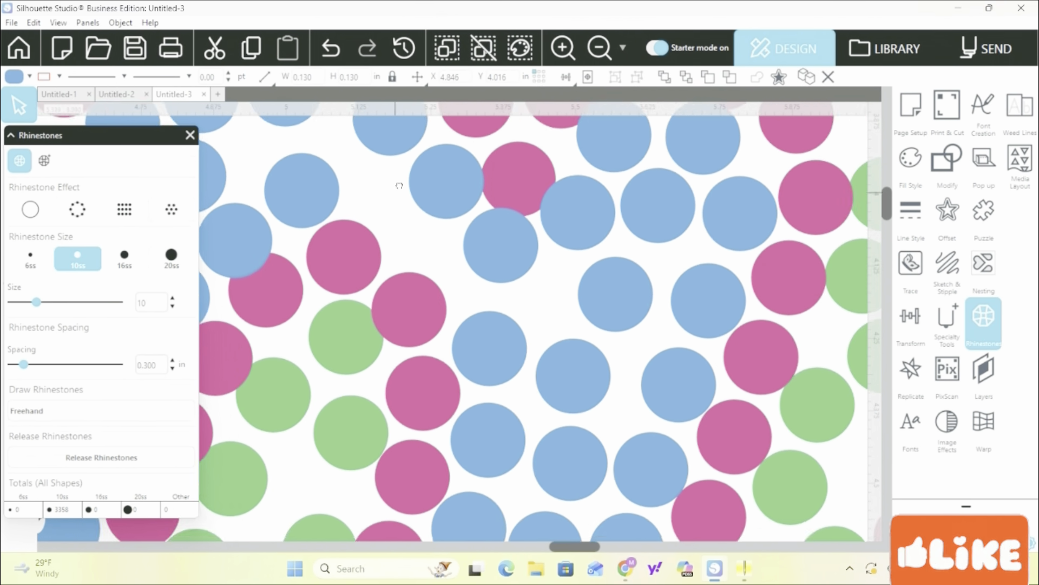
{"action": "left_click", "coordinate": [599, 48]}
{"action": "left_click", "coordinate": [602, 59]}
{"action": "scroll", "coordinate": [604, 282], "scroll_direction": "down", "scroll_amount": 2}
{"action": "left_click", "coordinate": [696, 301]}
{"action": "left_click", "coordinate": [734, 303]}
{"action": "scroll", "coordinate": [598, 295], "scroll_direction": "right", "scroll_amount": 4}
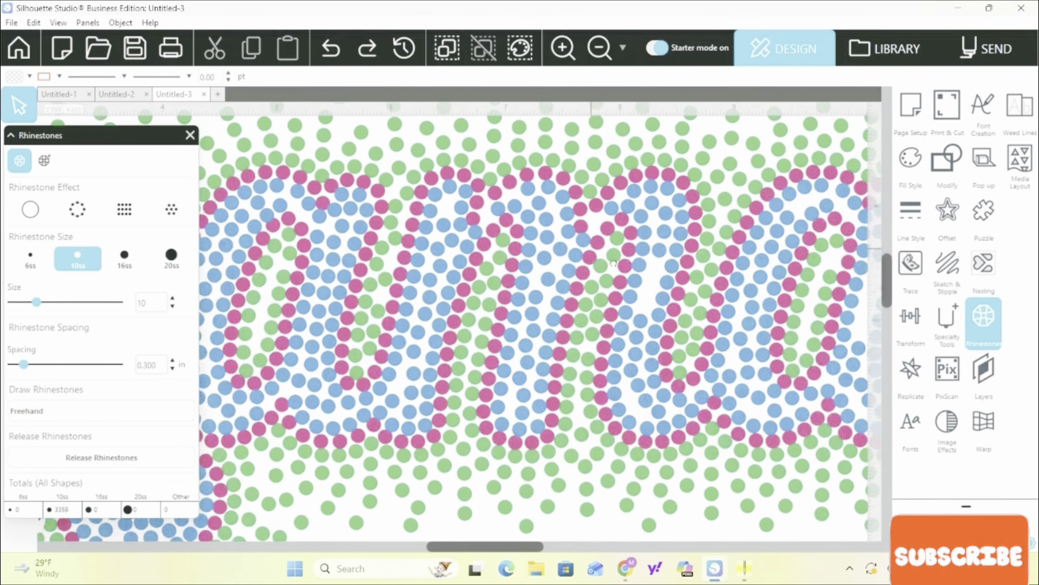
{"action": "left_click", "coordinate": [589, 272]}
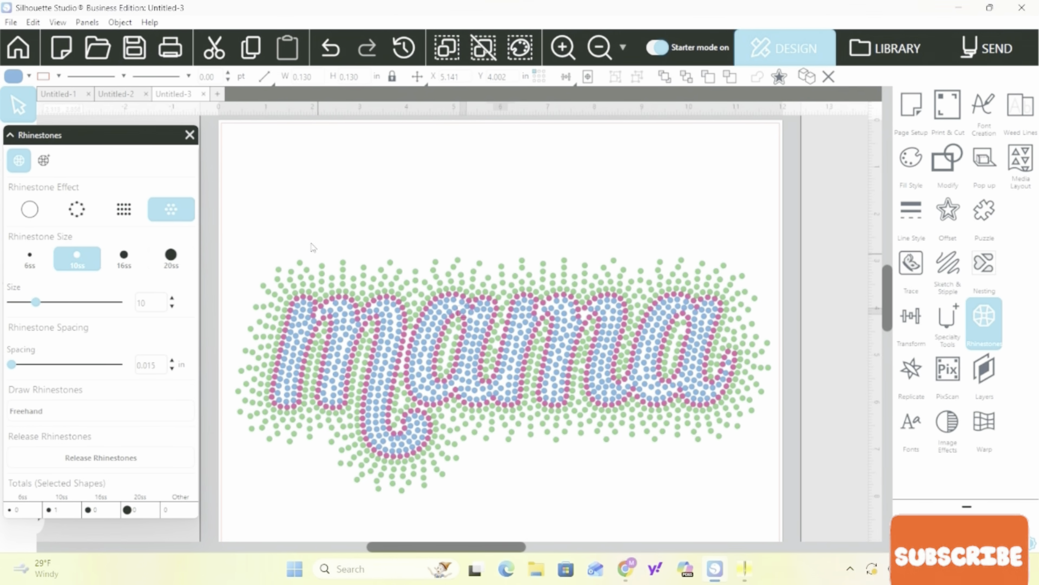
- Close the Rhinestones panel and open Select by Color beside the design, set to select by fill
{"action": "left_click", "coordinate": [189, 135]}
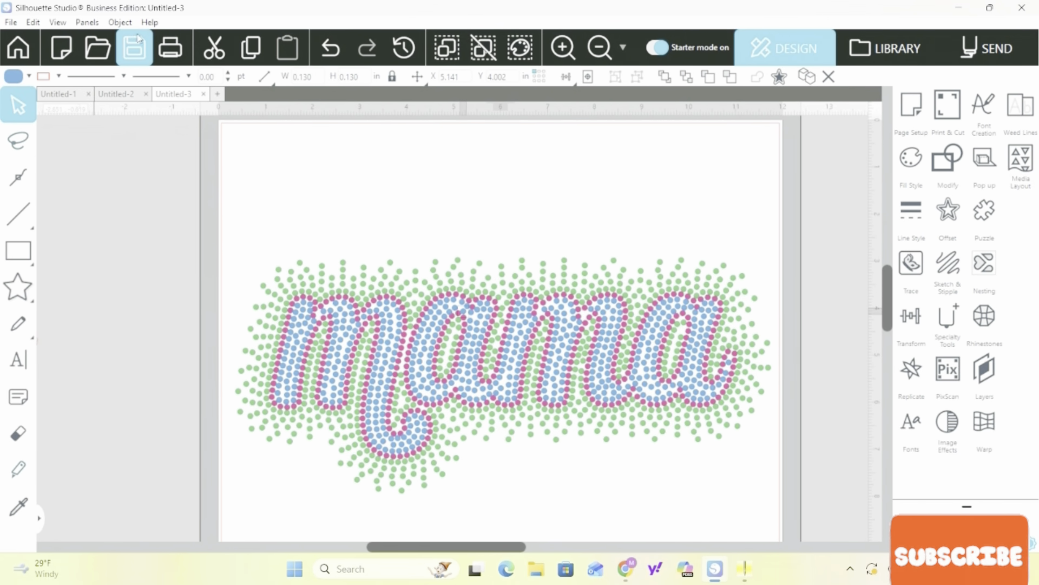
{"action": "left_click", "coordinate": [120, 23]}
{"action": "mouse_move", "coordinate": [92, 25]}
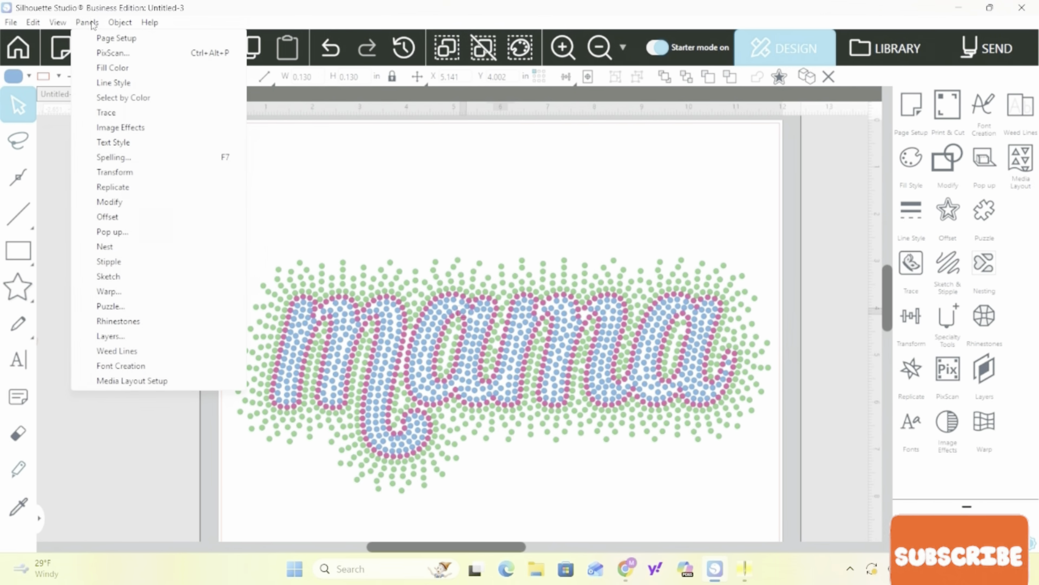
{"action": "left_click", "coordinate": [108, 100]}
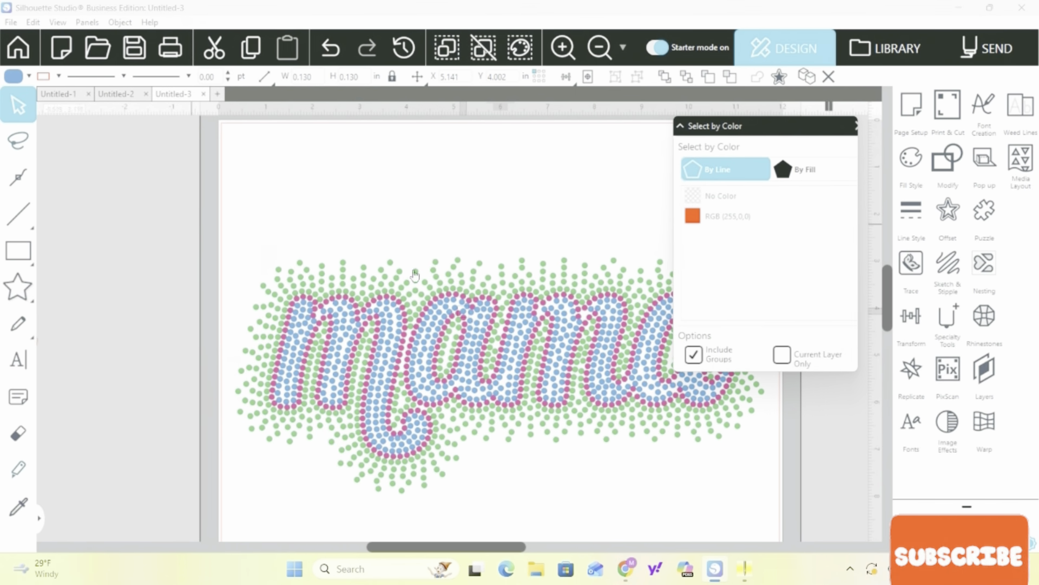
{"action": "left_click_drag", "start_coordinate": [775, 131], "coordinate": [153, 176]}
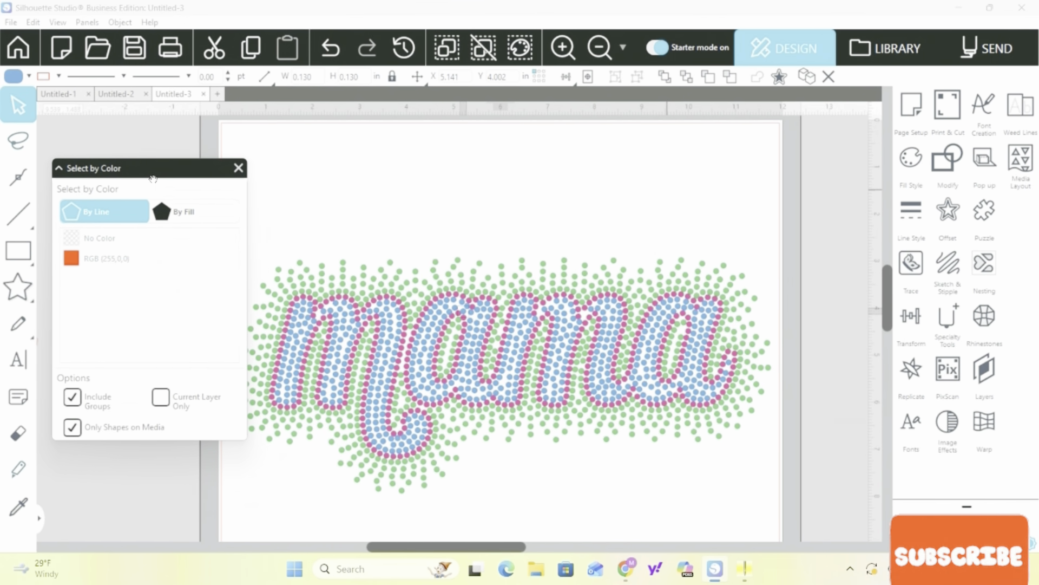
{"action": "left_click", "coordinate": [178, 213]}
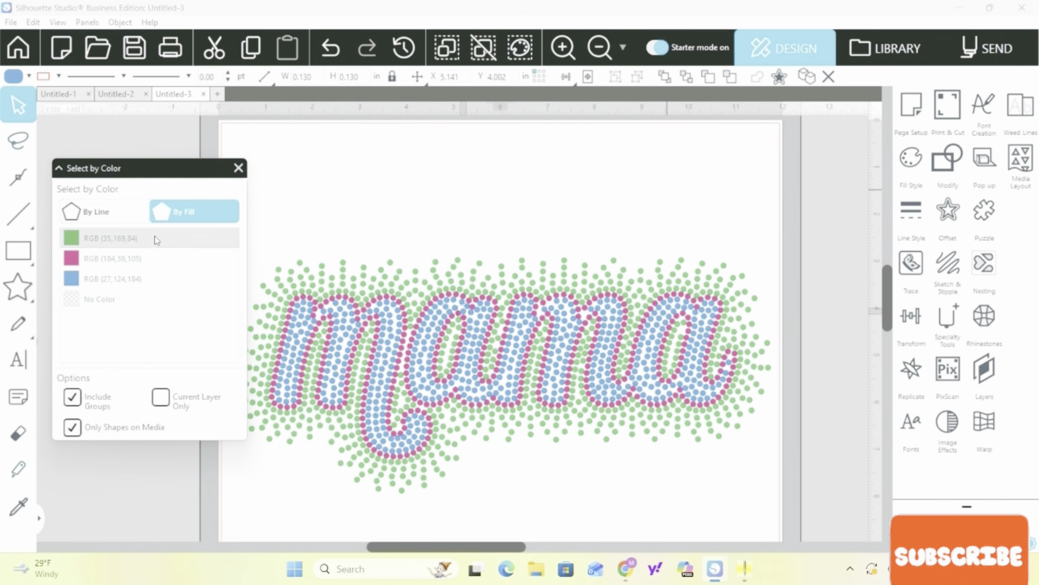
- Select all pink edge rhinestones by their fill color, group them and make them a compound path
{"action": "left_click", "coordinate": [109, 260]}
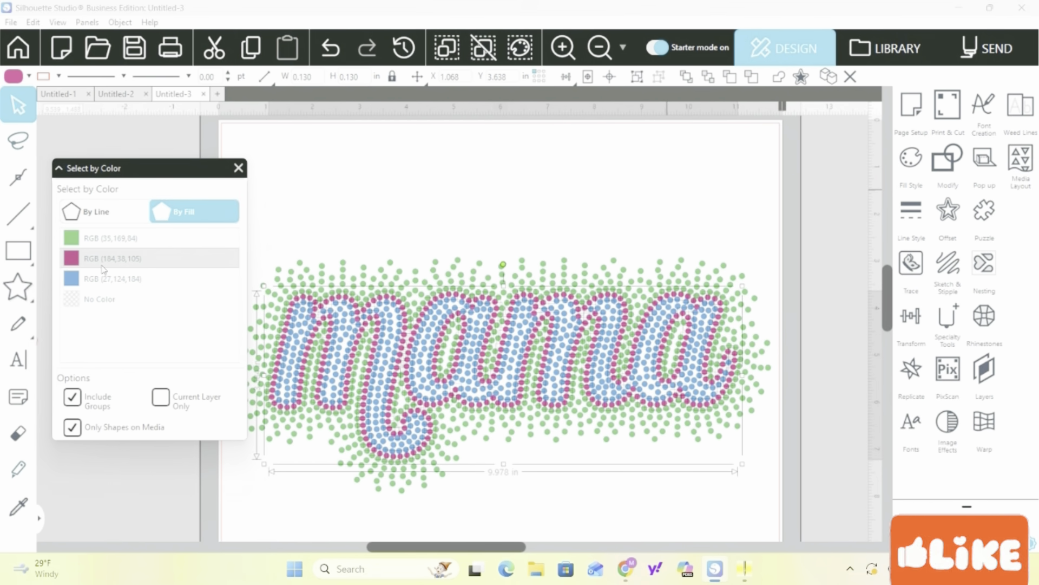
{"action": "left_click", "coordinate": [121, 23]}
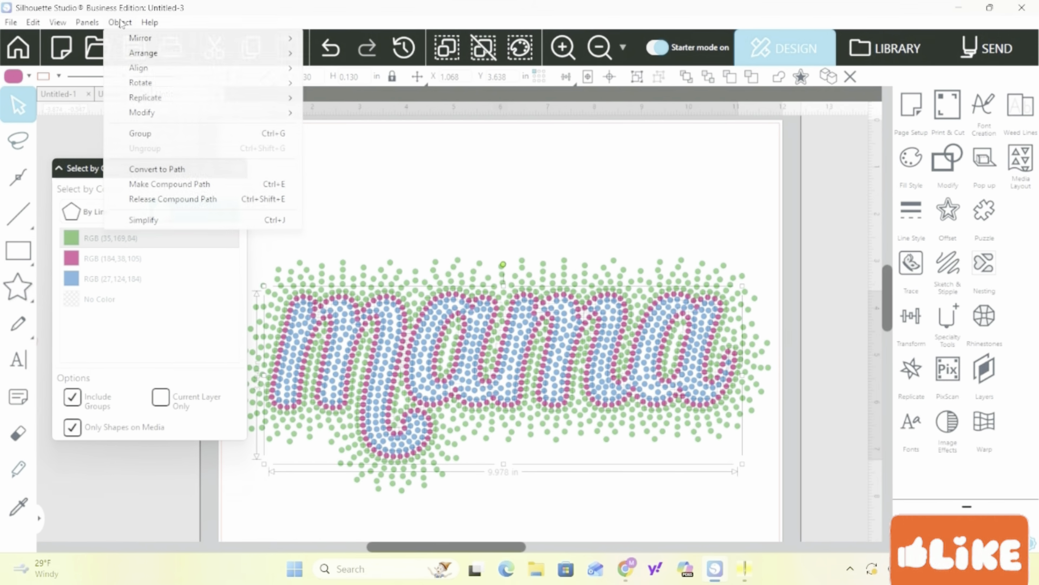
{"action": "left_click", "coordinate": [132, 133]}
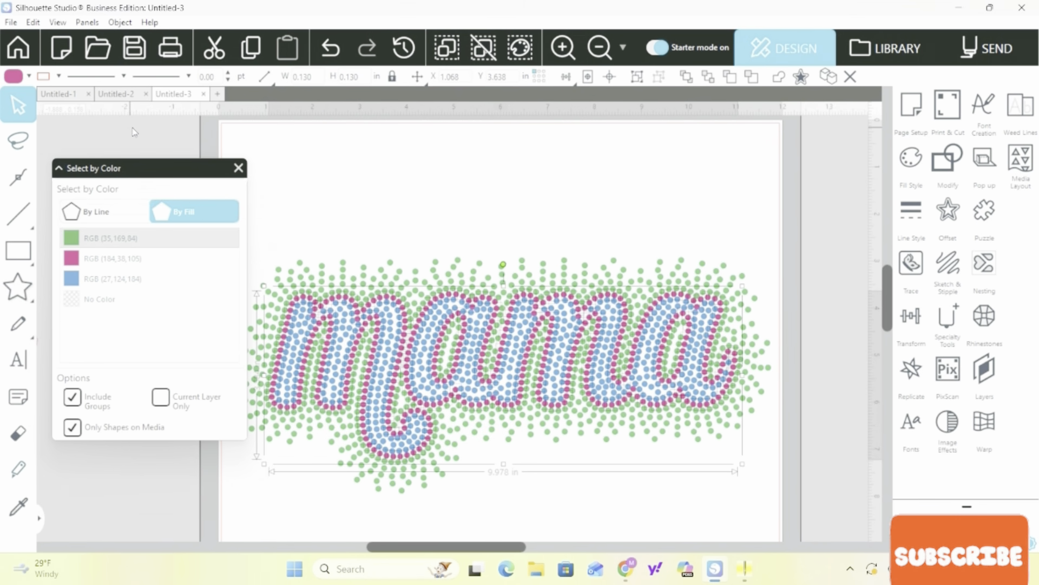
{"action": "left_click", "coordinate": [119, 23]}
{"action": "left_click", "coordinate": [168, 186]}
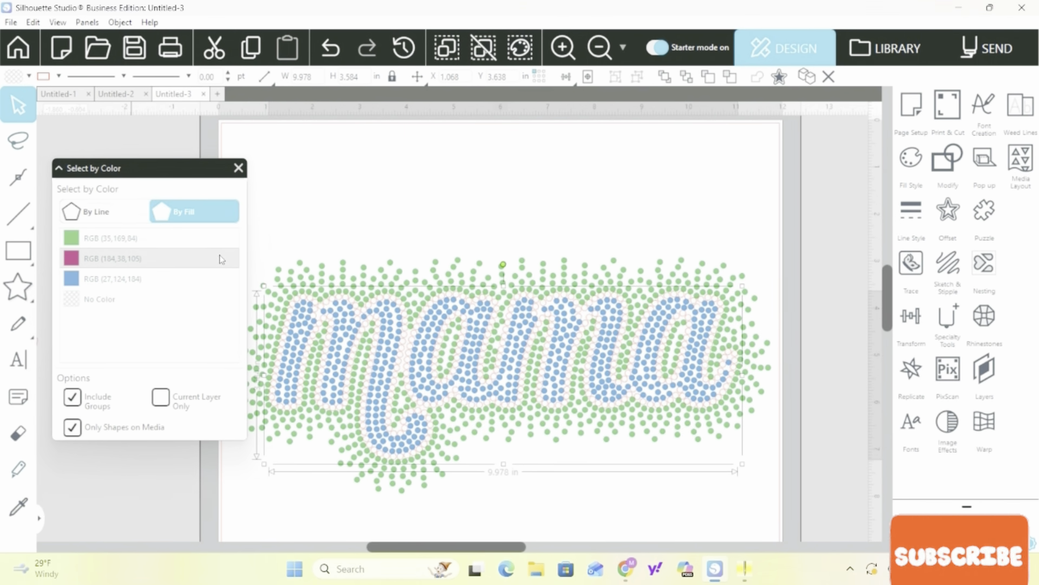
- Fill the edge rhinestones with black and remove their red outline
{"action": "left_click", "coordinate": [29, 76]}
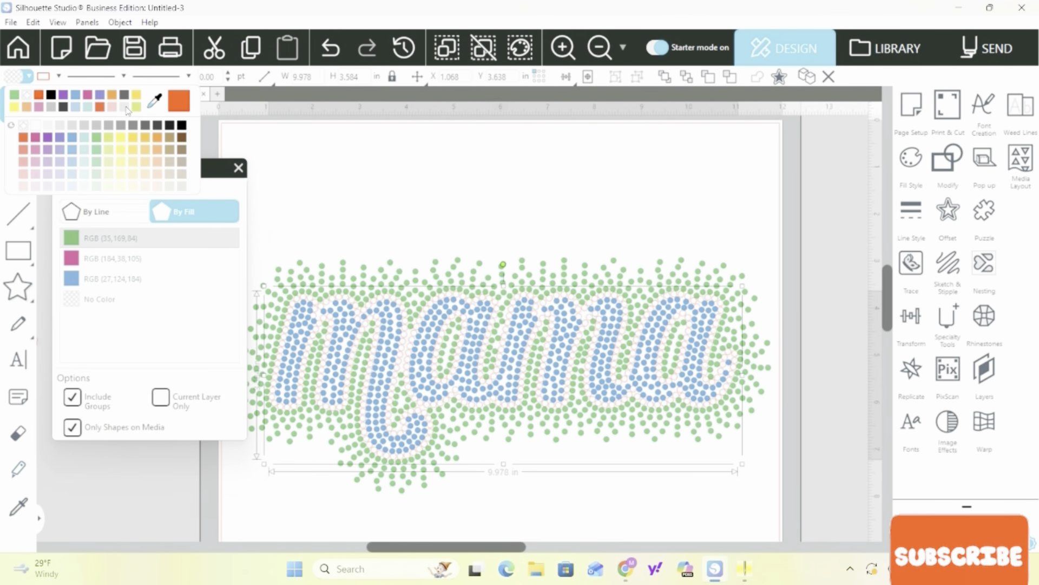
{"action": "left_click", "coordinate": [183, 125]}
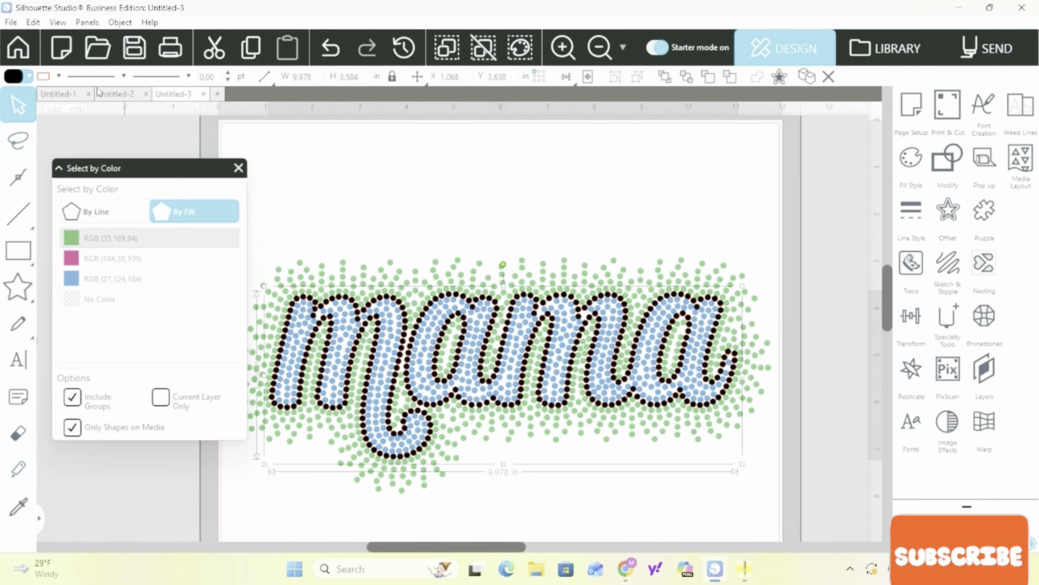
{"action": "left_click", "coordinate": [59, 77]}
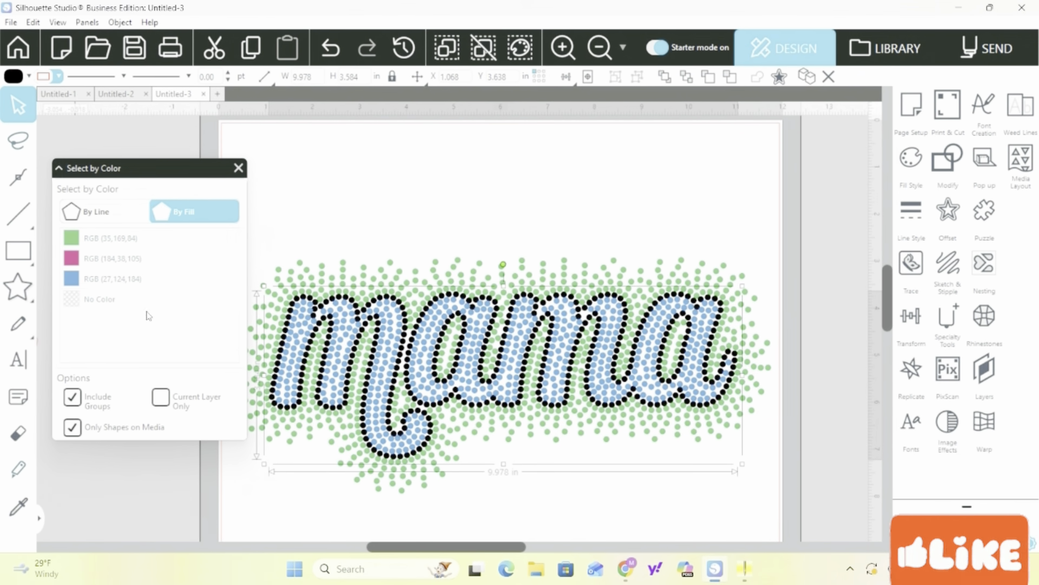
- Select all green rhinestones by their fill color, group them and make them a compound path
{"action": "left_click", "coordinate": [118, 239]}
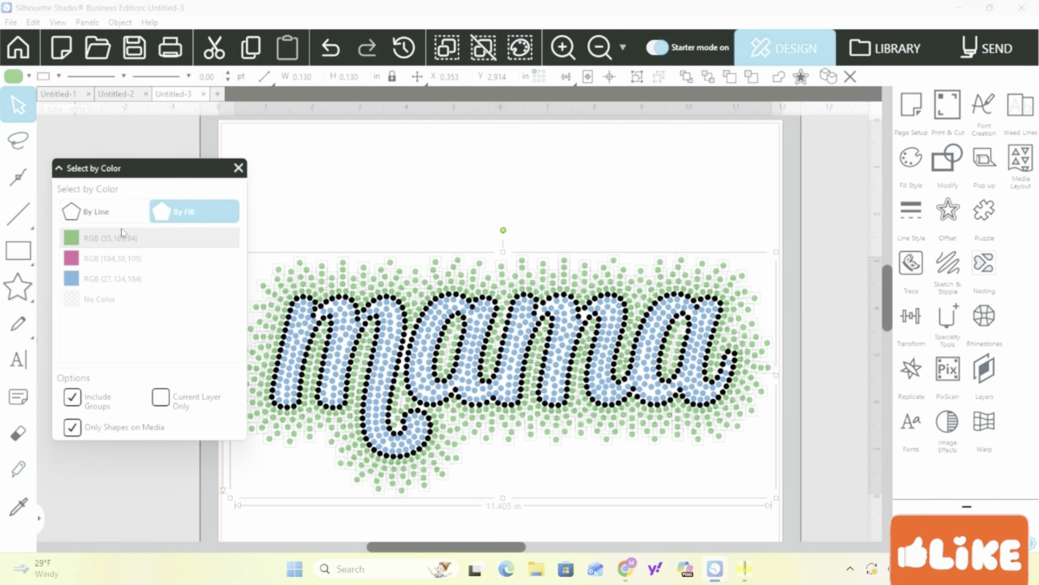
{"action": "left_click", "coordinate": [117, 23]}
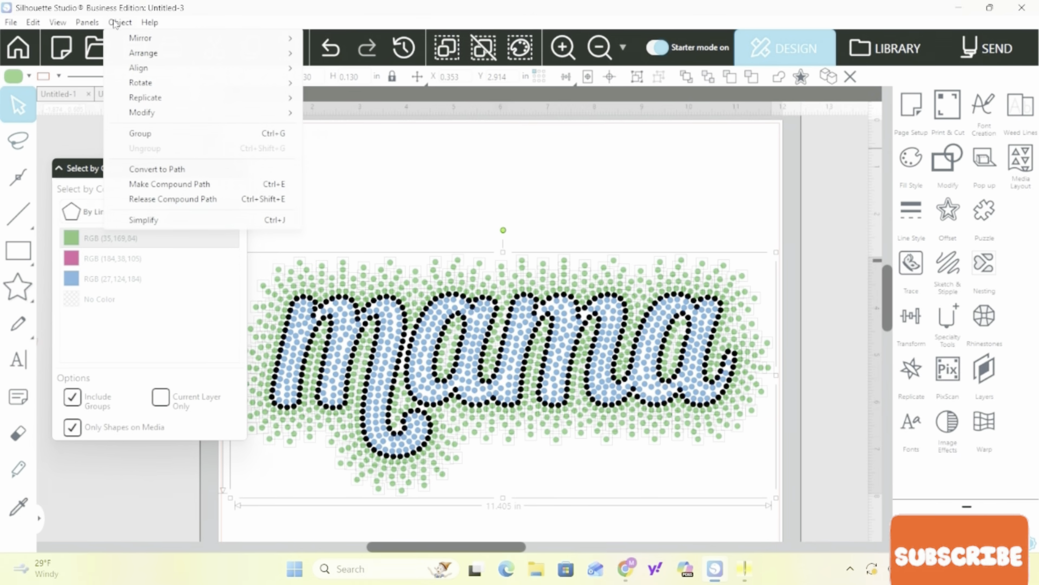
{"action": "left_click", "coordinate": [164, 184]}
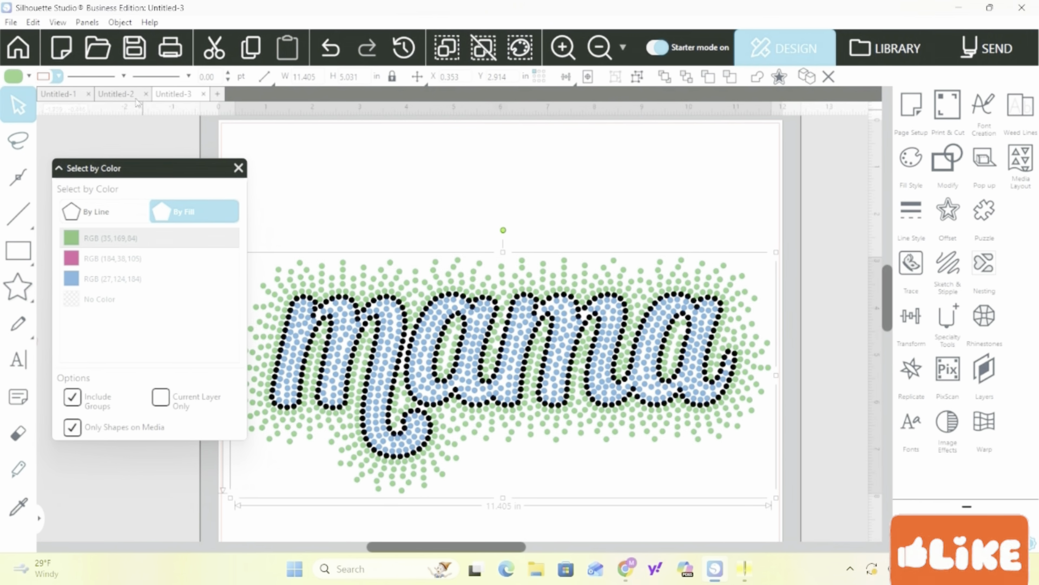
{"action": "left_click", "coordinate": [125, 24]}
{"action": "left_click", "coordinate": [155, 186]}
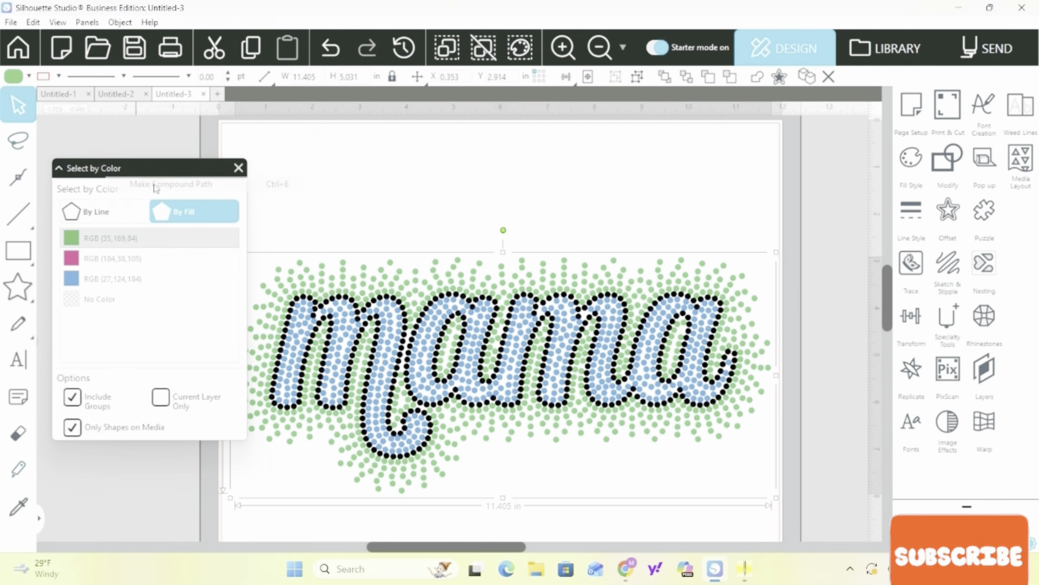
{"action": "left_click", "coordinate": [210, 265]}
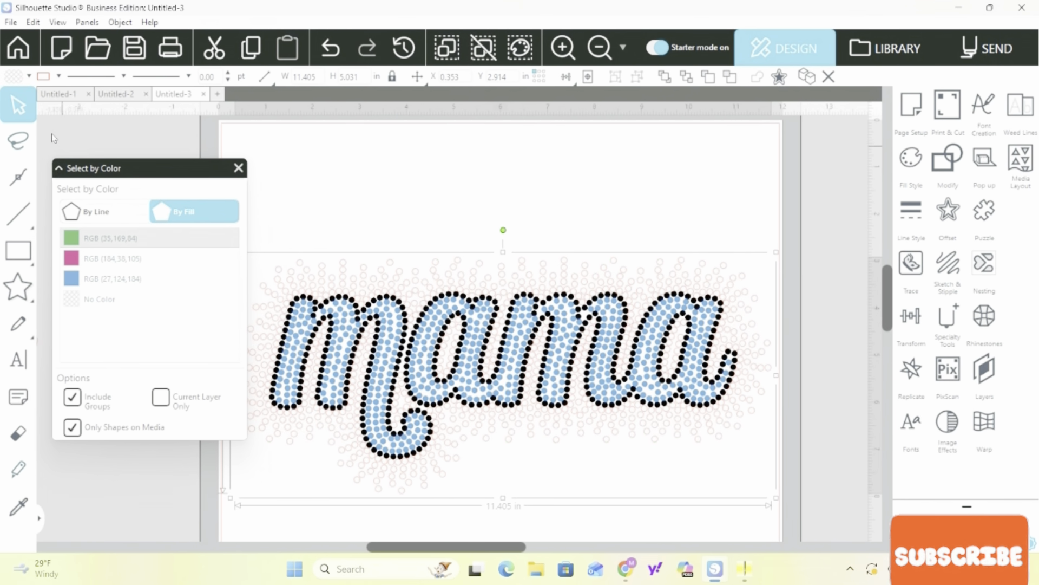
- Fill the spreading outer rhinestones with yellow-green, RGB (176,210,62), and remove their red outline
{"action": "left_click", "coordinate": [32, 76]}
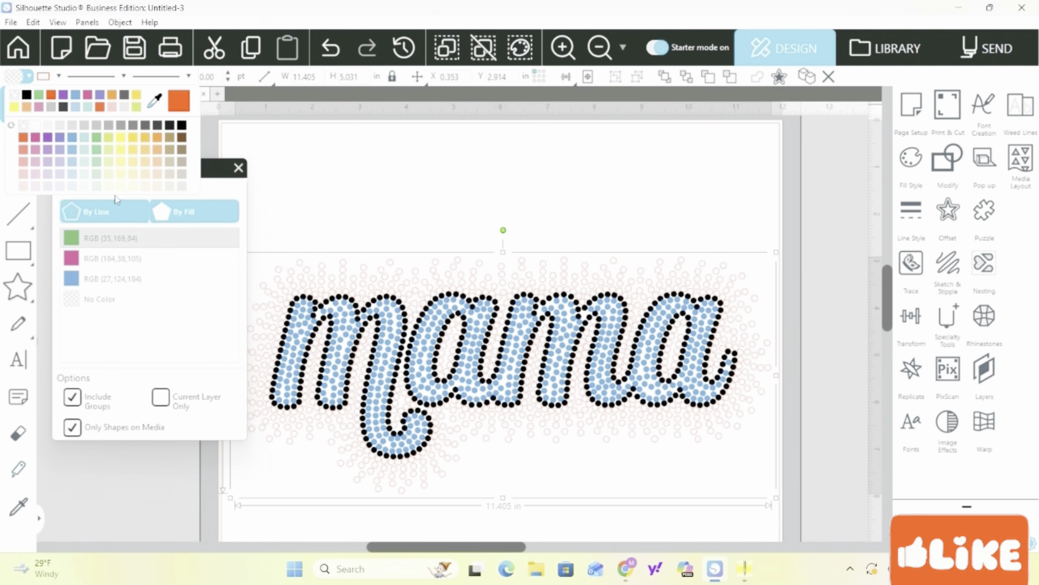
{"action": "left_click", "coordinate": [98, 173]}
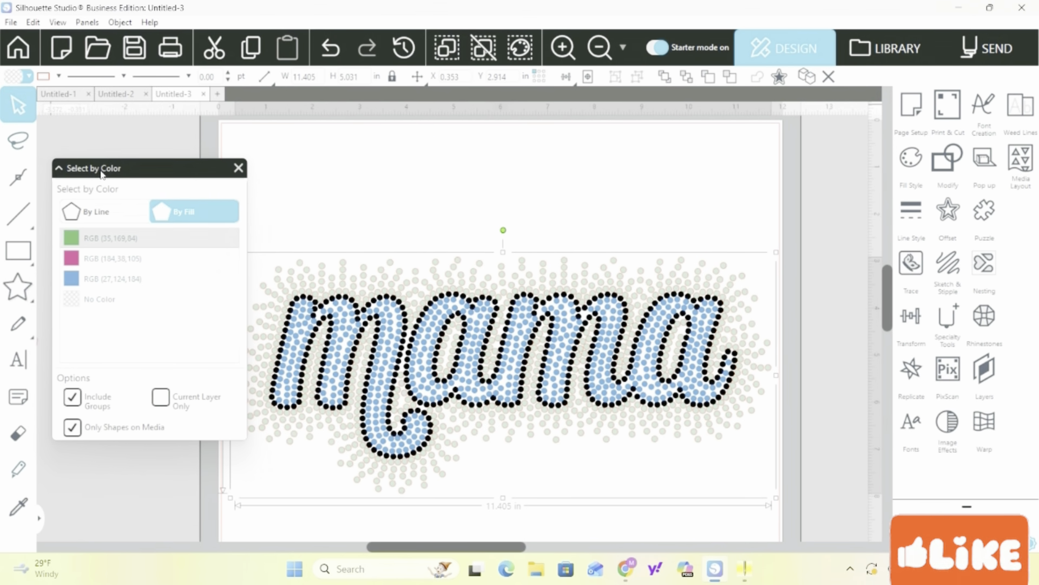
{"action": "left_click", "coordinate": [31, 80]}
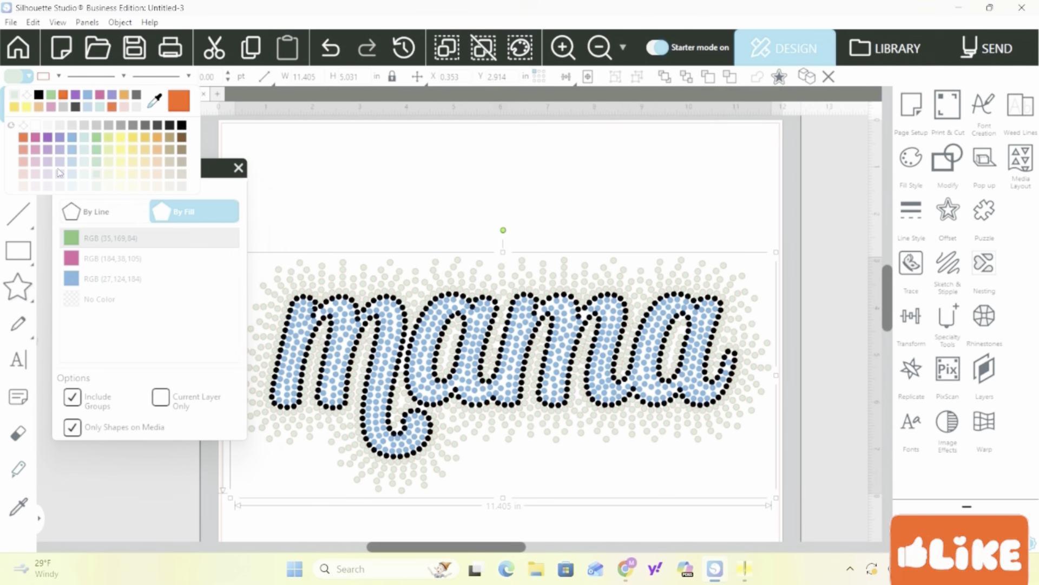
{"action": "left_click", "coordinate": [110, 139]}
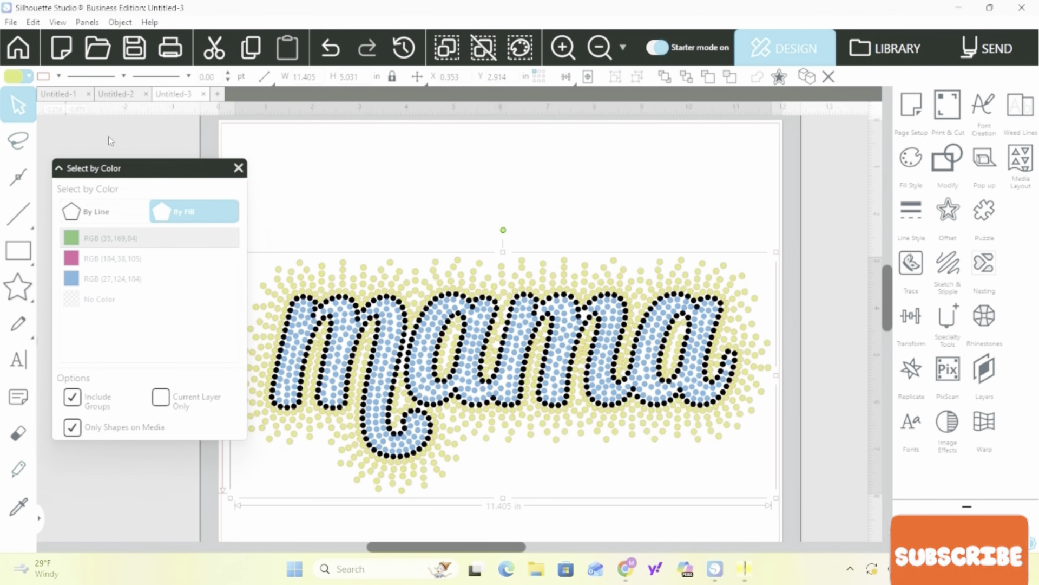
{"action": "left_click", "coordinate": [60, 77]}
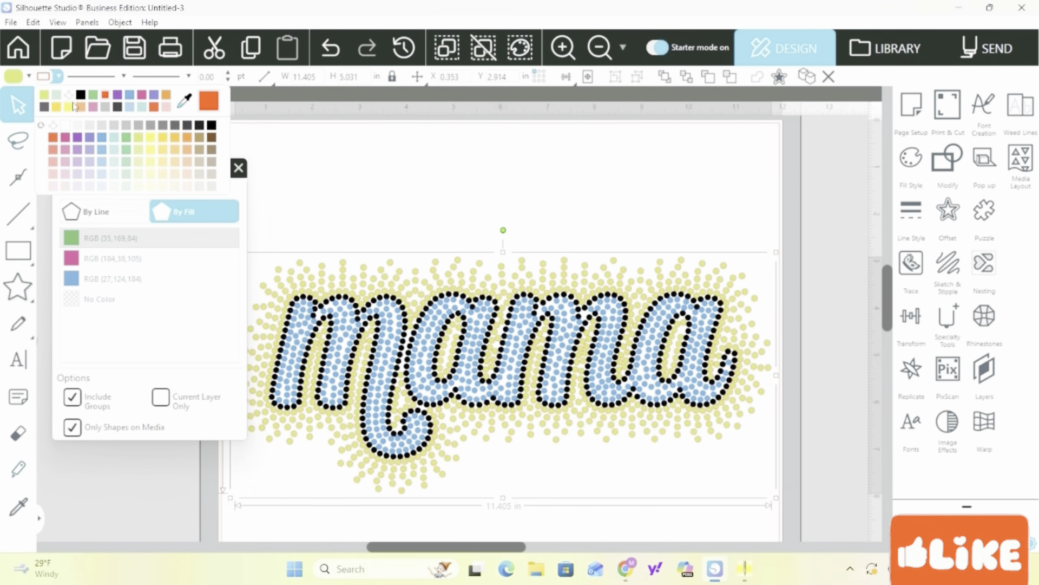
{"action": "left_click", "coordinate": [74, 95]}
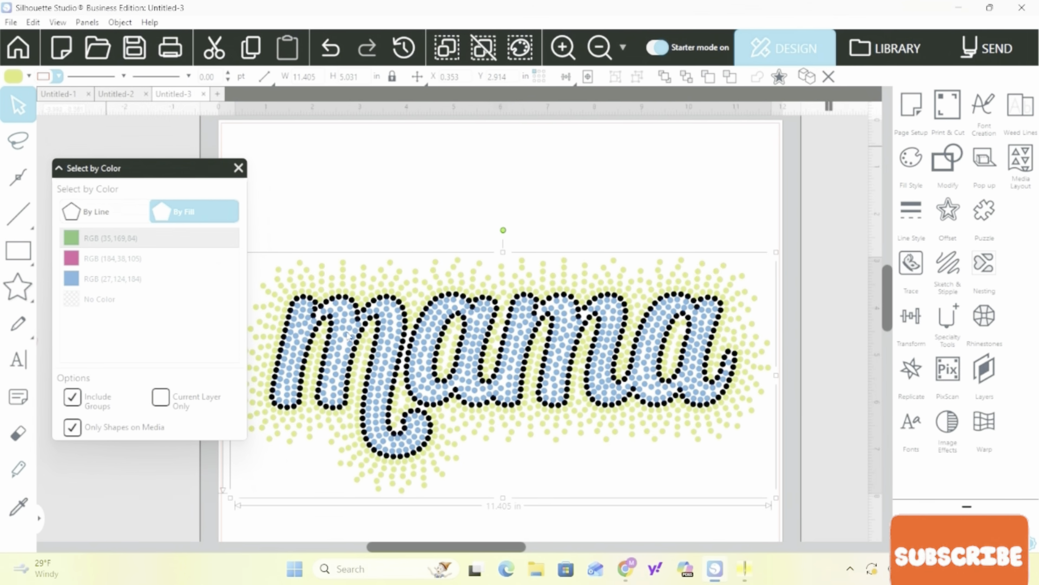
- Select all blue letter rhinestones by their fill color, group them and make them a compound path
{"action": "left_click", "coordinate": [123, 280]}
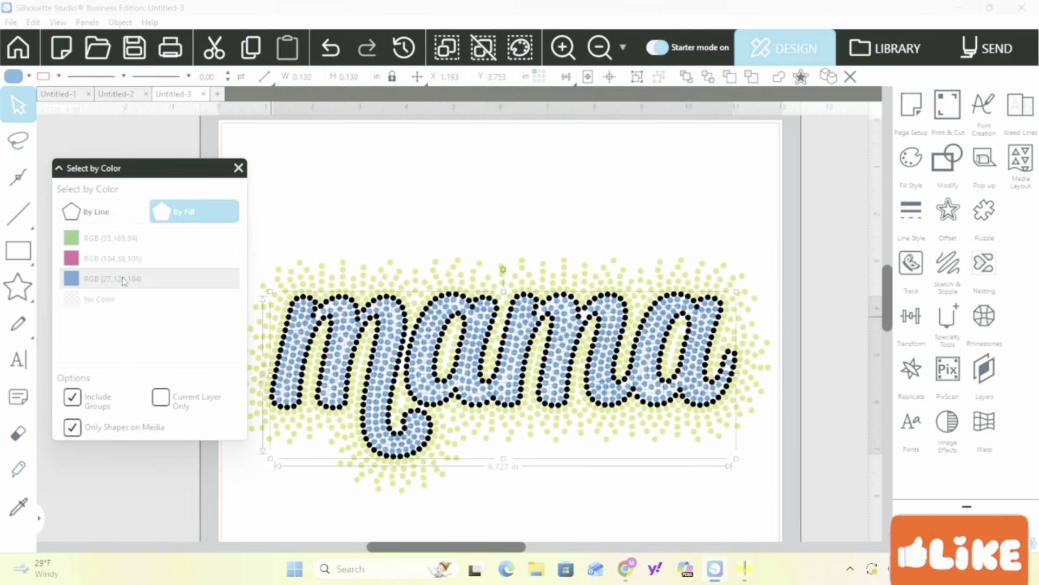
{"action": "left_click", "coordinate": [118, 22]}
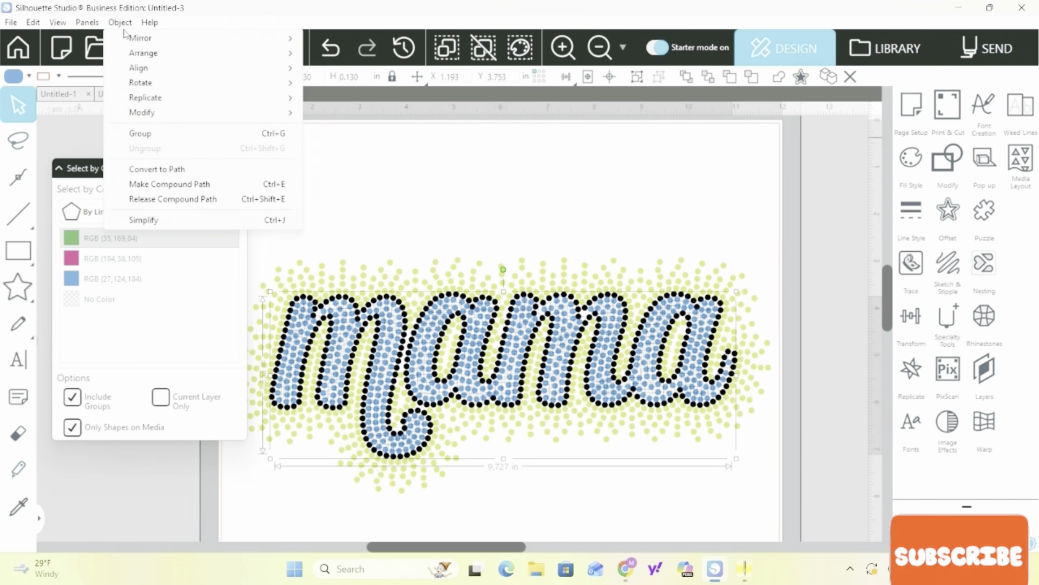
{"action": "left_click", "coordinate": [154, 134]}
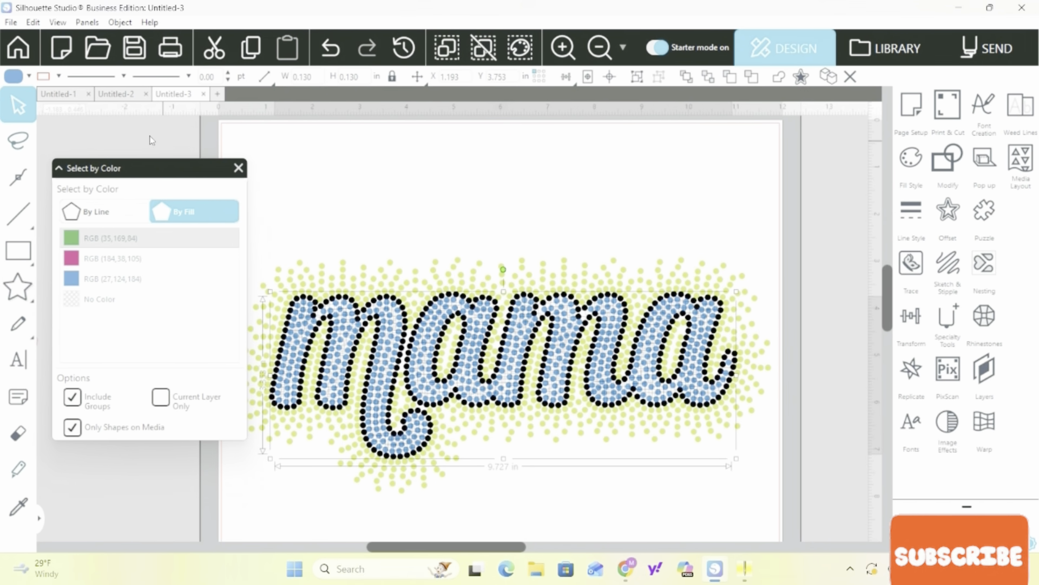
{"action": "left_click", "coordinate": [118, 24]}
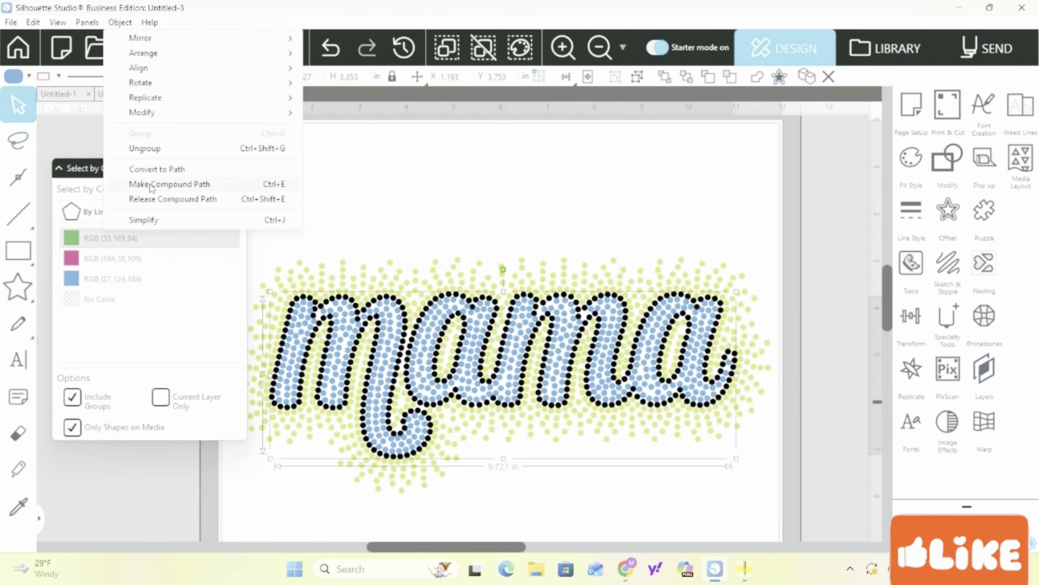
{"action": "left_click", "coordinate": [152, 186]}
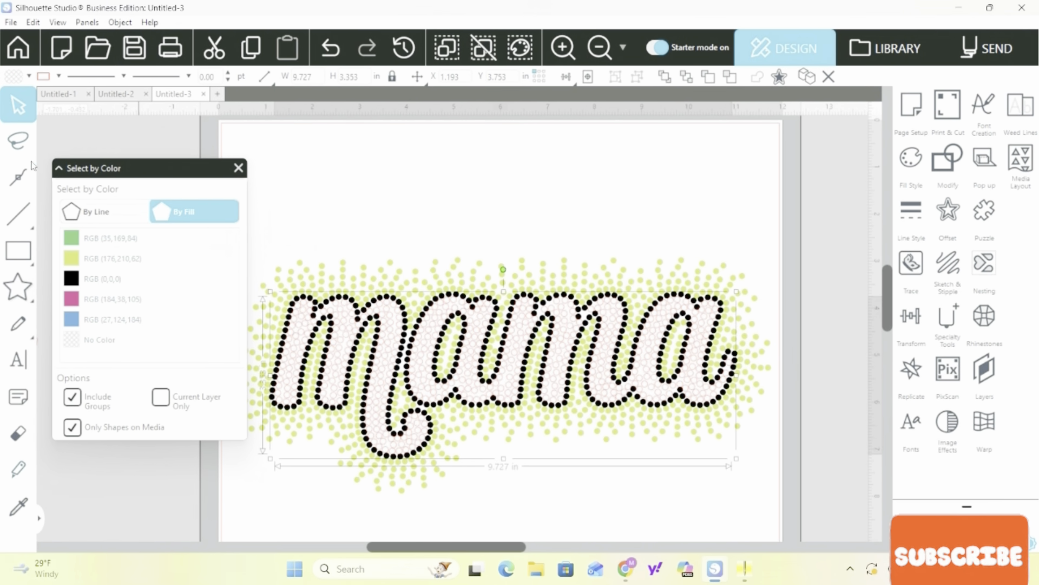
- Fill the rhinestones inside the mama letters with green and remove their red outline
{"action": "left_click", "coordinate": [28, 77]}
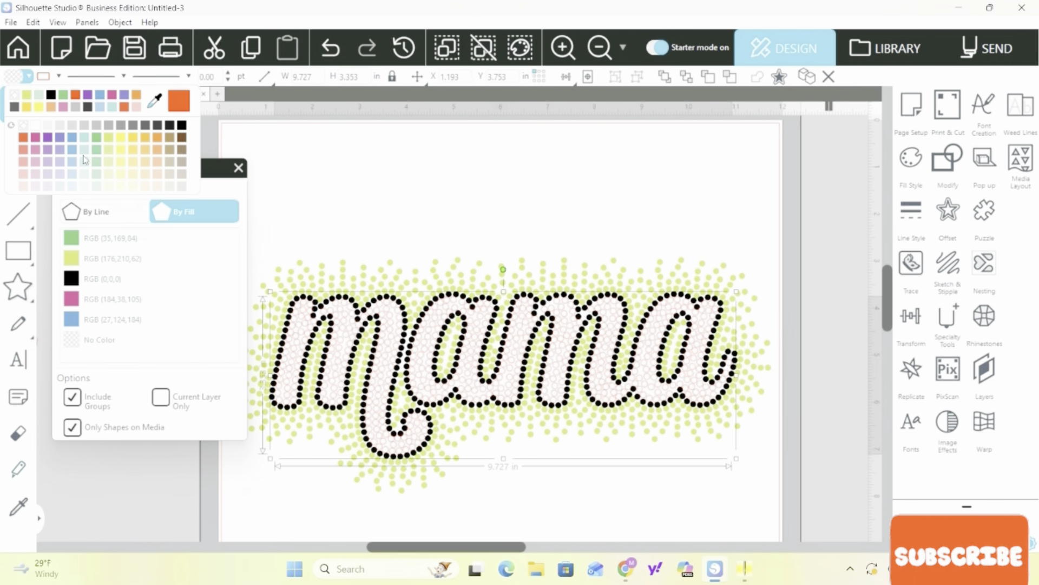
{"action": "left_click", "coordinate": [98, 143]}
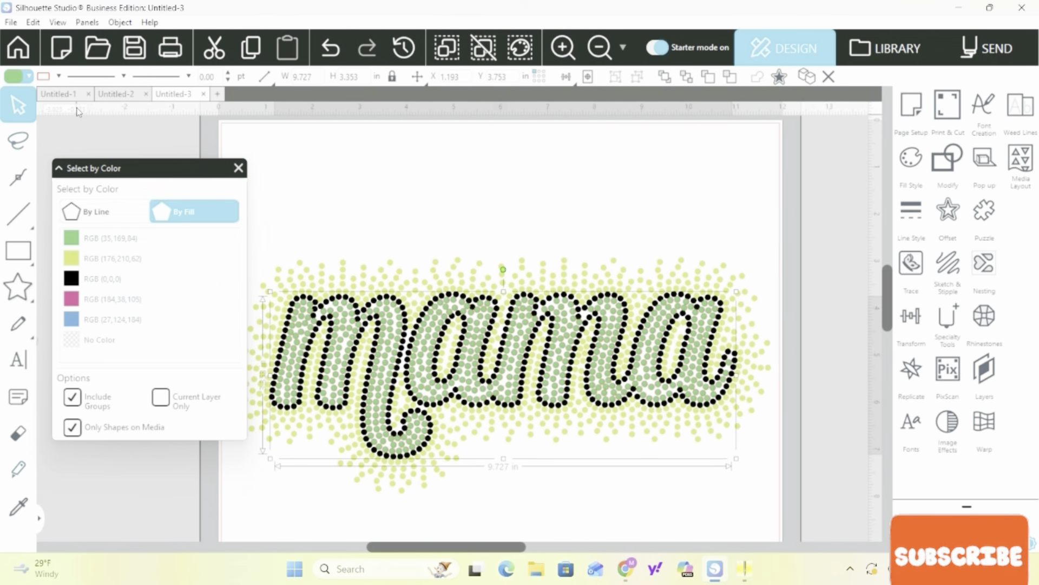
{"action": "left_click", "coordinate": [57, 77]}
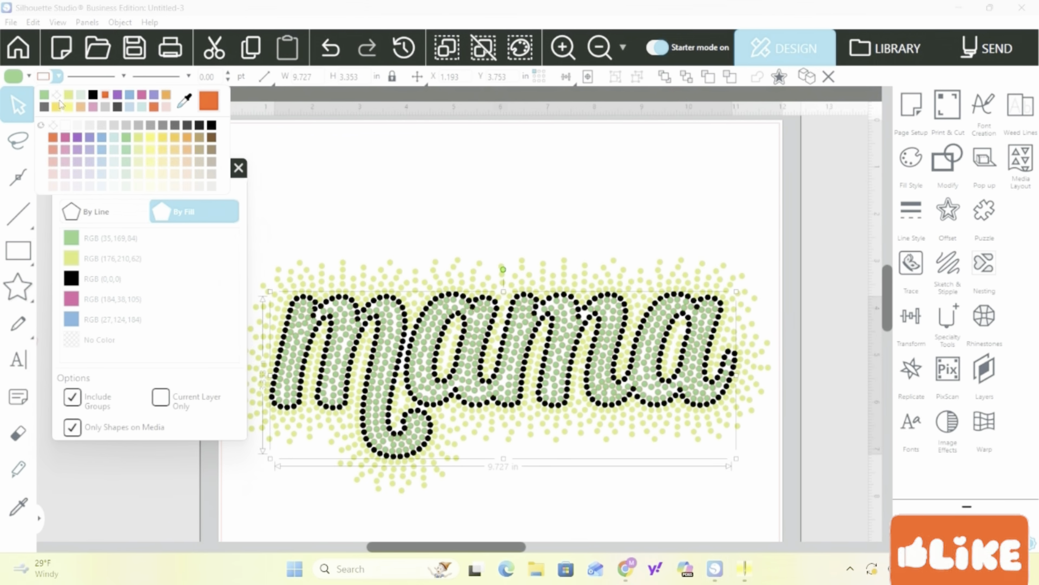
{"action": "left_click", "coordinate": [58, 100]}
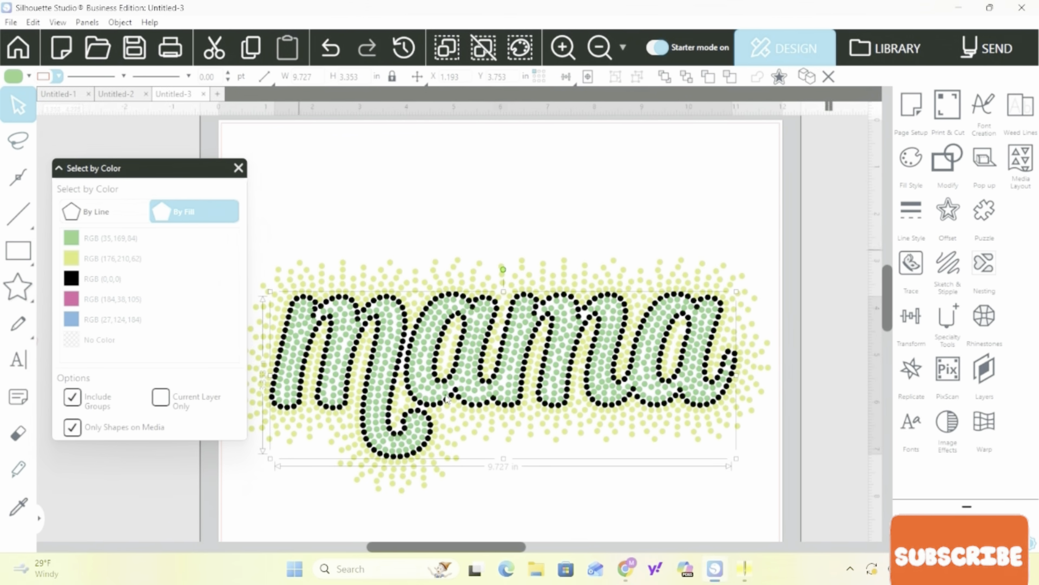
{"action": "left_click", "coordinate": [466, 211]}
- Select the whole mama rhinestone design, including letters, edge and spreading rows, and group it
{"action": "left_click_drag", "start_coordinate": [447, 547], "coordinate": [427, 553]}
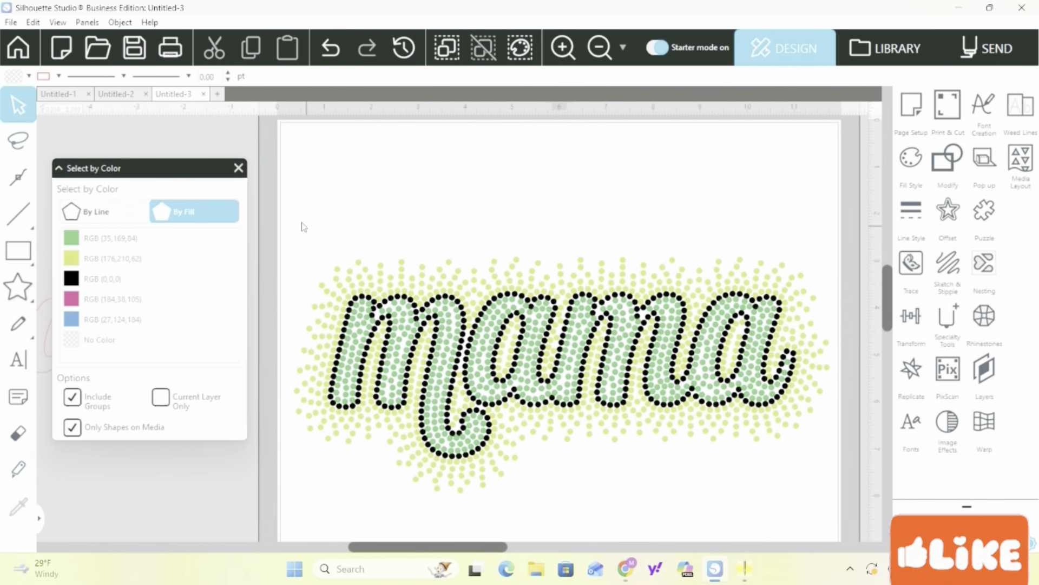
{"action": "left_click_drag", "start_coordinate": [294, 219], "coordinate": [836, 495]}
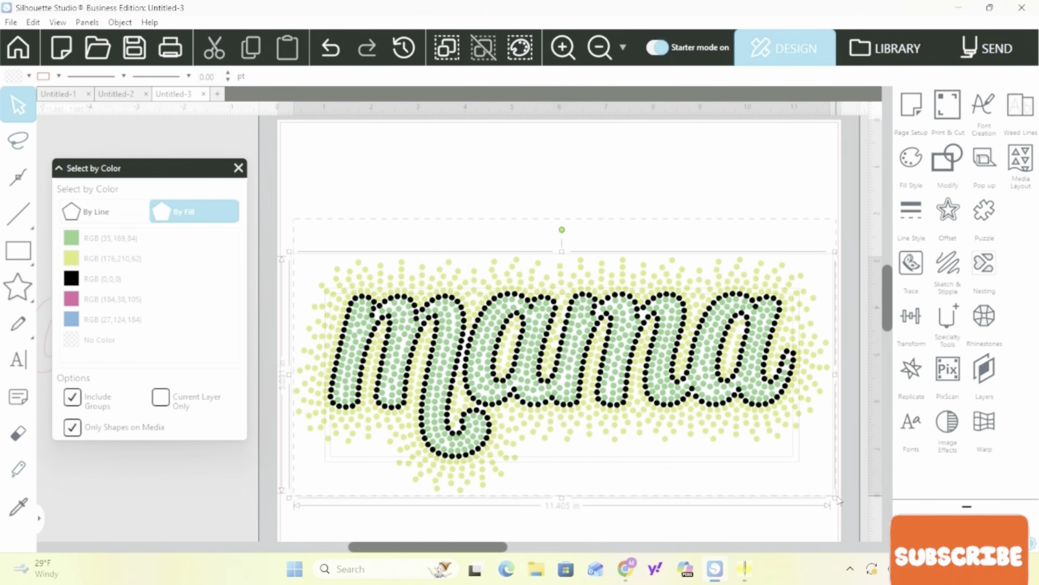
{"action": "right_click", "coordinate": [593, 374]}
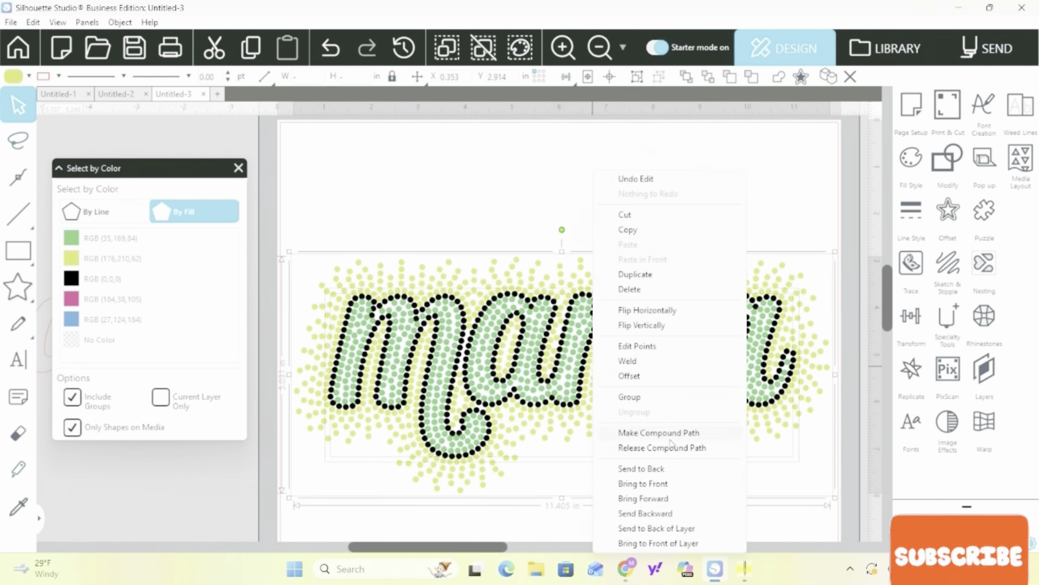
{"action": "left_click", "coordinate": [639, 402]}
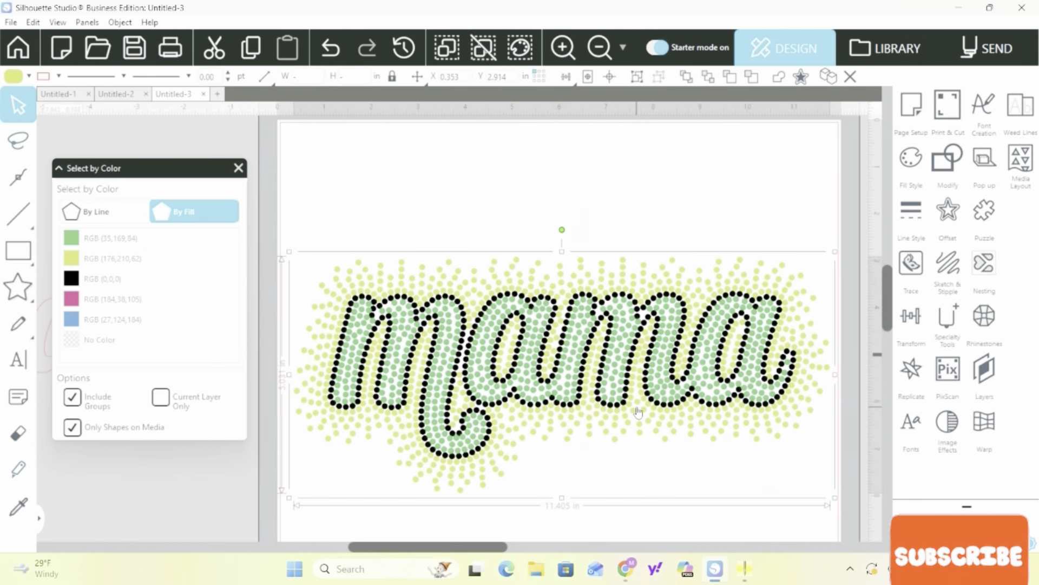